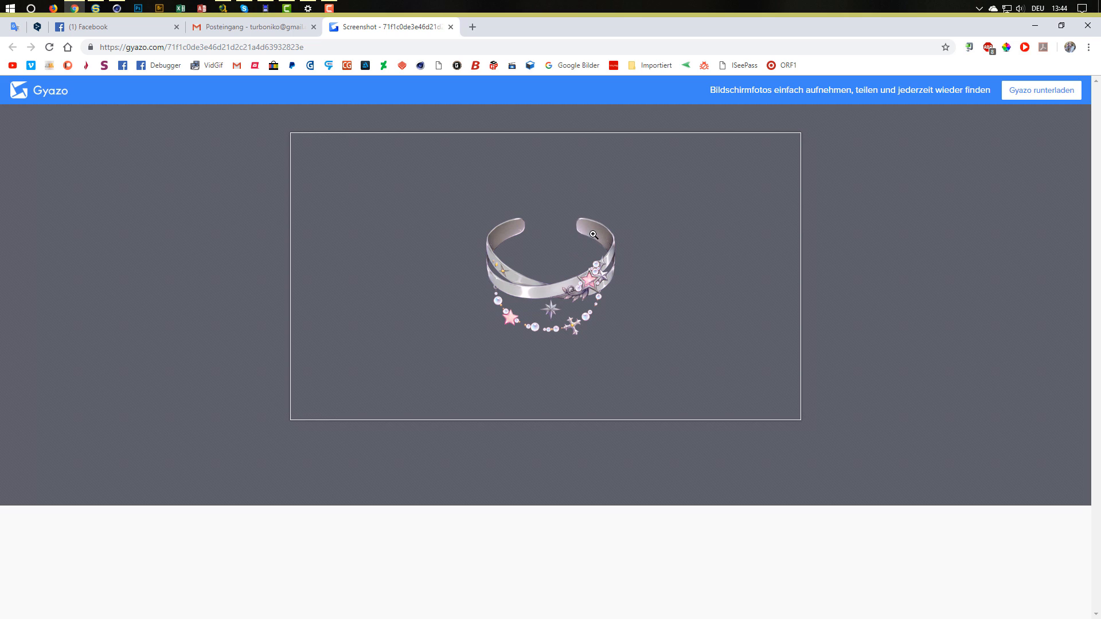
Step: Switch to Cinema 4D, add a plane primitive to the empty scene and set its orientation to -Z
{"action": "left_click", "coordinate": [1040, 26]}
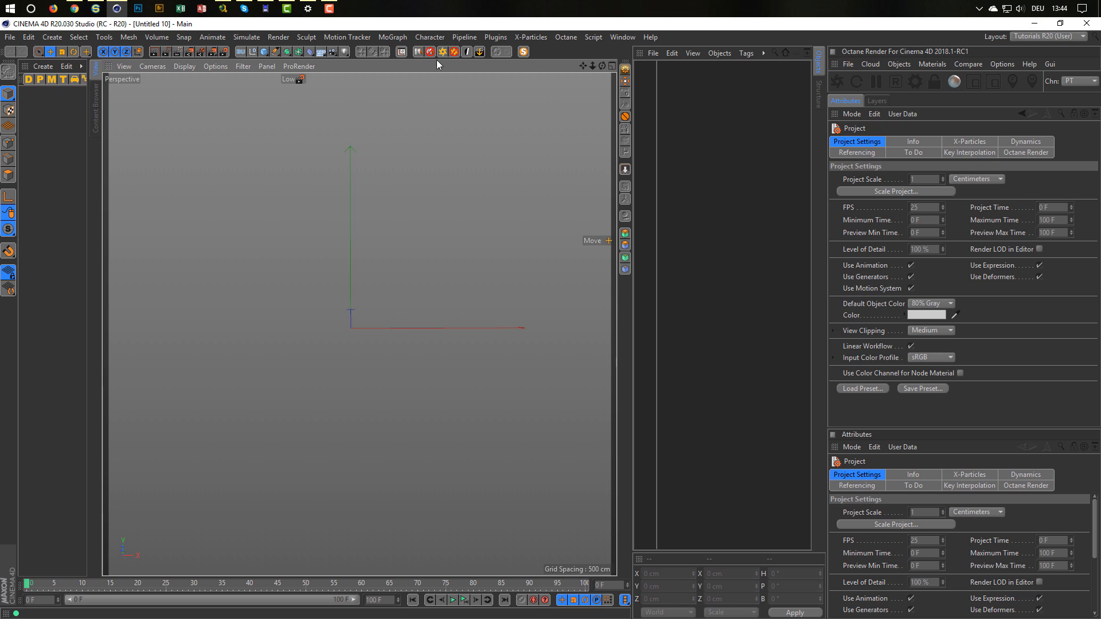
{"action": "left_click_drag", "start_coordinate": [259, 49], "coordinate": [391, 109]}
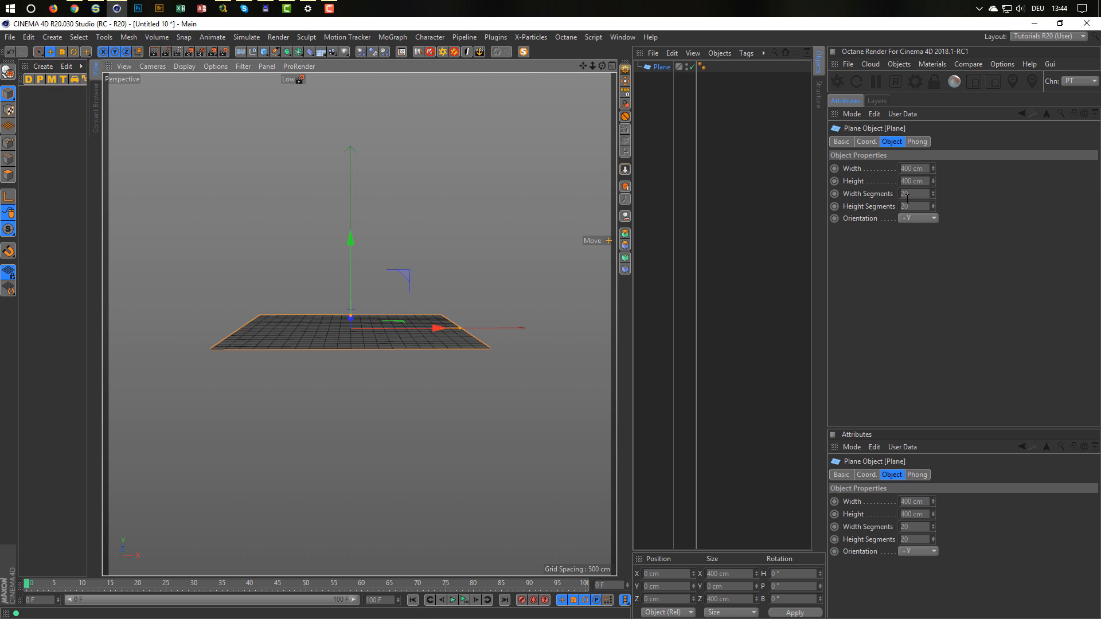
{"action": "left_click", "coordinate": [926, 218]}
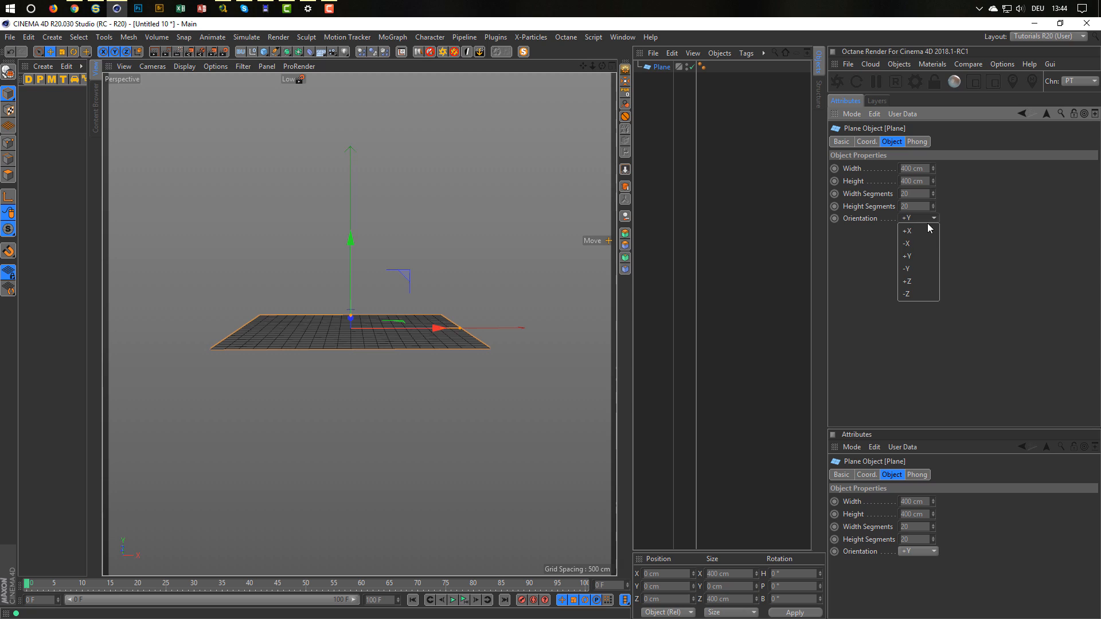
{"action": "left_click", "coordinate": [913, 281]}
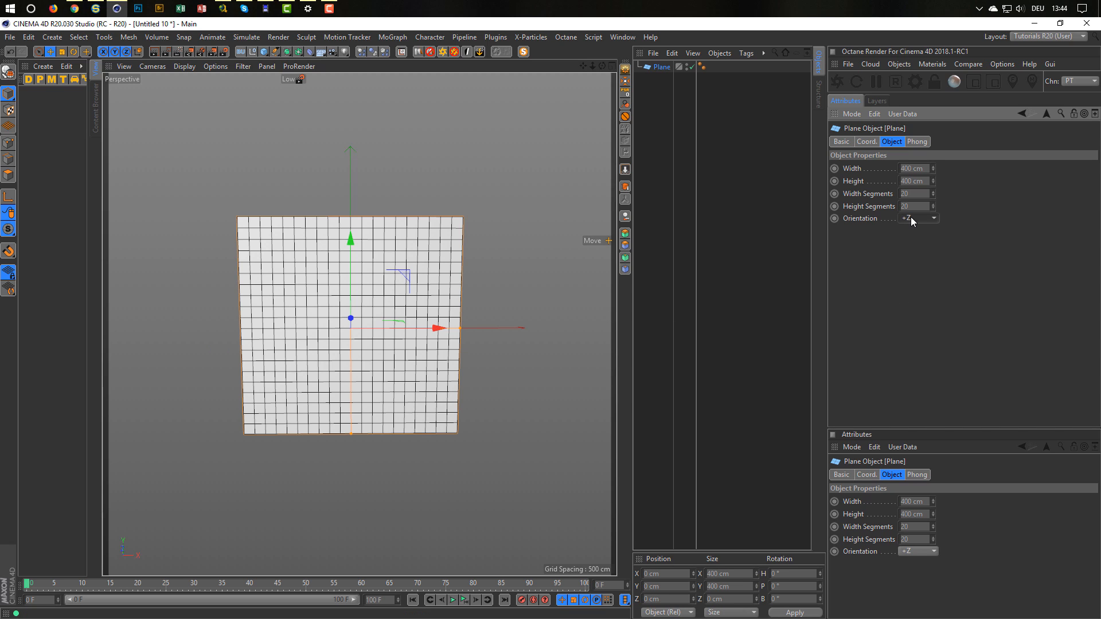
{"action": "left_click", "coordinate": [910, 219]}
{"action": "left_click", "coordinate": [907, 293]}
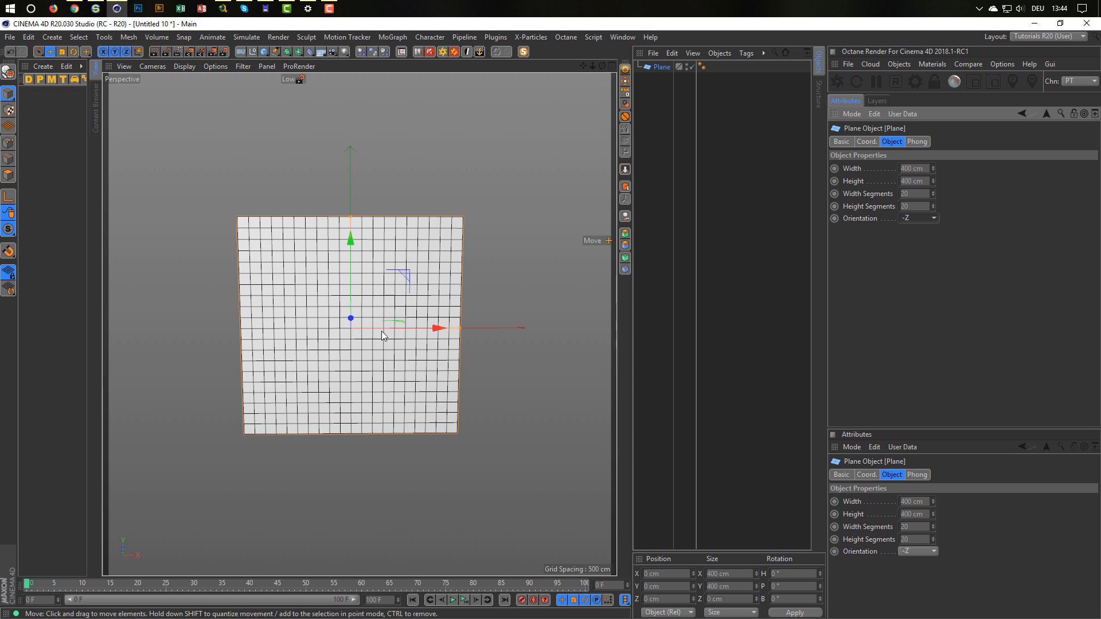
{"action": "mouse_move", "coordinate": [379, 289]}
{"action": "left_mouse_down", "text": "alt"}
{"action": "mouse_move", "coordinate": [446, 285]}
{"action": "mouse_move", "coordinate": [361, 297]}
{"action": "left_mouse_up", "text": "alt"}
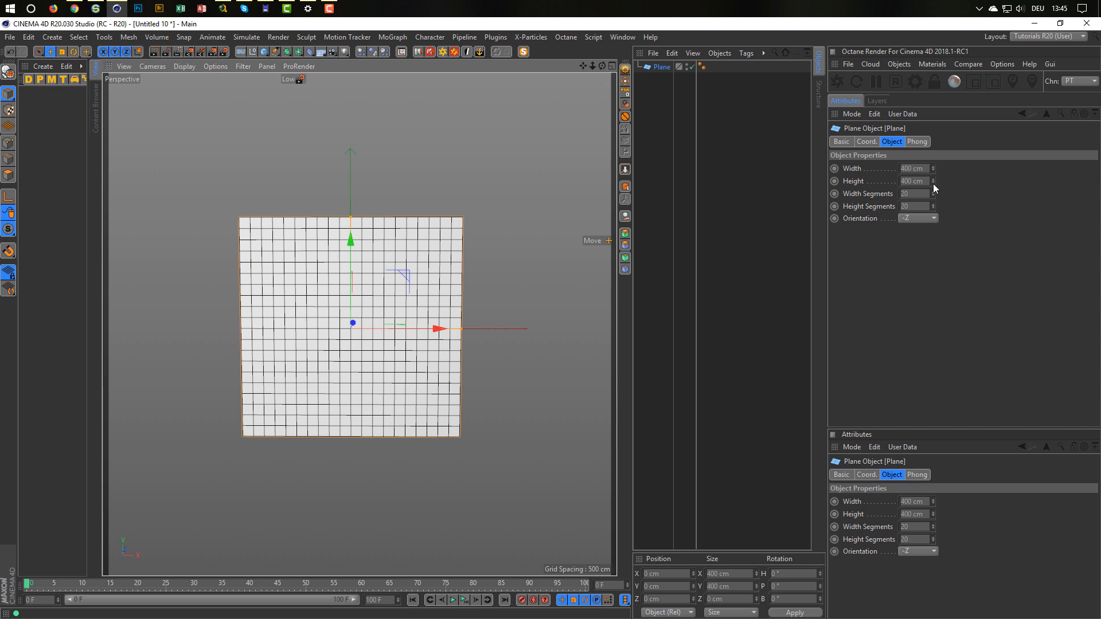
Step: Set the plane's height to 50 cm and divide it into 14 width segments and 3 height segments
{"action": "left_click_drag", "start_coordinate": [933, 181], "coordinate": [933, 231]}
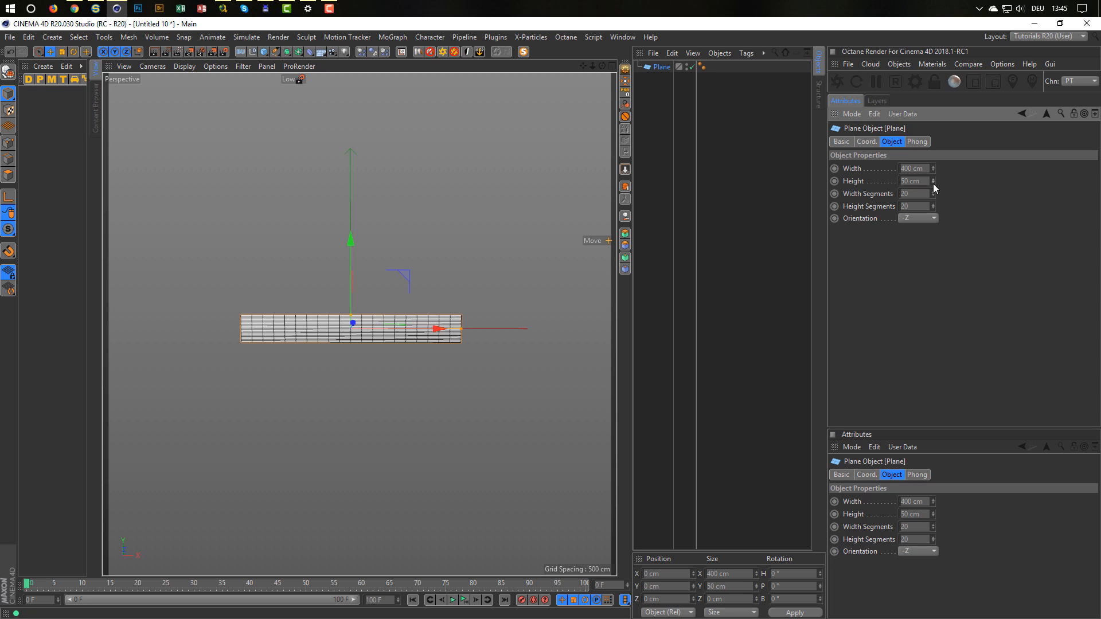
{"action": "left_click_drag", "start_coordinate": [875, 207], "coordinate": [873, 196]}
{"action": "type", "text": "1"}
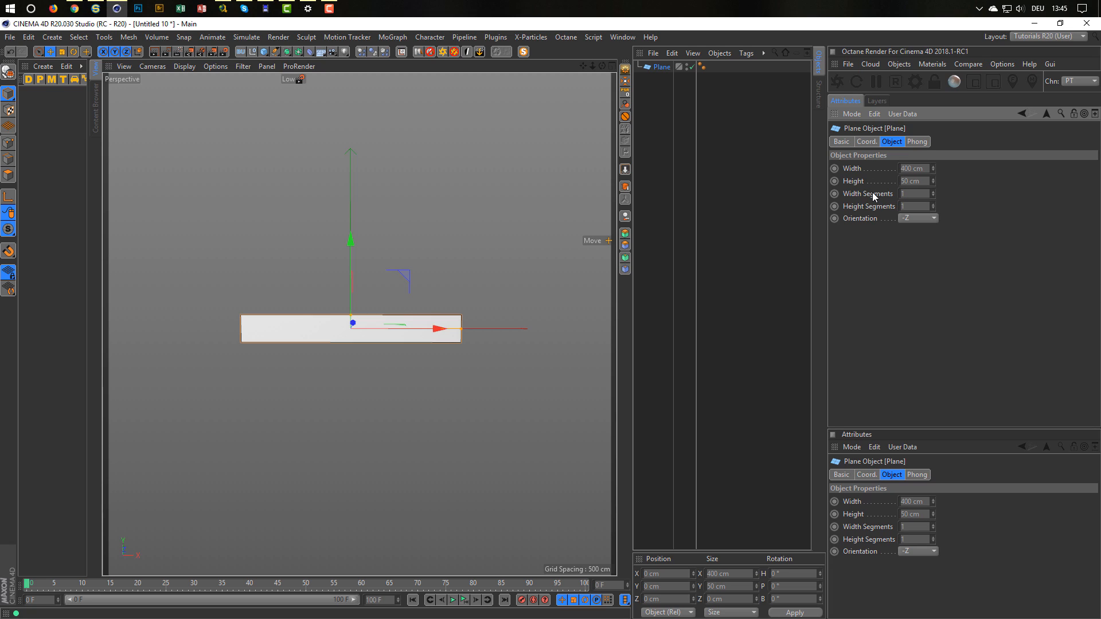
{"action": "key", "text": "Return"}
{"action": "left_click_drag", "start_coordinate": [932, 196], "coordinate": [932, 177]}
{"action": "left_click", "coordinate": [912, 206]}
{"action": "type", "text": "3"}
{"action": "key", "text": "Return"}
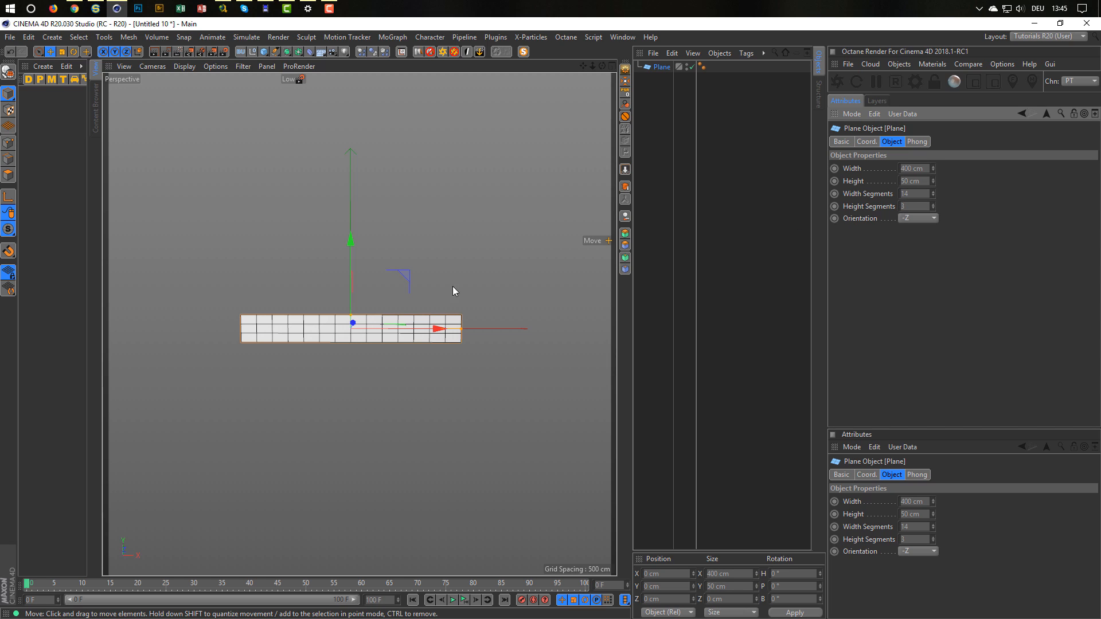
Step: Make the plane editable and delete the eight middle columns of polygons, keeping three columns at each end
{"action": "scroll", "coordinate": [416, 326], "scroll_direction": "up", "scroll_amount": 4}
{"action": "middle_click_drag", "start_coordinate": [416, 326], "coordinate": [426, 317], "text": "alt"}
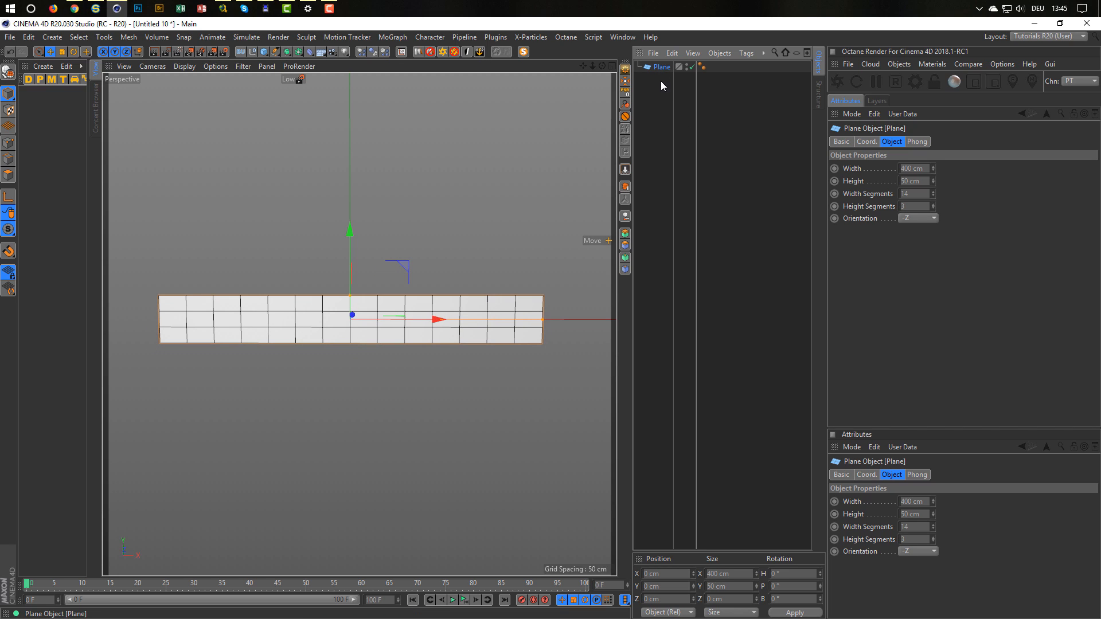
{"action": "key", "text": "c"}
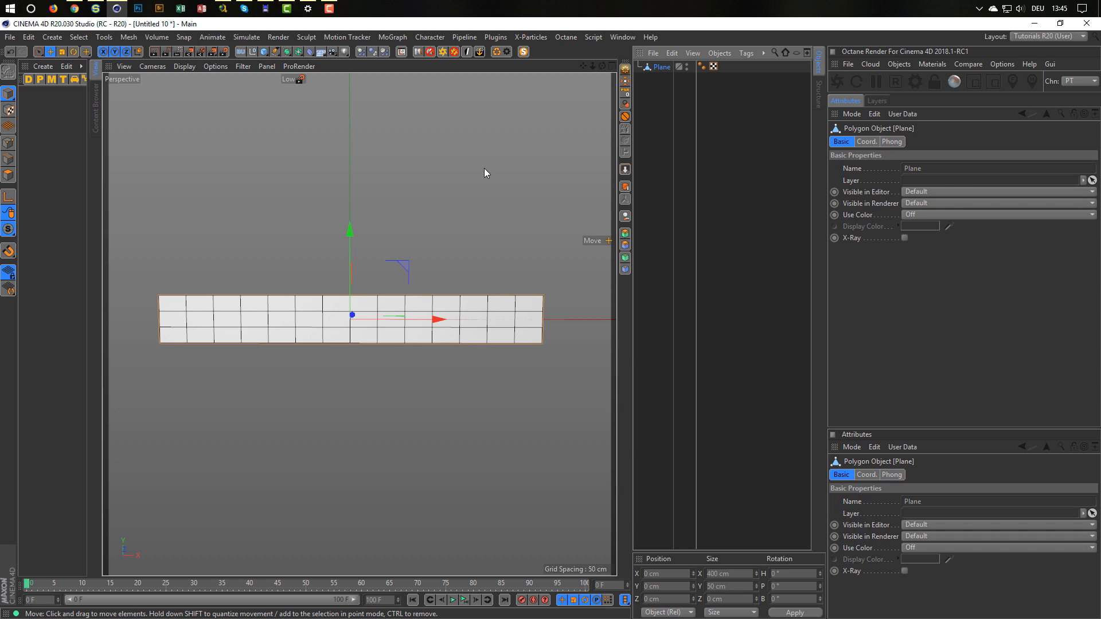
{"action": "left_click", "coordinate": [8, 176]}
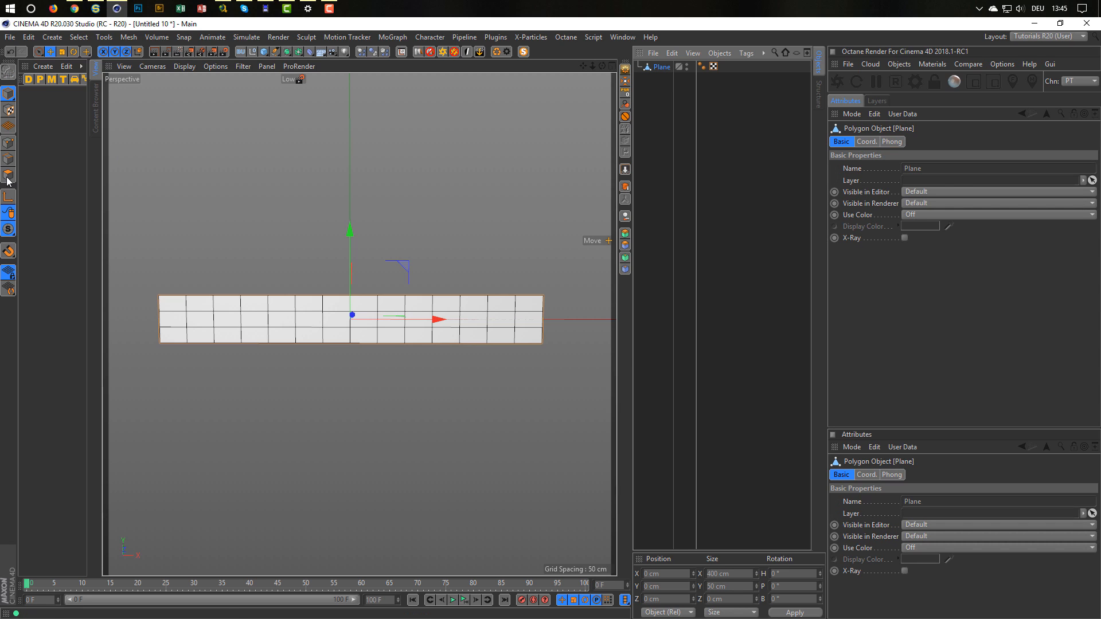
{"action": "key", "text": "0"}
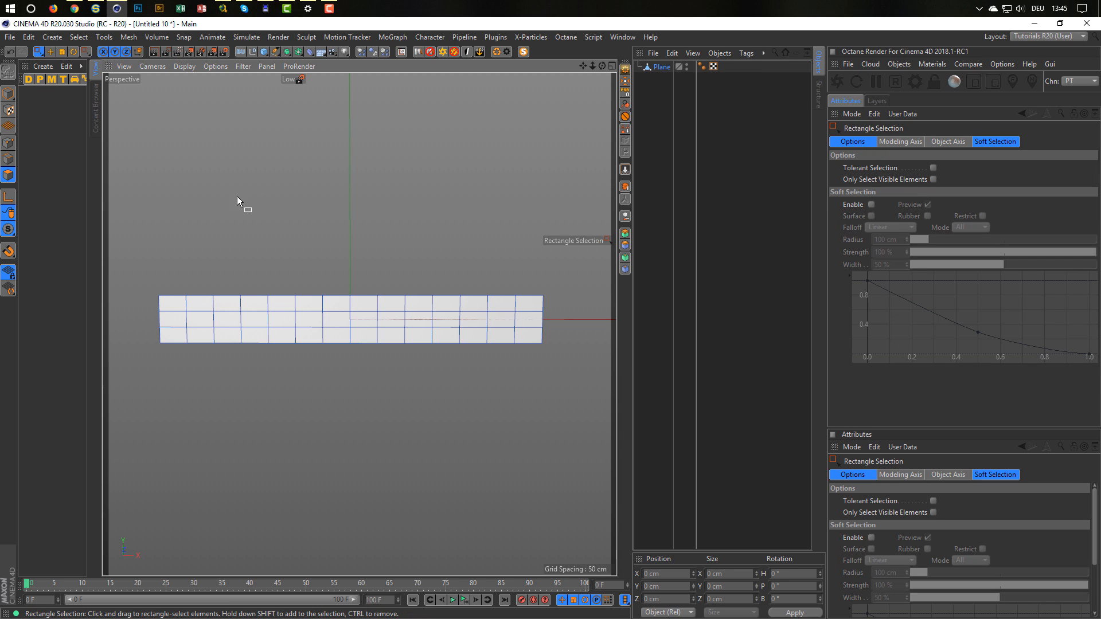
{"action": "left_click_drag", "start_coordinate": [237, 196], "coordinate": [462, 462]}
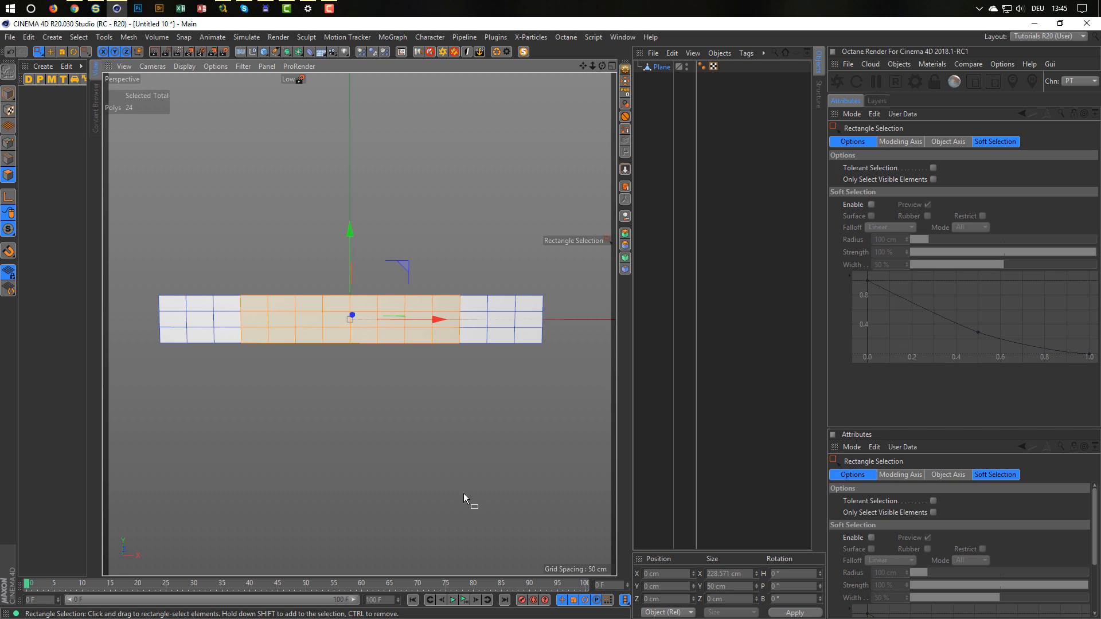
{"action": "key", "text": "Delete"}
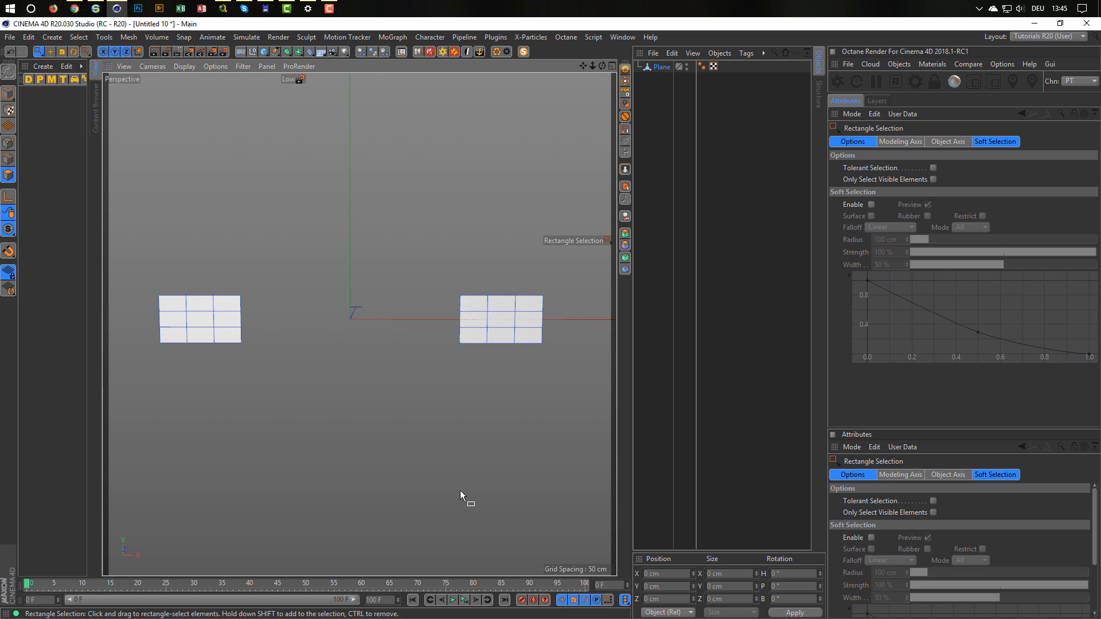
Step: Bridge the lowest inner edge of the left block to the topmost inner edge of the right block
{"action": "key", "text": "Return"}
{"action": "key", "text": "m"}
{"action": "key", "text": "b"}
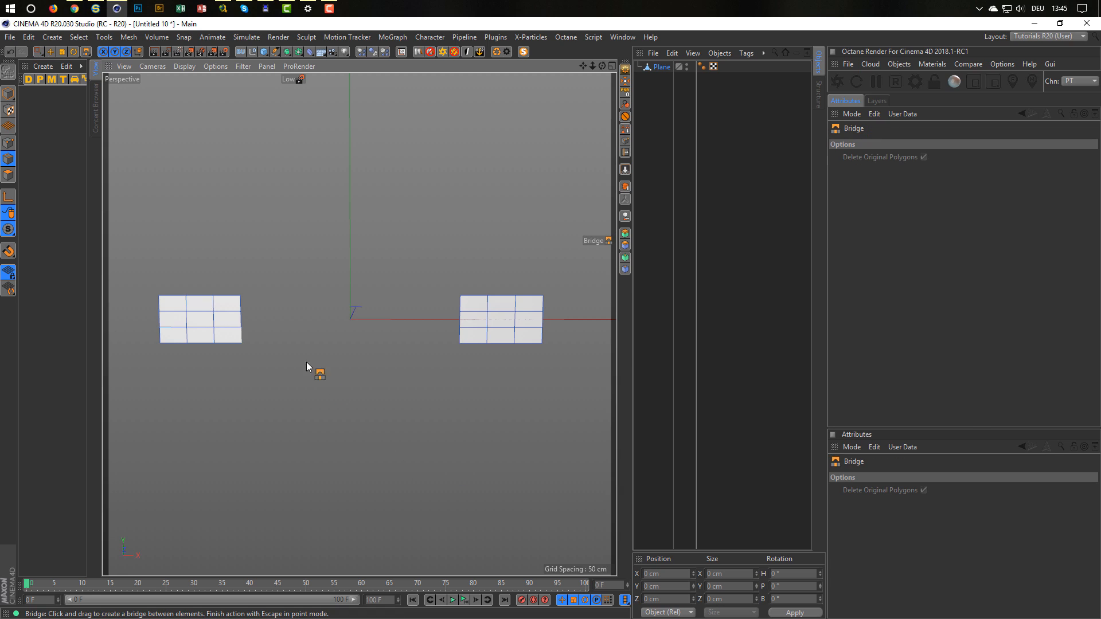
{"action": "left_click_drag", "start_coordinate": [248, 344], "coordinate": [460, 303]}
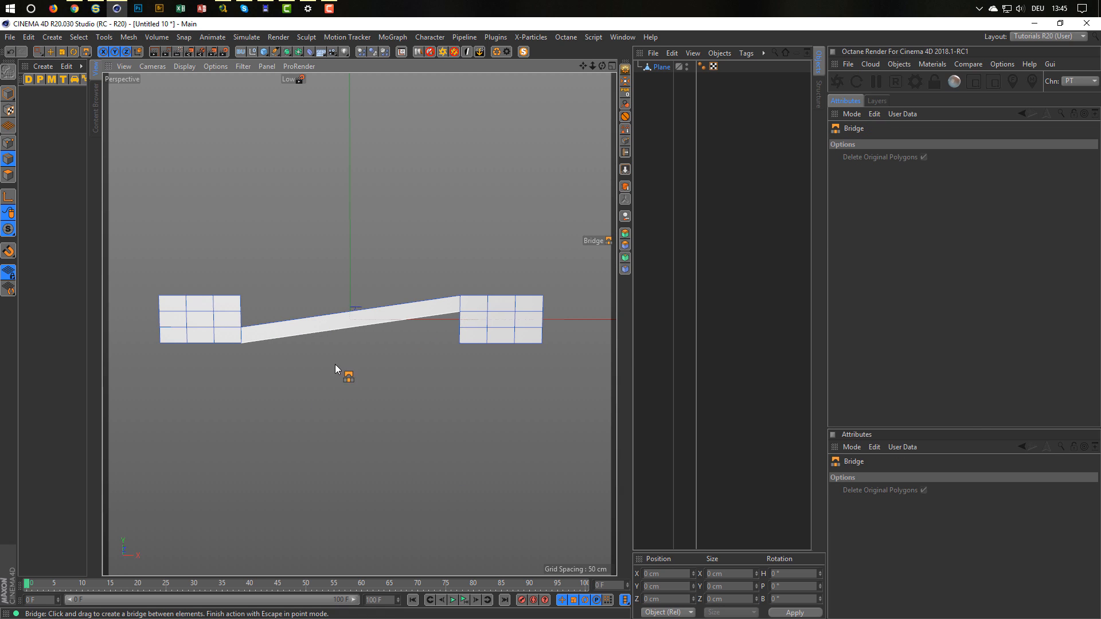
Step: Select the two long edges of the diagonal bridge strip and subdivide them three times
{"action": "scroll", "coordinate": [356, 324], "scroll_direction": "up", "scroll_amount": 1}
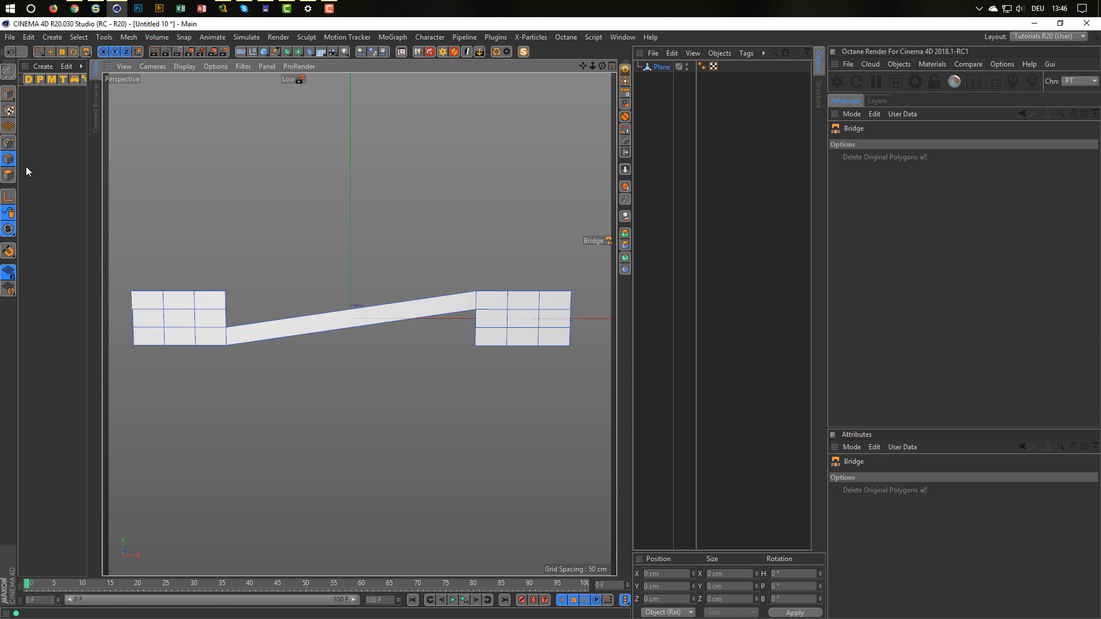
{"action": "key", "text": "0"}
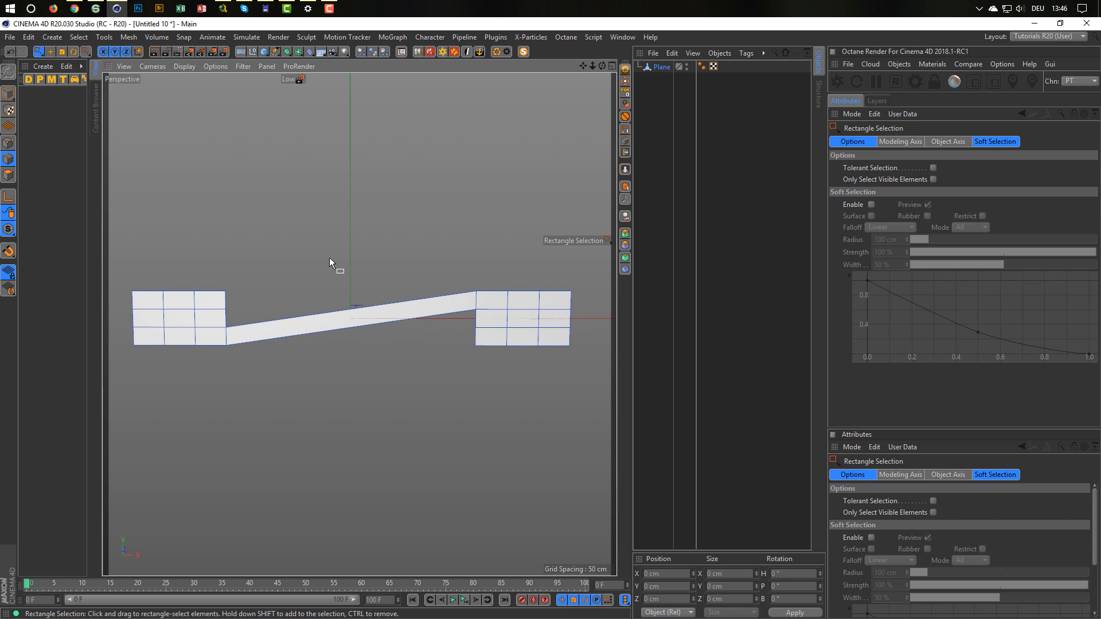
{"action": "key", "text": "9"}
{"action": "left_click_drag", "start_coordinate": [351, 310], "coordinate": [356, 332]}
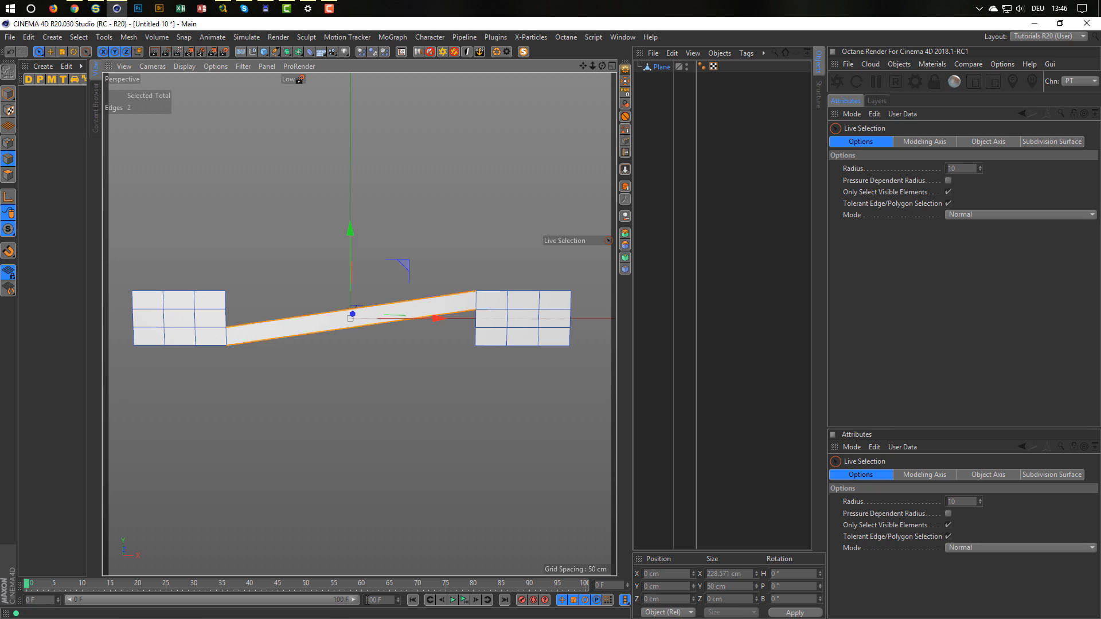
{"action": "right_click", "coordinate": [365, 355]}
{"action": "left_click", "coordinate": [395, 579]}
{"action": "right_click", "coordinate": [364, 356]}
{"action": "left_click", "coordinate": [396, 578]}
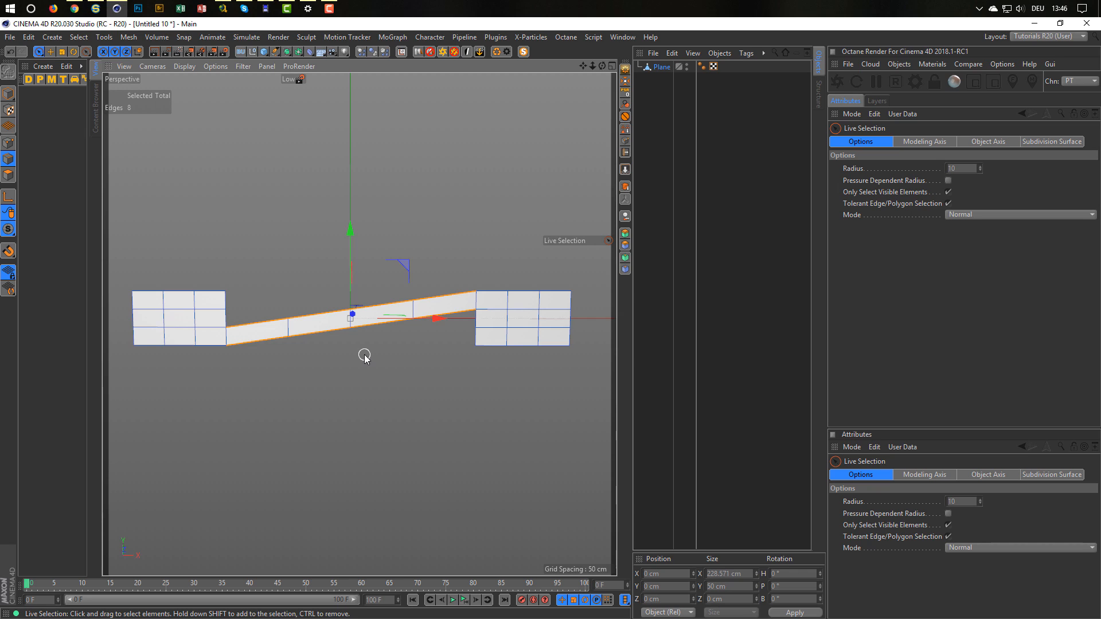
{"action": "right_click", "coordinate": [365, 356]}
{"action": "left_click", "coordinate": [396, 578]}
Step: Select the diagonal strip's middle cross edge, try pulling it about 35 cm toward -Z, and undo the move
{"action": "left_click_drag", "start_coordinate": [352, 315], "coordinate": [368, 314], "text": "alt"}
{"action": "scroll", "coordinate": [354, 312], "scroll_direction": "up", "scroll_amount": 4}
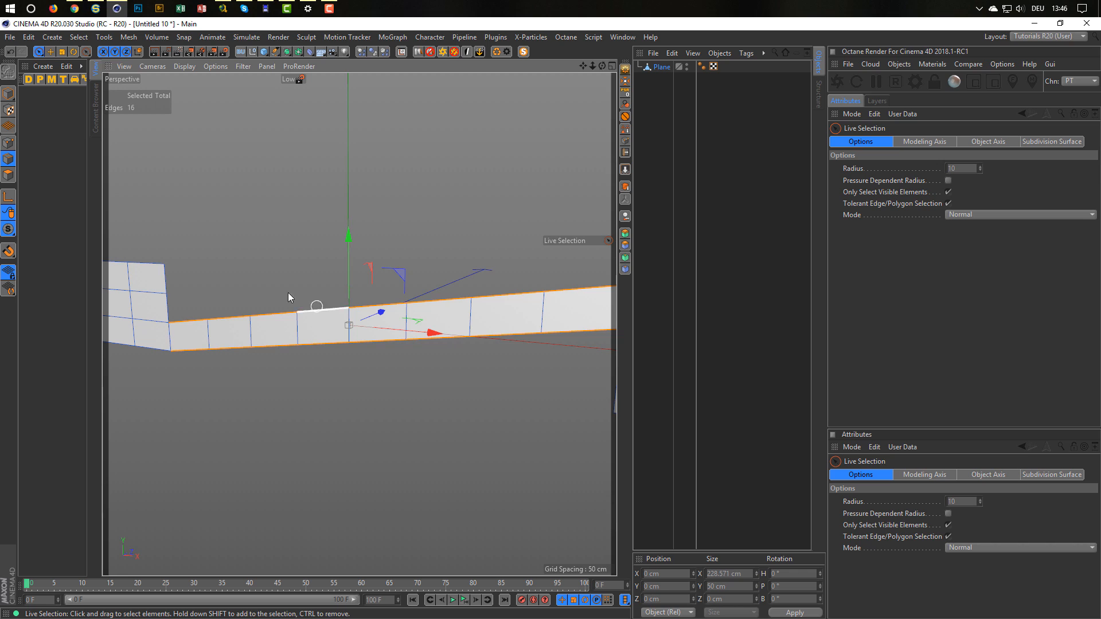
{"action": "left_click", "coordinate": [333, 330]}
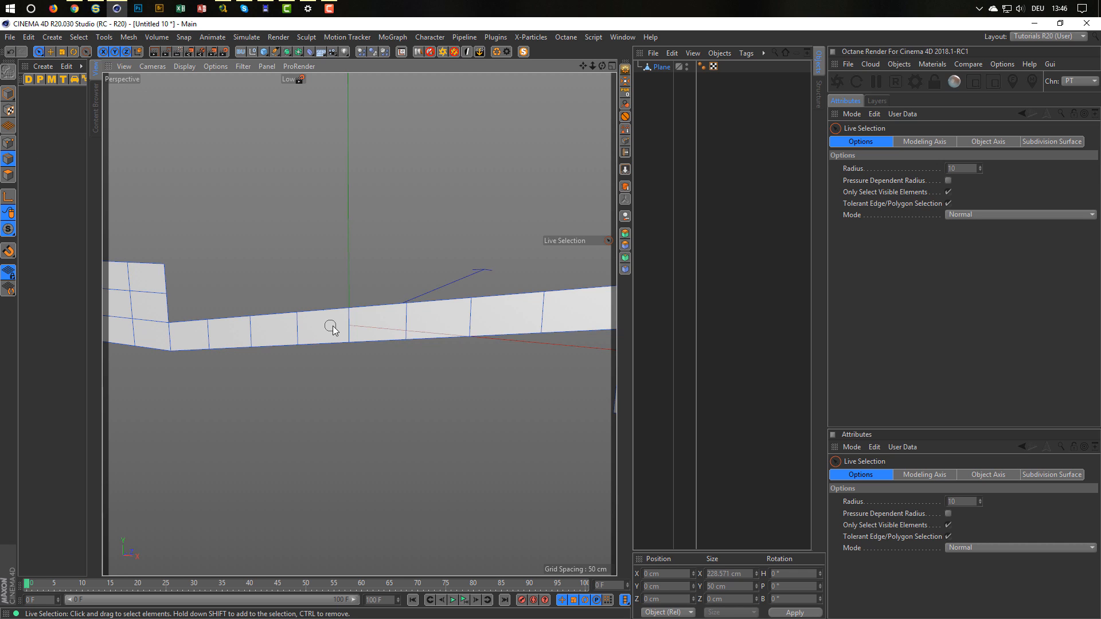
{"action": "left_click", "coordinate": [345, 327]}
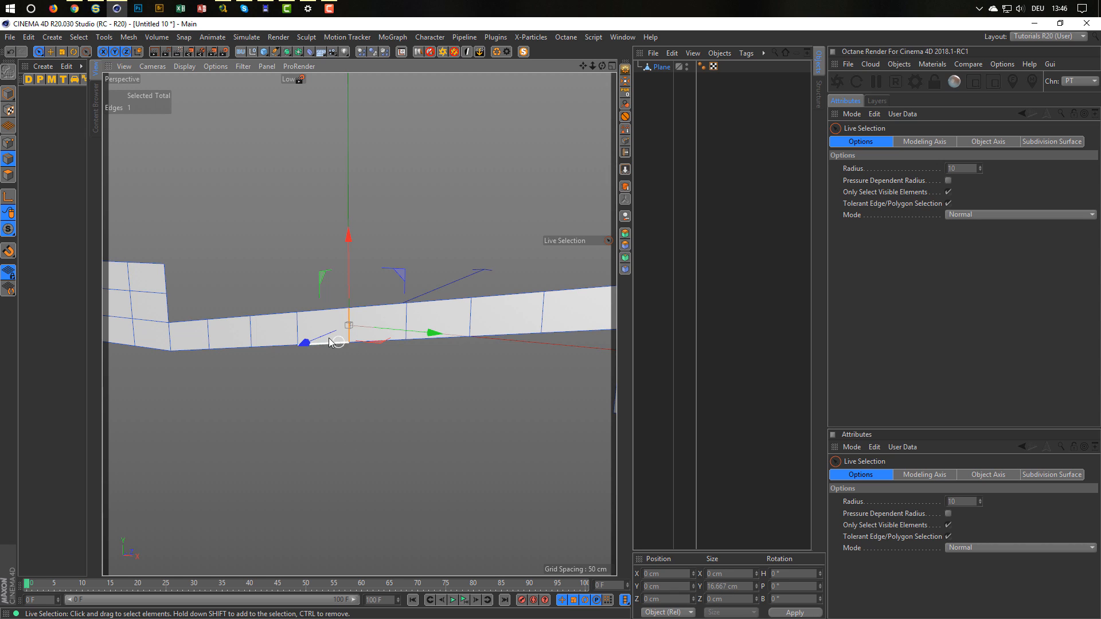
{"action": "left_click_drag", "start_coordinate": [302, 344], "coordinate": [262, 387]}
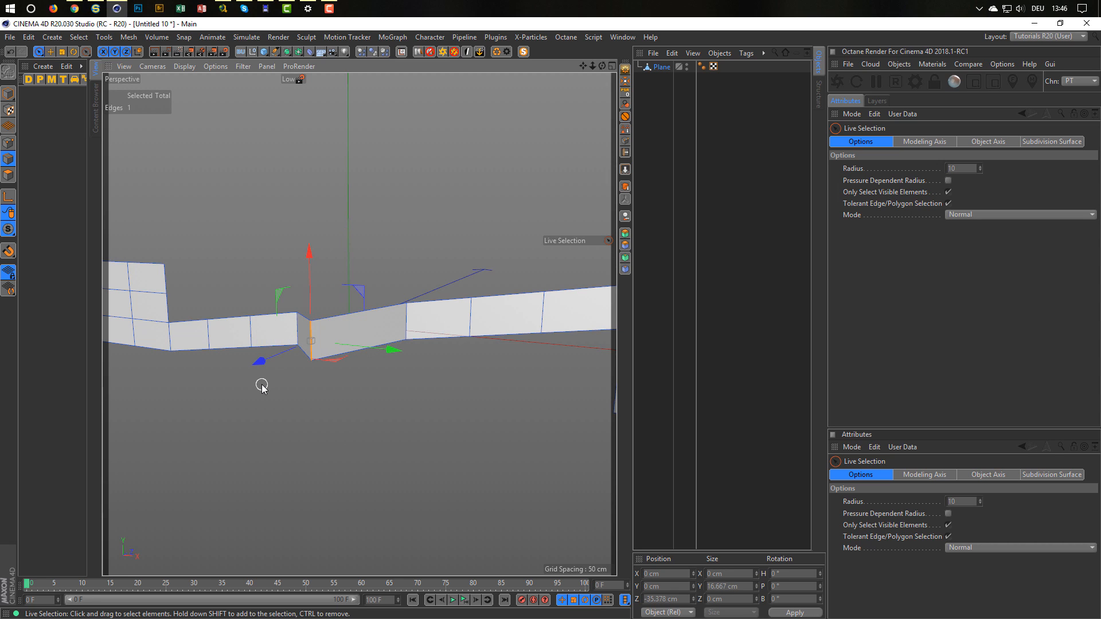
{"action": "key", "text": "ctrl+z"}
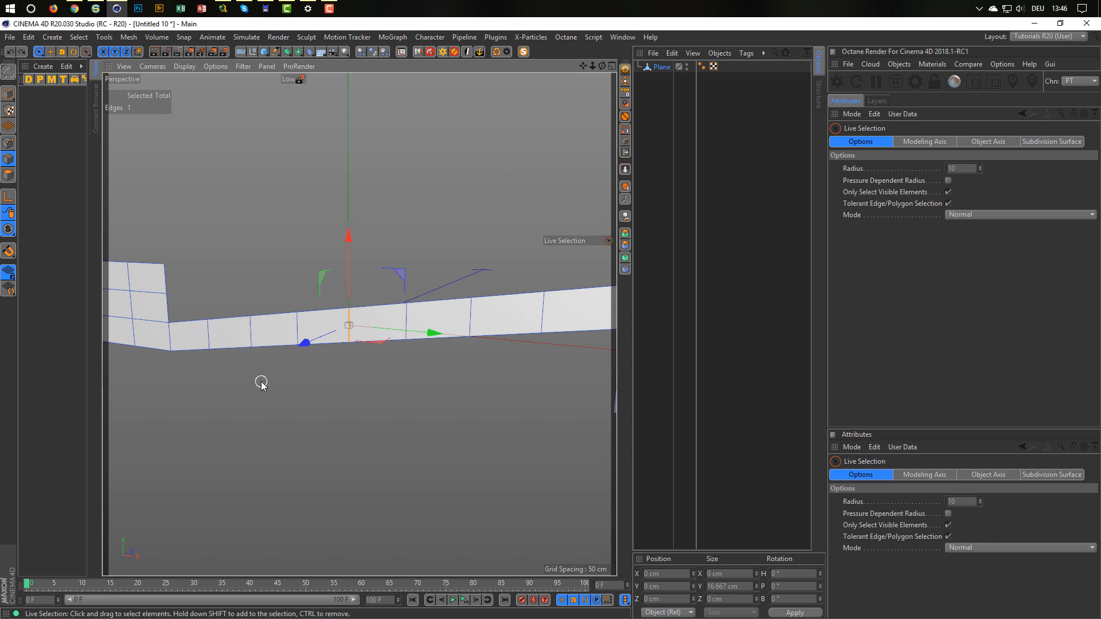
Step: Enable soft selection for the Move tool, test it by pulling the middle edge about 17 cm toward -Z, and undo the move
{"action": "key", "text": "e"}
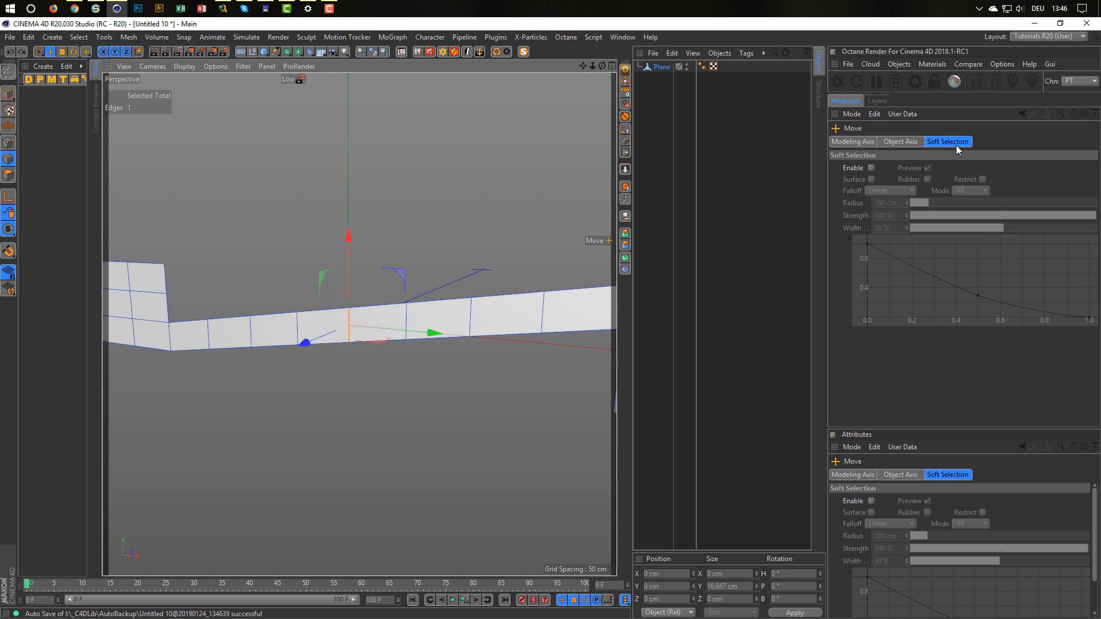
{"action": "left_click", "coordinate": [871, 168]}
{"action": "scroll", "coordinate": [352, 332], "scroll_direction": "down", "scroll_amount": 2}
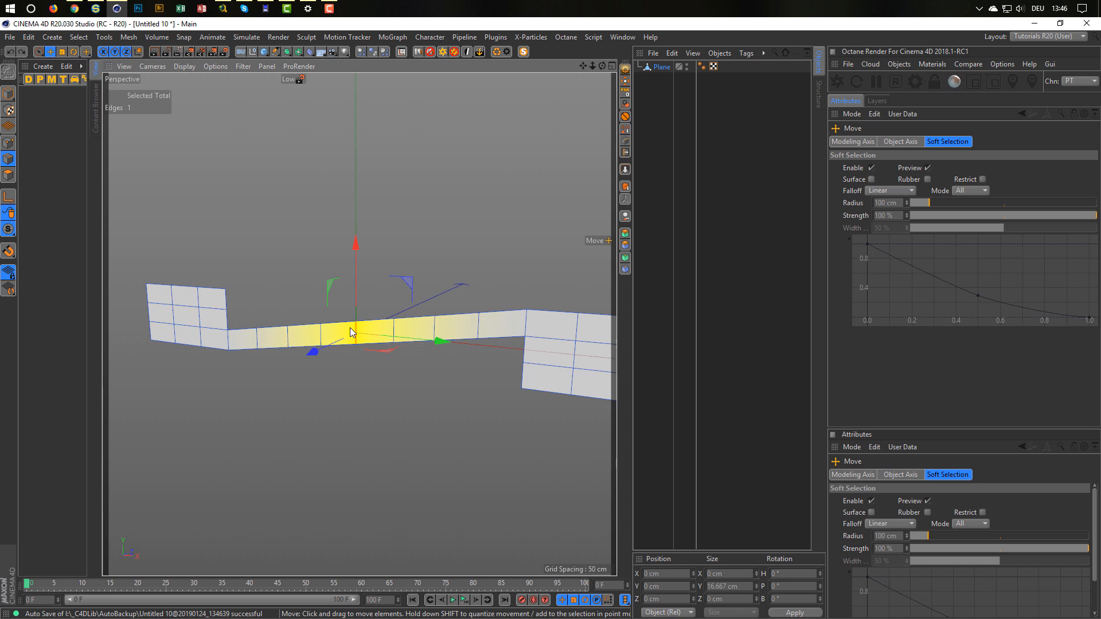
{"action": "left_click_drag", "start_coordinate": [352, 332], "coordinate": [444, 345], "text": "alt"}
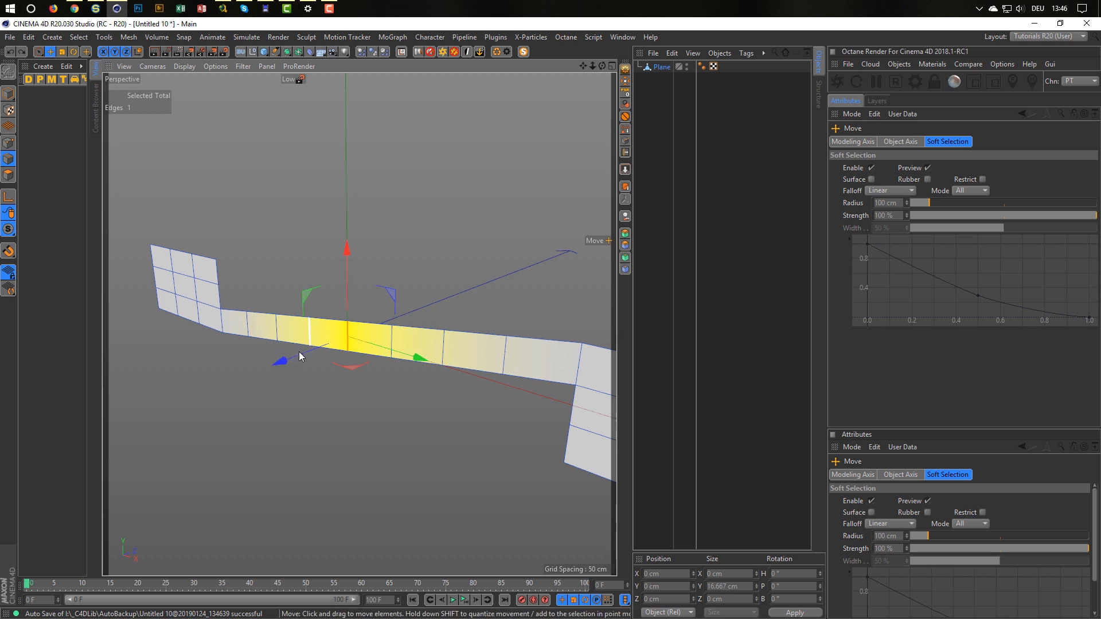
{"action": "left_click_drag", "start_coordinate": [283, 361], "coordinate": [256, 377]}
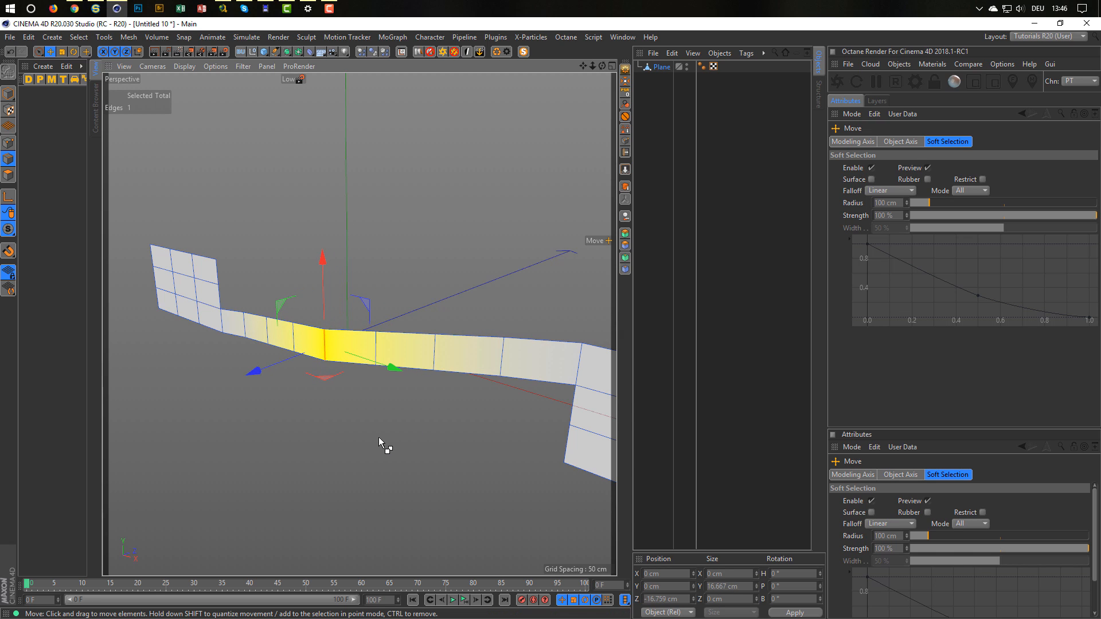
{"action": "key", "text": "ctrl+z"}
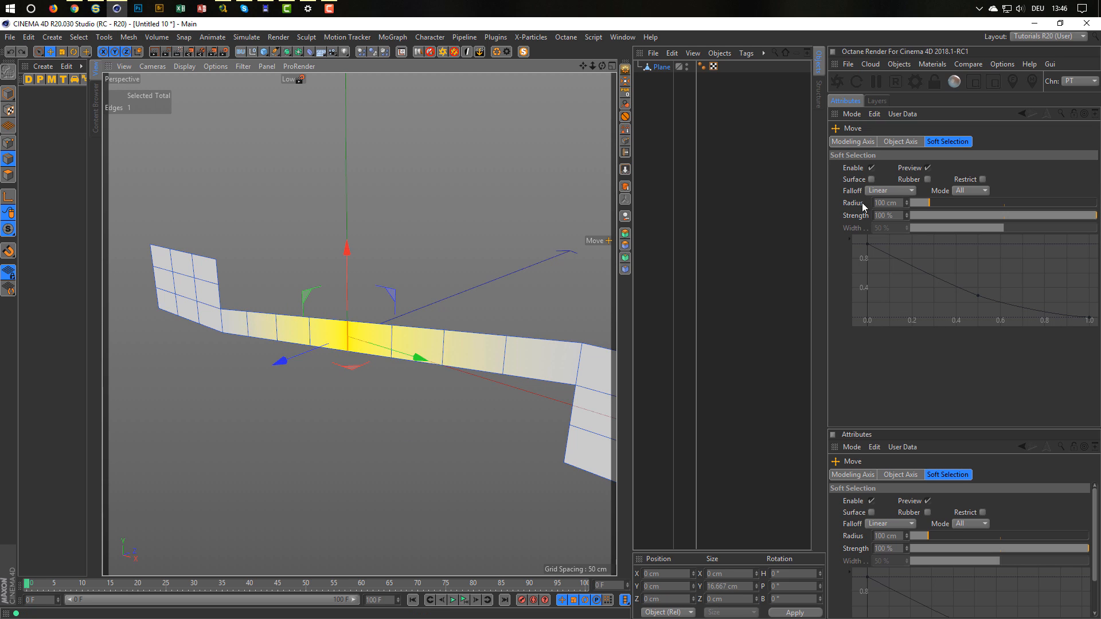
Step: Set the soft selection falloff to Dome with 100 % width, test it by pulling the middle edge toward -Z, and undo the move
{"action": "left_click", "coordinate": [879, 190]}
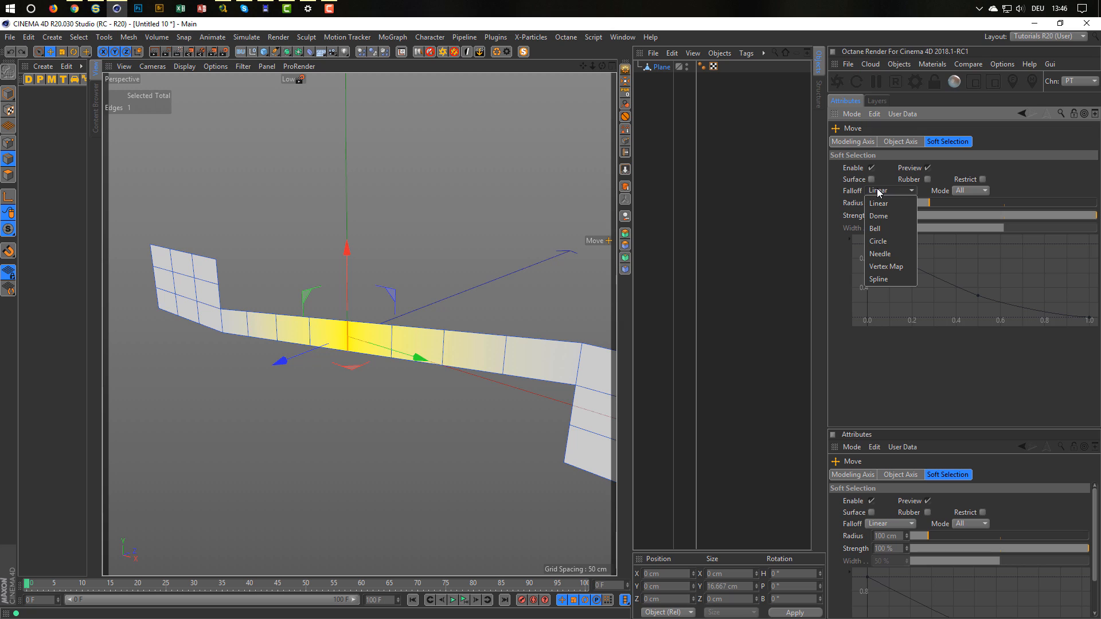
{"action": "left_click", "coordinate": [881, 218]}
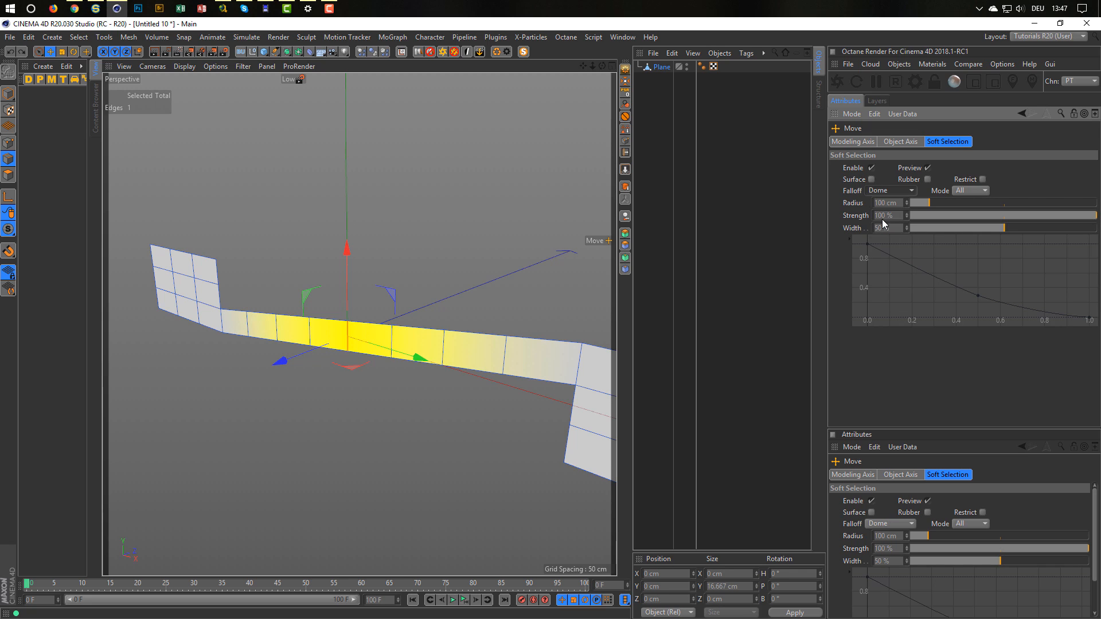
{"action": "left_click_drag", "start_coordinate": [1009, 229], "coordinate": [1096, 228]}
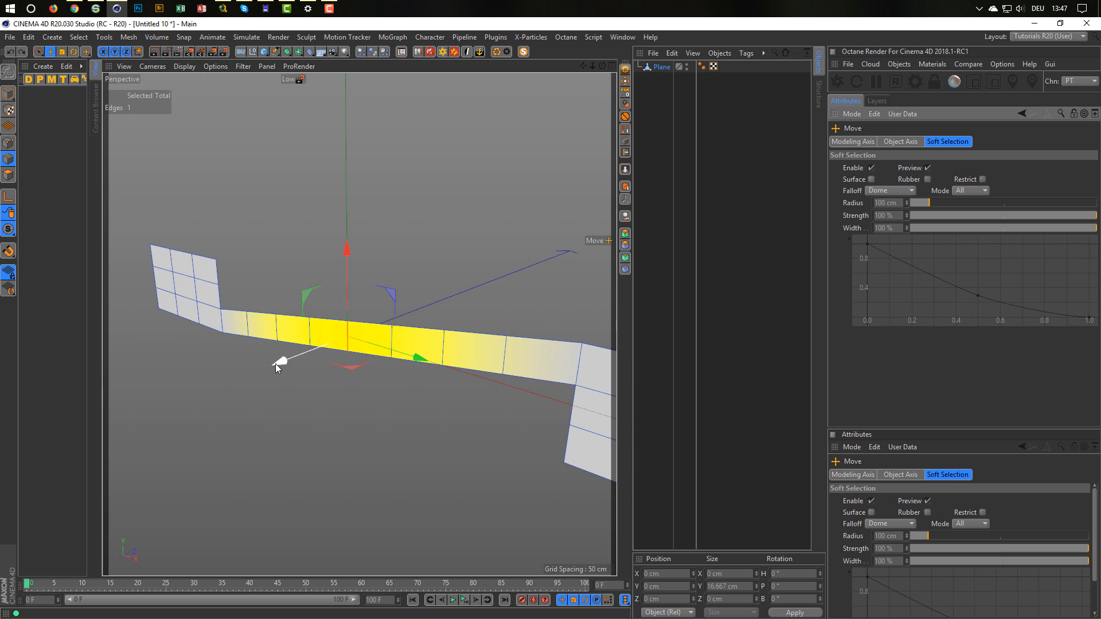
{"action": "left_click_drag", "start_coordinate": [277, 362], "coordinate": [247, 378]}
{"action": "key", "text": "ctrl+z"}
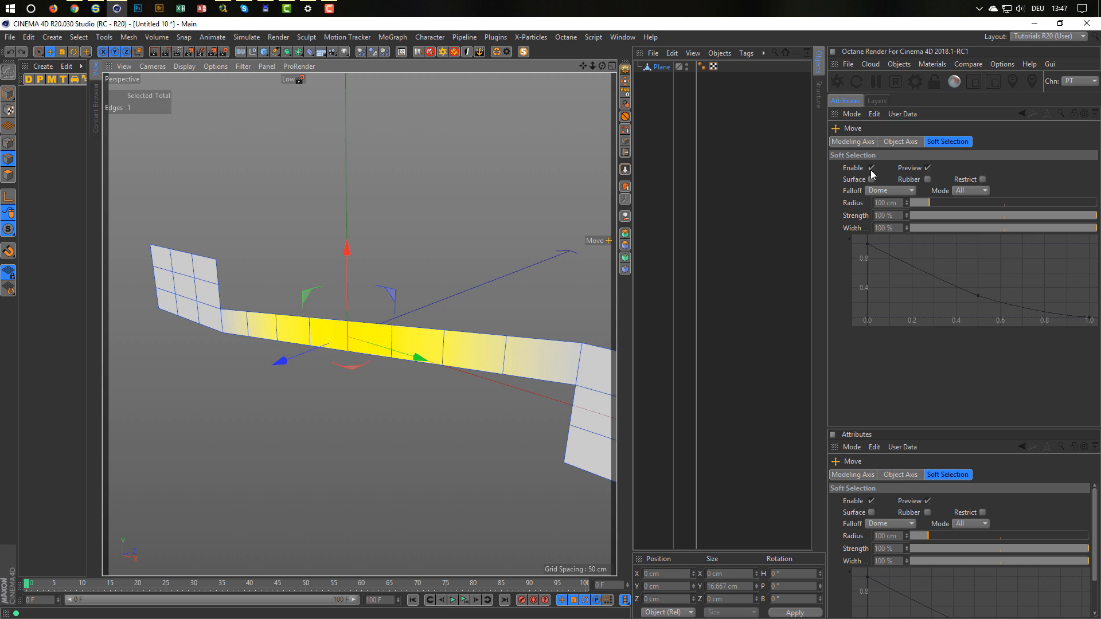
Step: Set the soft selection falloff to Bell, test it by pulling the middle edge toward -Z, and undo the move
{"action": "left_click", "coordinate": [888, 190]}
{"action": "left_click", "coordinate": [876, 228]}
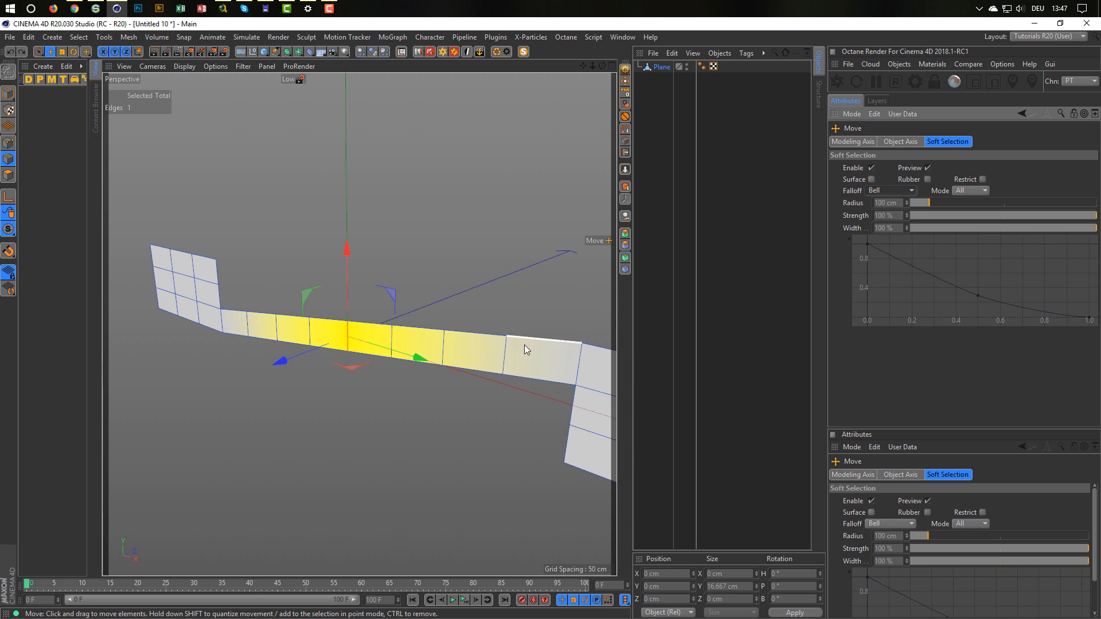
{"action": "left_click_drag", "start_coordinate": [277, 362], "coordinate": [254, 372]}
{"action": "key", "text": "ctrl+z"}
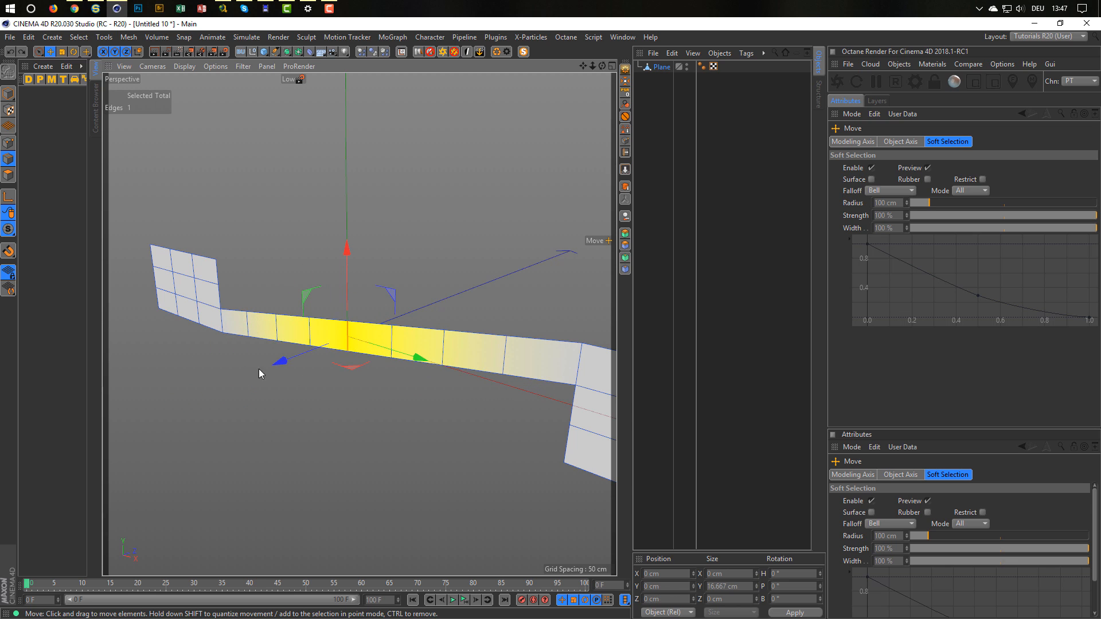
Step: Pull the diagonal strip's middle edge 5 cm toward -Z with soft selection, and turn soft selection off
{"action": "left_click_drag", "start_coordinate": [353, 323], "coordinate": [259, 372], "text": "alt"}
{"action": "mouse_move", "coordinate": [339, 356]}
{"action": "left_mouse_down", "text": "alt"}
{"action": "mouse_move", "coordinate": [260, 361]}
{"action": "mouse_move", "coordinate": [248, 381]}
{"action": "mouse_move", "coordinate": [457, 367]}
{"action": "mouse_move", "coordinate": [342, 375]}
{"action": "left_mouse_up", "text": "alt"}
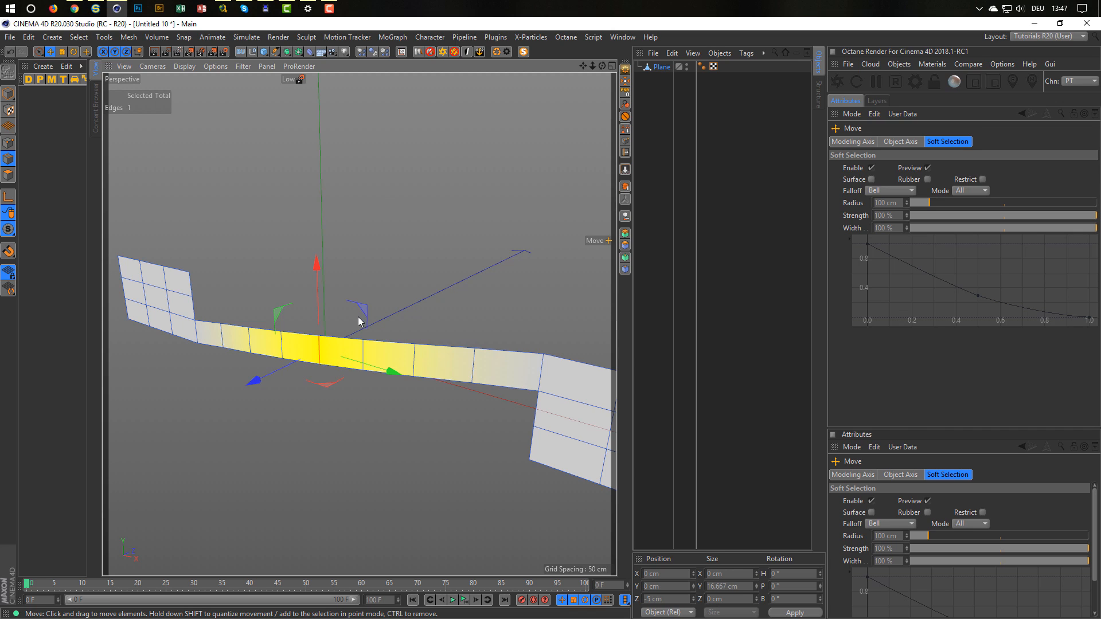
{"action": "left_click_drag", "start_coordinate": [359, 319], "coordinate": [444, 319], "text": "alt"}
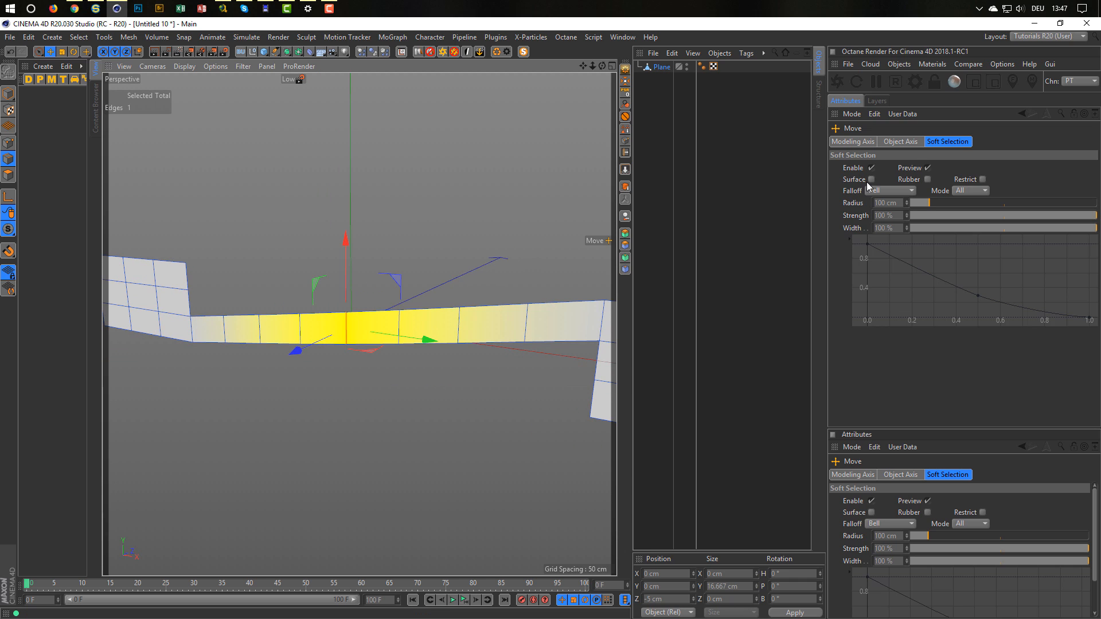
{"action": "left_click", "coordinate": [870, 168]}
{"action": "left_click_drag", "start_coordinate": [467, 415], "coordinate": [445, 420], "text": "alt"}
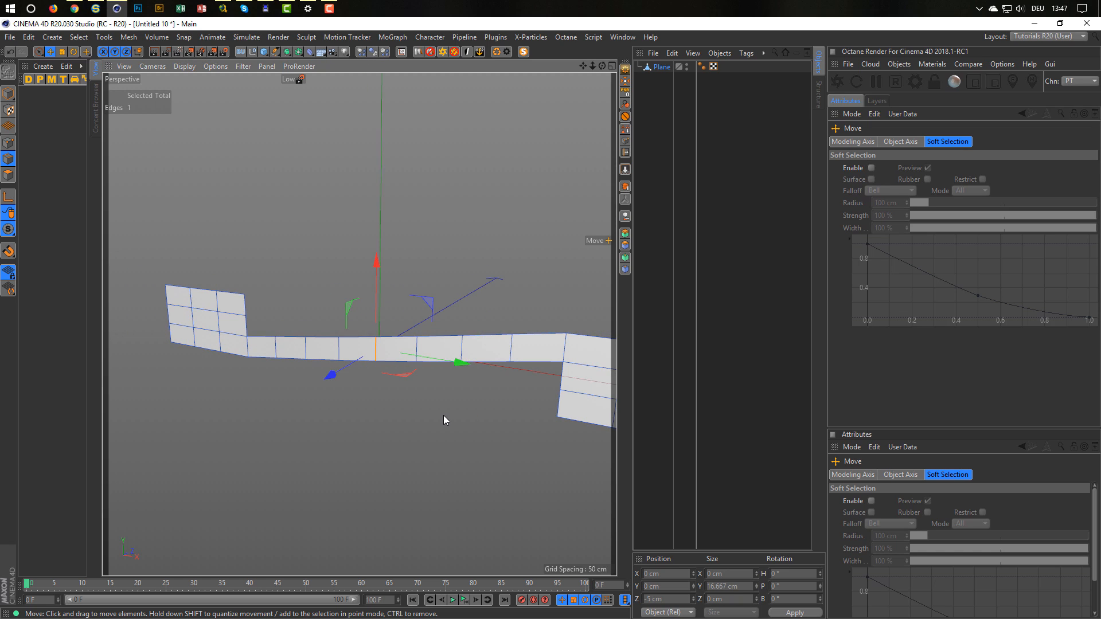
Step: Bridge the inner upper edge of one end block to the inner lower edge of the other, forming a second diagonal strip
{"action": "key", "text": "m"}
{"action": "key", "text": "b"}
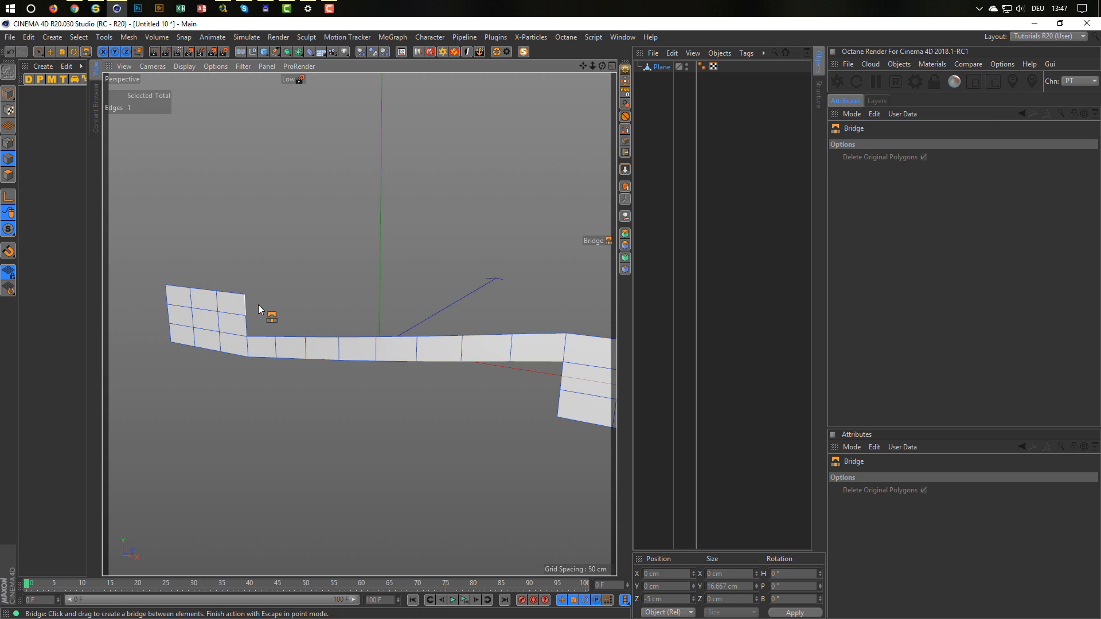
{"action": "left_click_drag", "start_coordinate": [247, 307], "coordinate": [559, 406]}
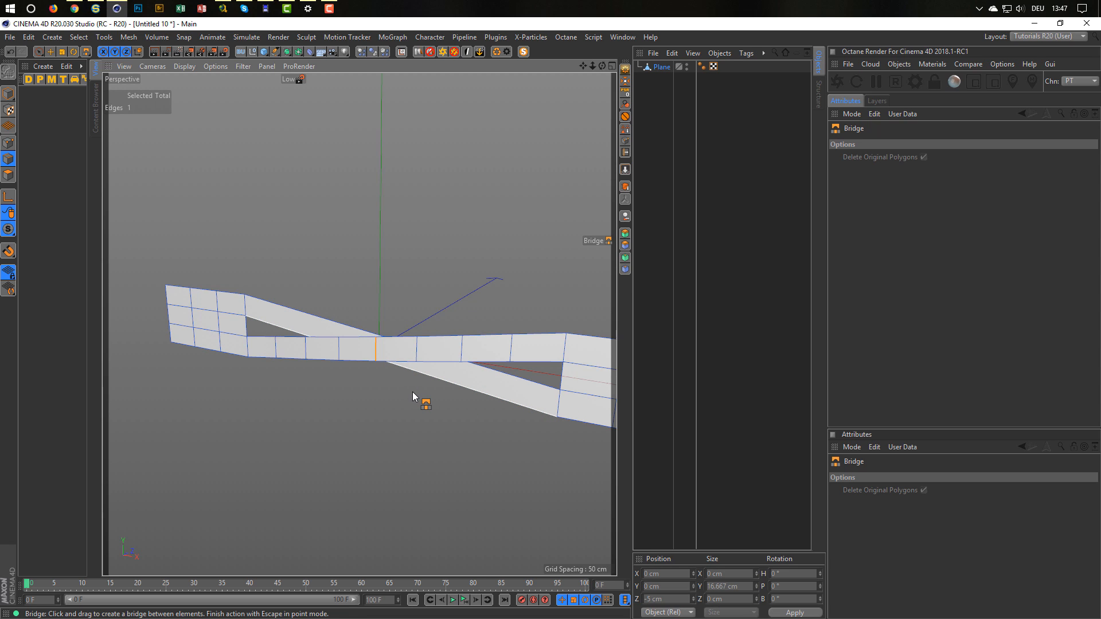
Step: Select the long edges of the new diagonal strip and subdivide them into eight segments each
{"action": "key", "text": "9"}
{"action": "left_click", "coordinate": [523, 381], "text": "shift"}
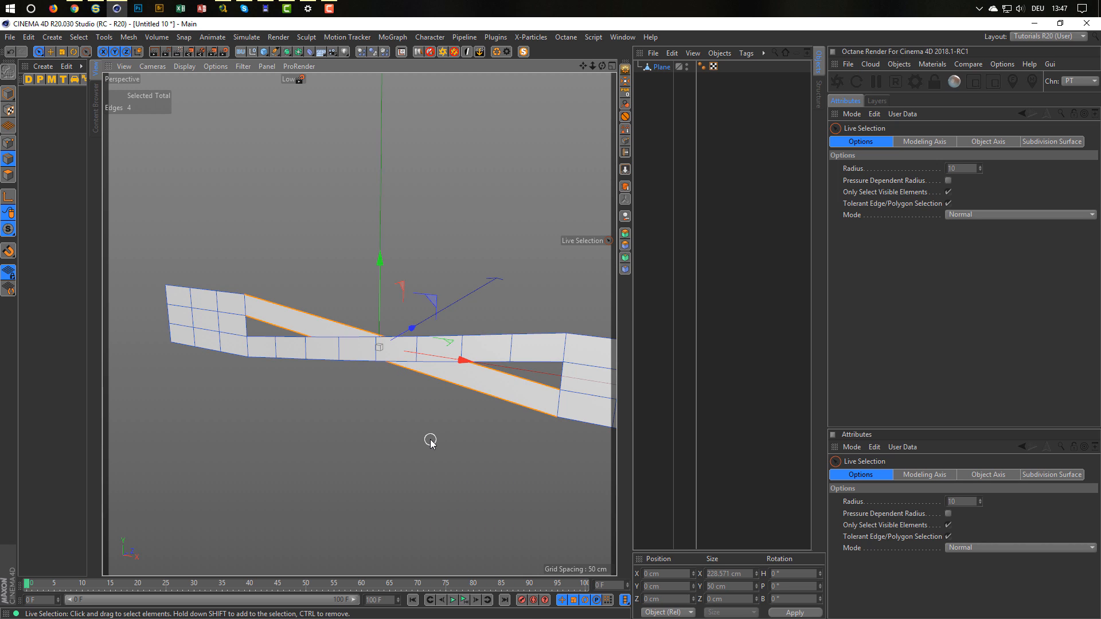
{"action": "key", "text": "u"}
{"action": "key", "text": "s"}
{"action": "left_click_drag", "start_coordinate": [452, 412], "coordinate": [366, 367], "text": "alt"}
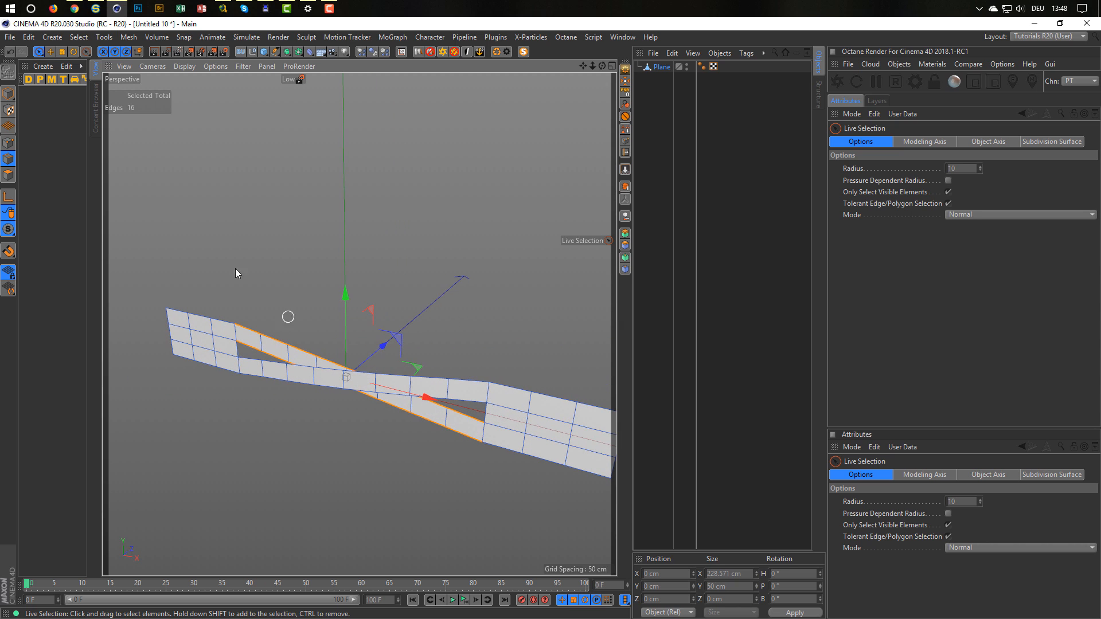
Step: Switch to Model mode, place the plane under a Py-Extrude Generator, and check the thickened band from the back
{"action": "left_click", "coordinate": [8, 93]}
{"action": "left_click", "coordinate": [660, 67]}
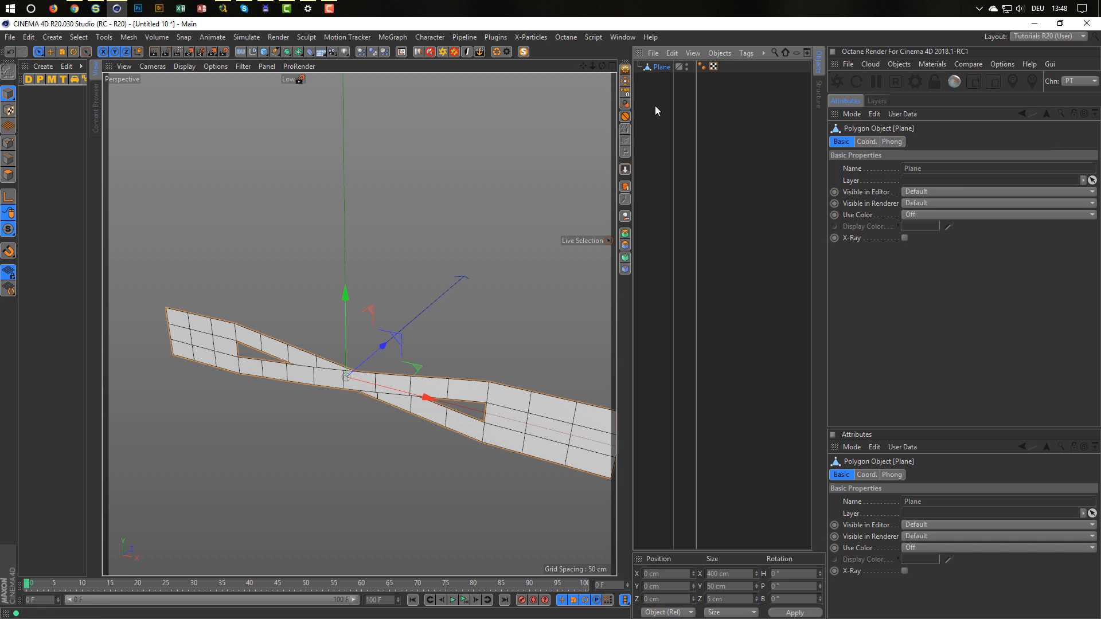
{"action": "left_click", "coordinate": [625, 234], "text": "alt"}
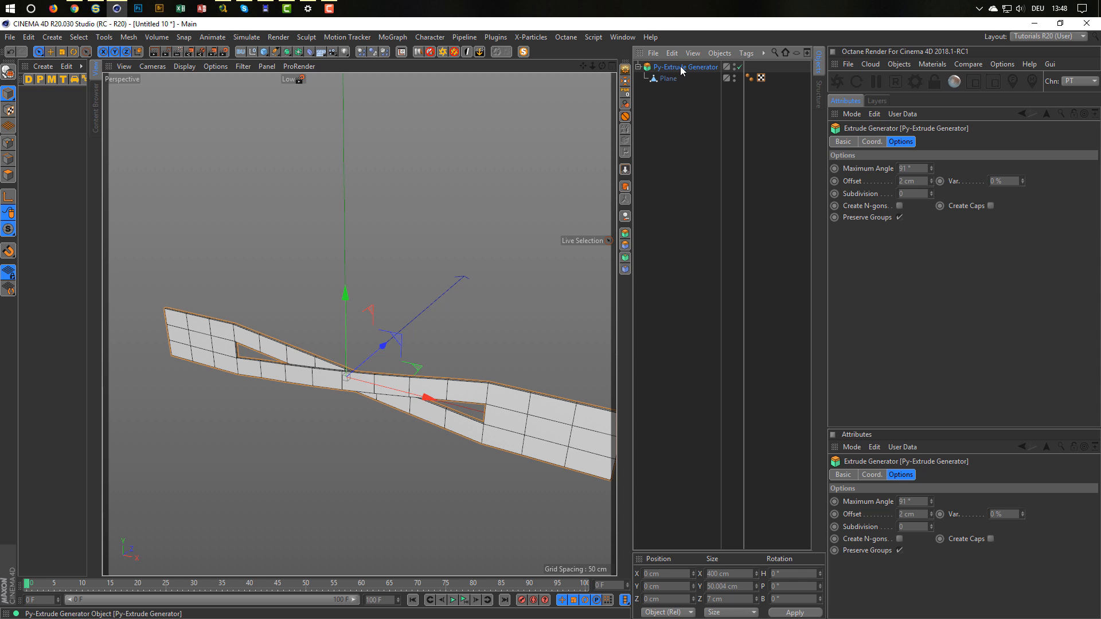
{"action": "left_click", "coordinate": [669, 79]}
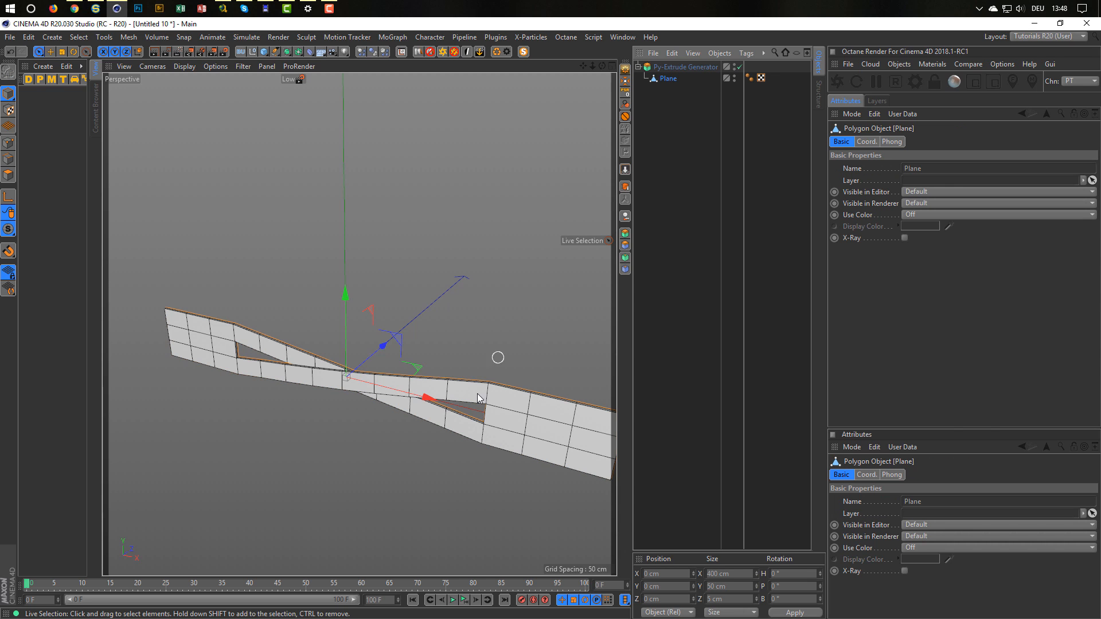
{"action": "left_click_drag", "start_coordinate": [496, 356], "coordinate": [522, 362], "text": "alt"}
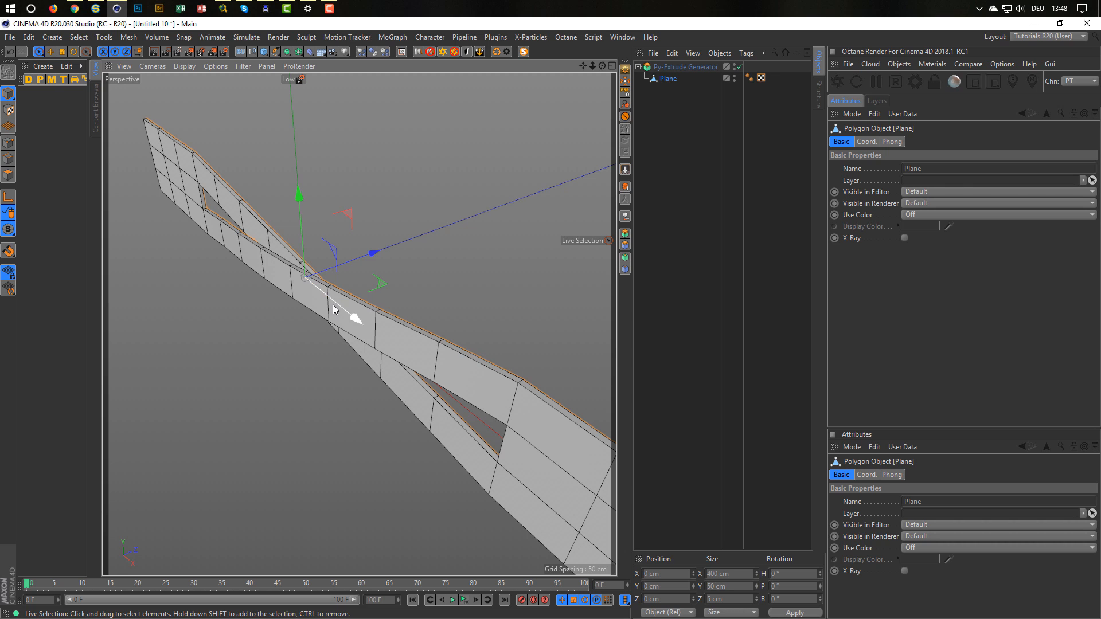
{"action": "left_click_drag", "start_coordinate": [275, 287], "coordinate": [437, 423], "text": "alt"}
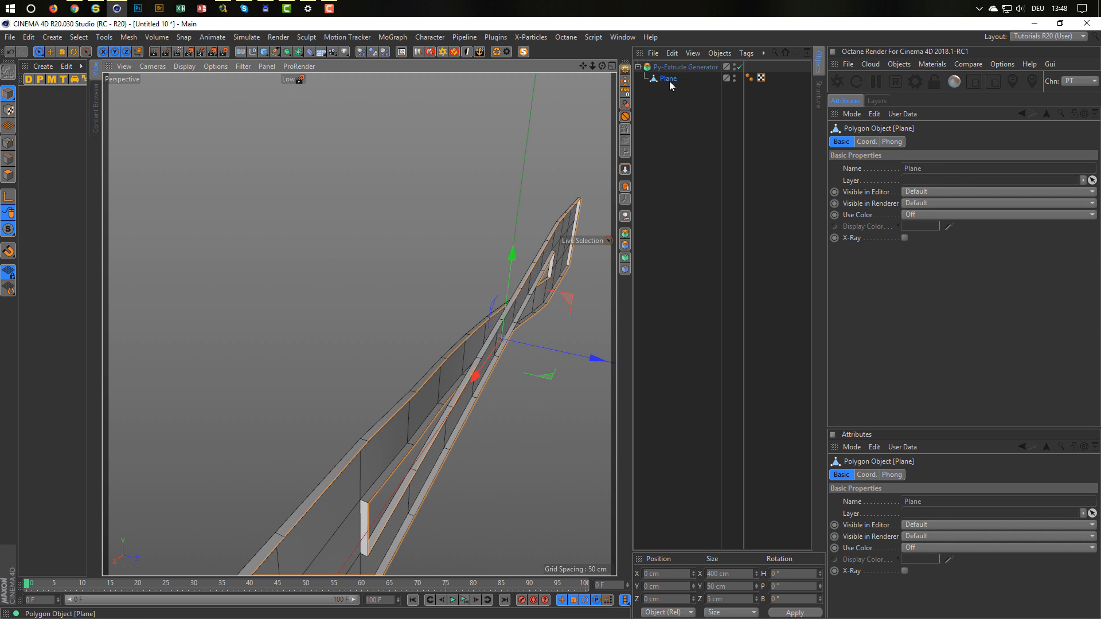
Step: Enable Create Caps on the extrude generator and set its offset to 5 cm
{"action": "left_click", "coordinate": [682, 67]}
{"action": "left_click", "coordinate": [990, 206]}
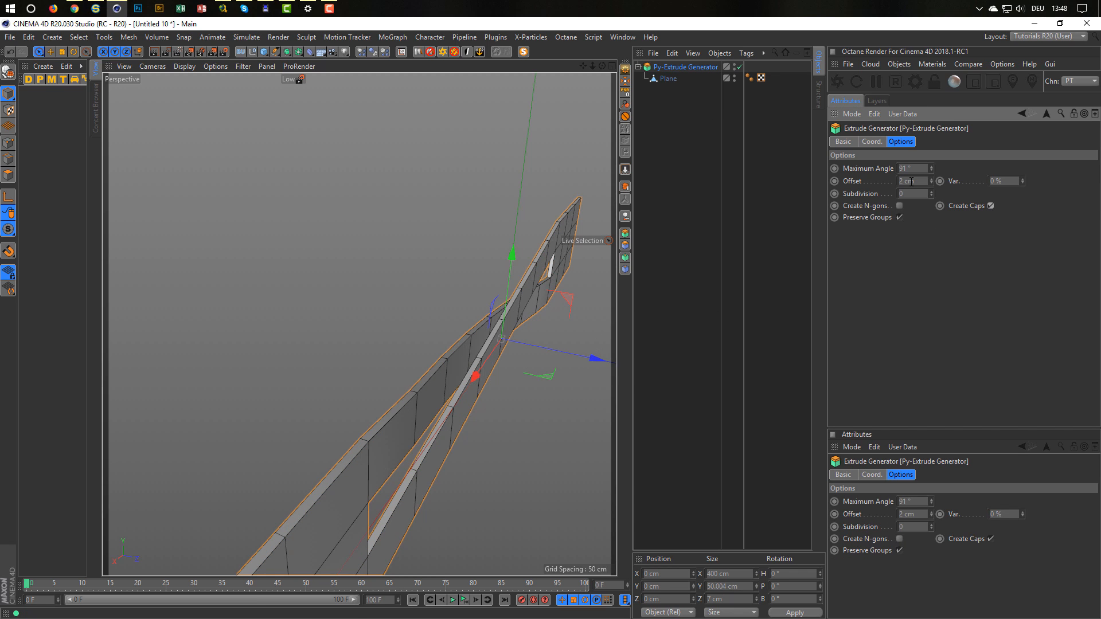
{"action": "type", "text": "5"}
{"action": "key", "text": "Return"}
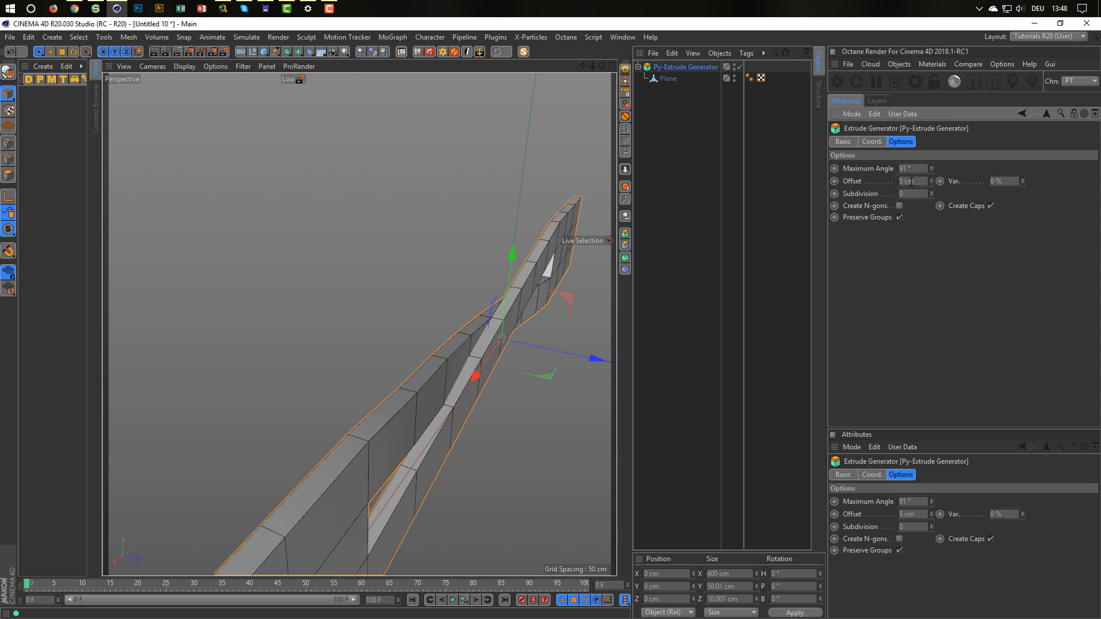
{"action": "left_click_drag", "start_coordinate": [427, 371], "coordinate": [436, 308], "text": "alt"}
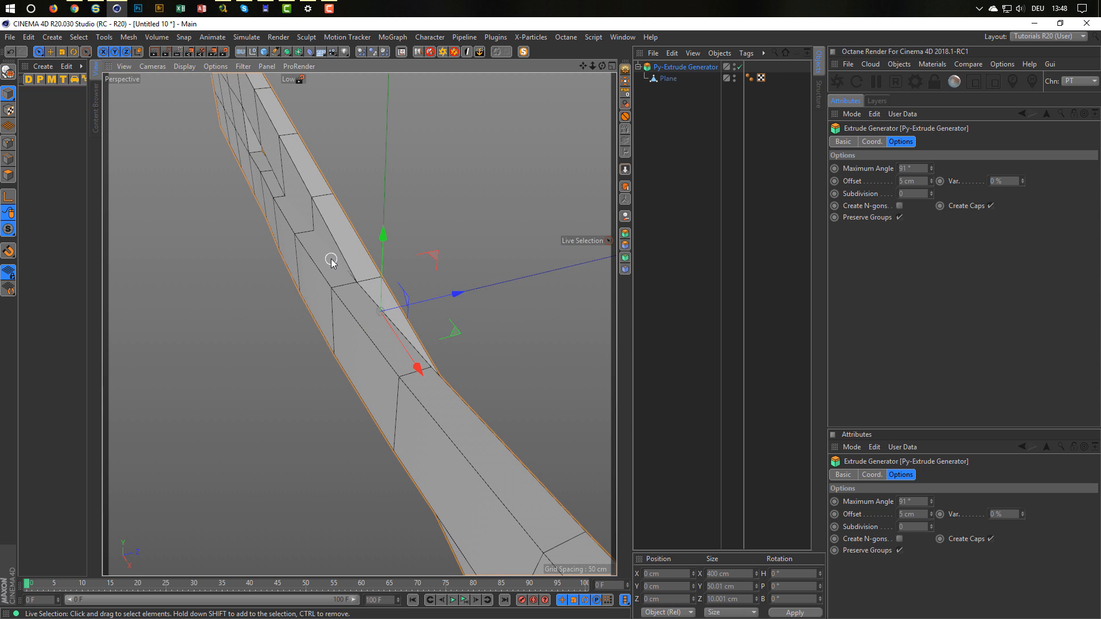
{"action": "left_click_drag", "start_coordinate": [331, 261], "coordinate": [308, 278], "text": "alt"}
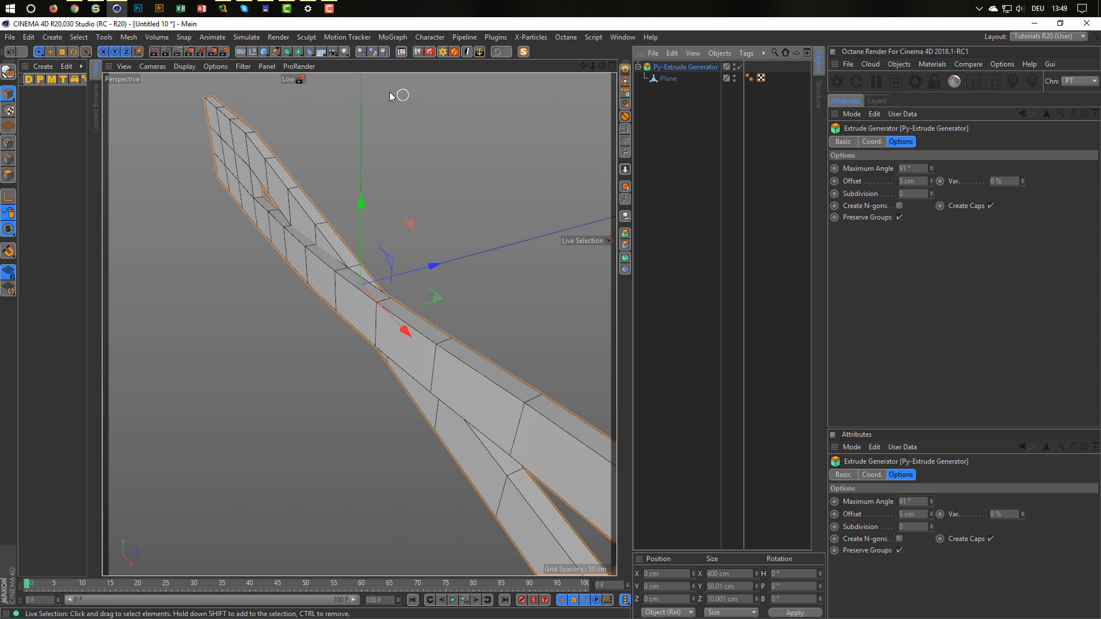
Step: Put the extrude generator under a Subdivision Surface and set its editor subdivision to 3
{"action": "left_click", "coordinate": [285, 55], "text": "alt"}
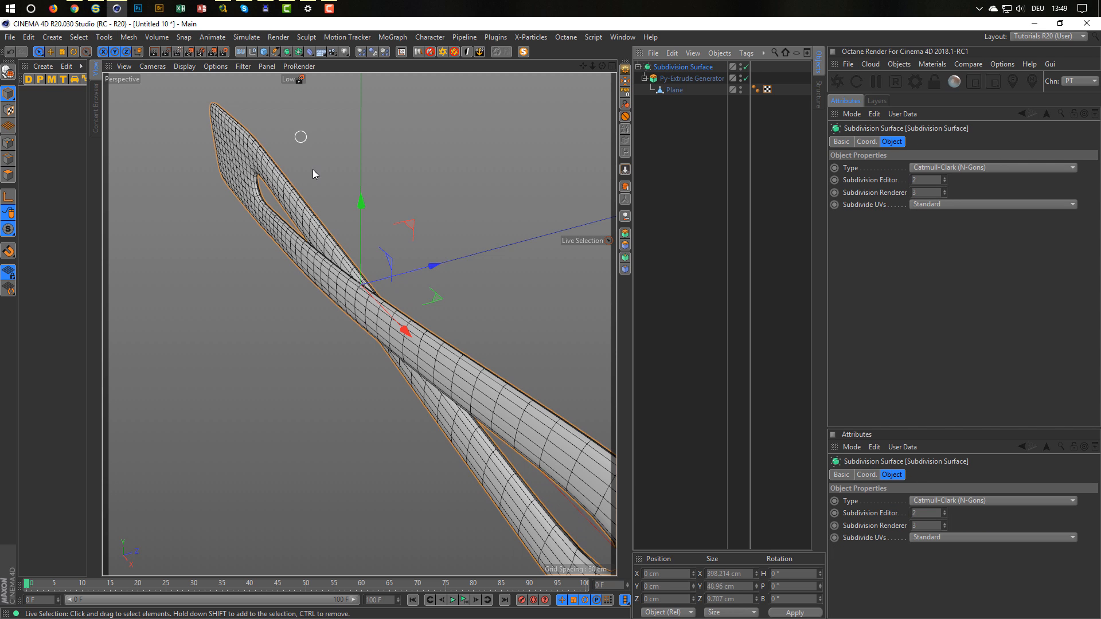
{"action": "scroll", "coordinate": [373, 302], "scroll_direction": "up", "scroll_amount": 5}
{"action": "left_click_drag", "start_coordinate": [445, 277], "coordinate": [406, 362], "text": "alt"}
{"action": "scroll", "coordinate": [288, 308], "scroll_direction": "down", "scroll_amount": 3}
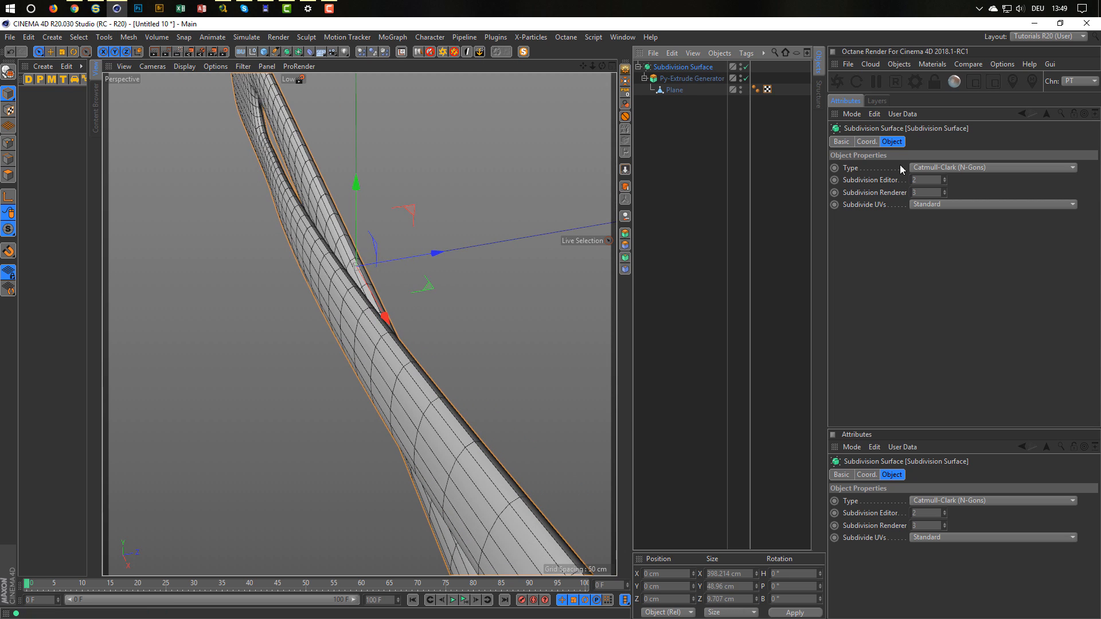
{"action": "left_click", "coordinate": [944, 178]}
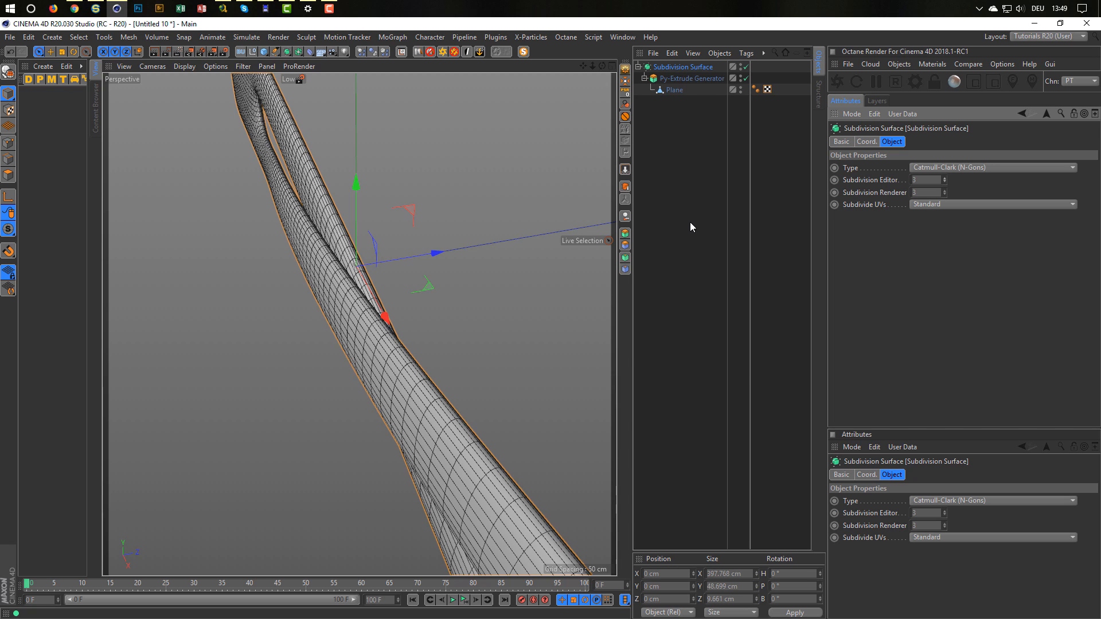
Step: Switch the viewport's wireframe lines to isoparm display
{"action": "key", "text": "n"}
{"action": "key", "text": "i"}
{"action": "left_click_drag", "start_coordinate": [348, 271], "coordinate": [410, 265], "text": "alt"}
Step: Set the extrude generator's subdivision to 1 and check the smoothed bands around the crossing
{"action": "left_click", "coordinate": [693, 79]}
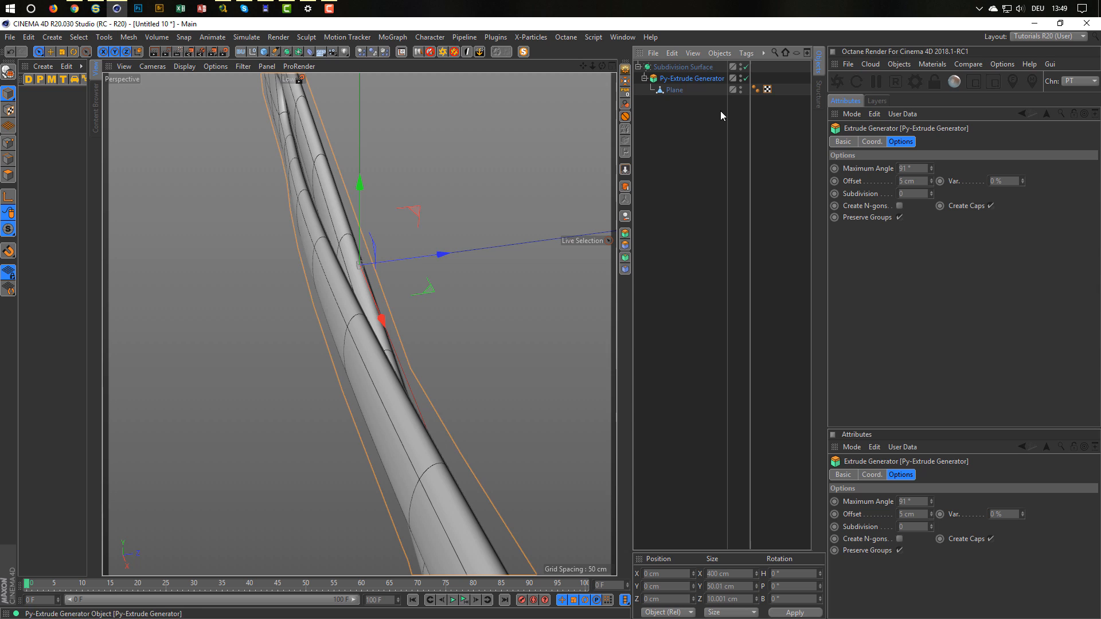
{"action": "left_click", "coordinate": [931, 192]}
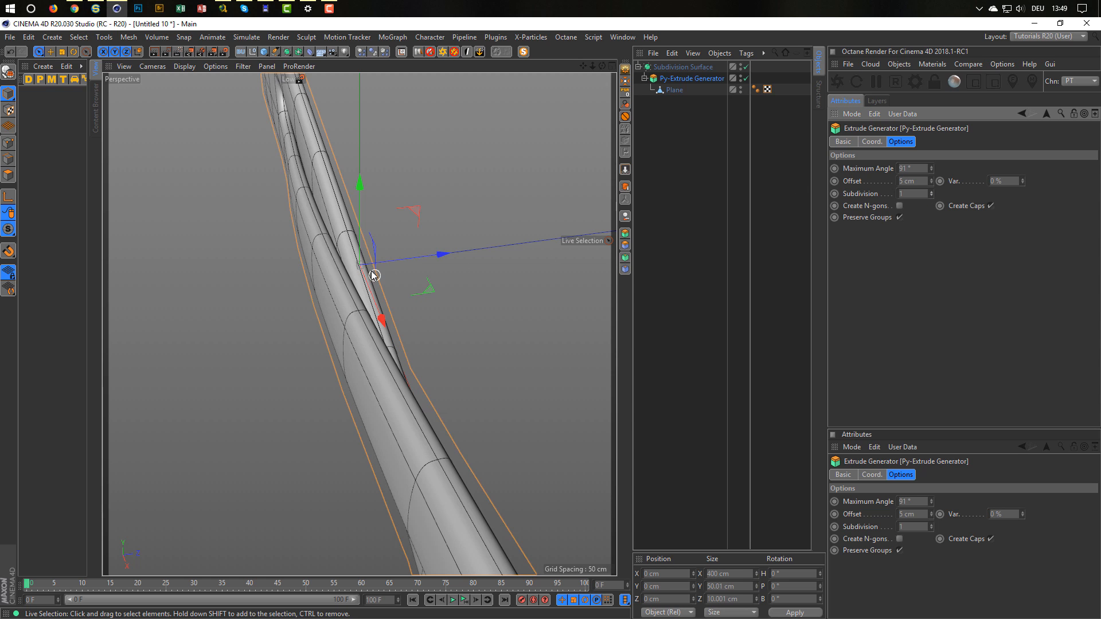
{"action": "left_click_drag", "start_coordinate": [375, 268], "coordinate": [227, 271], "text": "alt"}
{"action": "scroll", "coordinate": [378, 250], "scroll_direction": "up", "scroll_amount": 5}
{"action": "scroll", "coordinate": [328, 252], "scroll_direction": "down", "scroll_amount": 5}
{"action": "scroll", "coordinate": [308, 274], "scroll_direction": "down", "scroll_amount": 3}
{"action": "mouse_move", "coordinate": [308, 274]}
{"action": "left_mouse_down", "text": "alt"}
{"action": "mouse_move", "coordinate": [295, 283]}
{"action": "mouse_move", "coordinate": [322, 272]}
{"action": "mouse_move", "coordinate": [295, 288]}
{"action": "left_mouse_up", "text": "alt"}
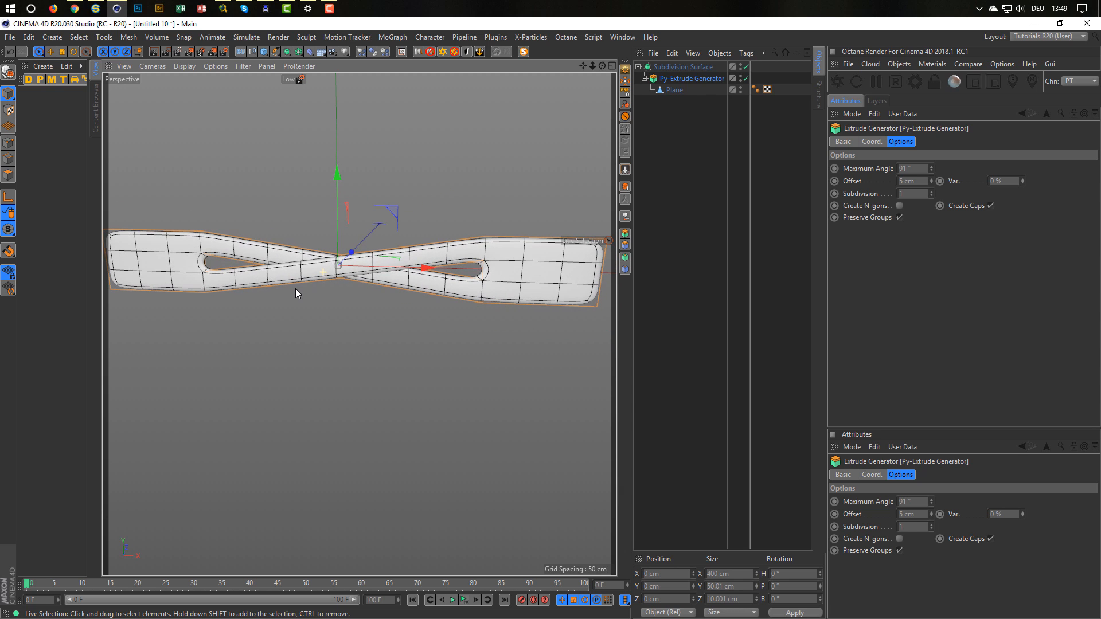
{"action": "middle_click_drag", "start_coordinate": [373, 276], "coordinate": [367, 330], "text": "alt"}
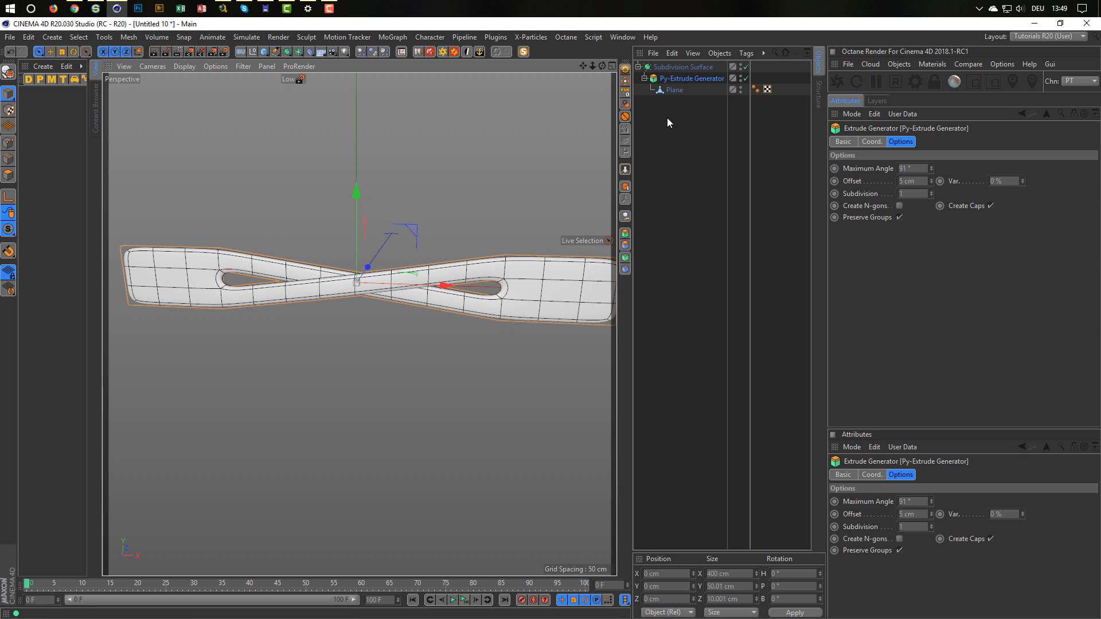
Step: Add a Wrap deformer as a child of the plane to curve the band cylindrically
{"action": "left_click", "coordinate": [673, 90]}
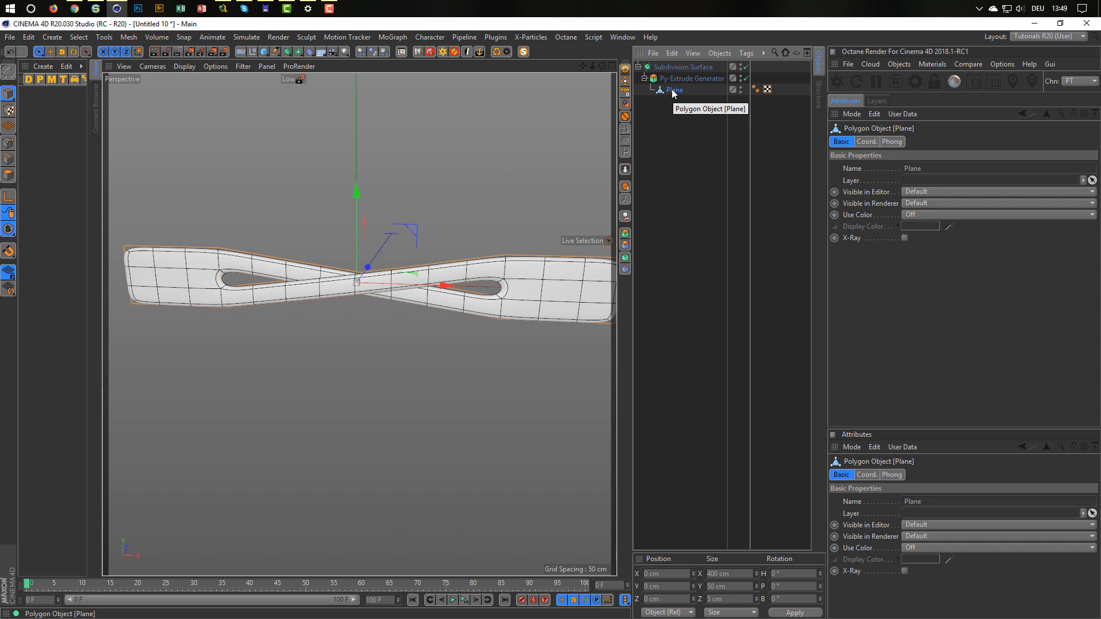
{"action": "left_click", "coordinate": [311, 53]}
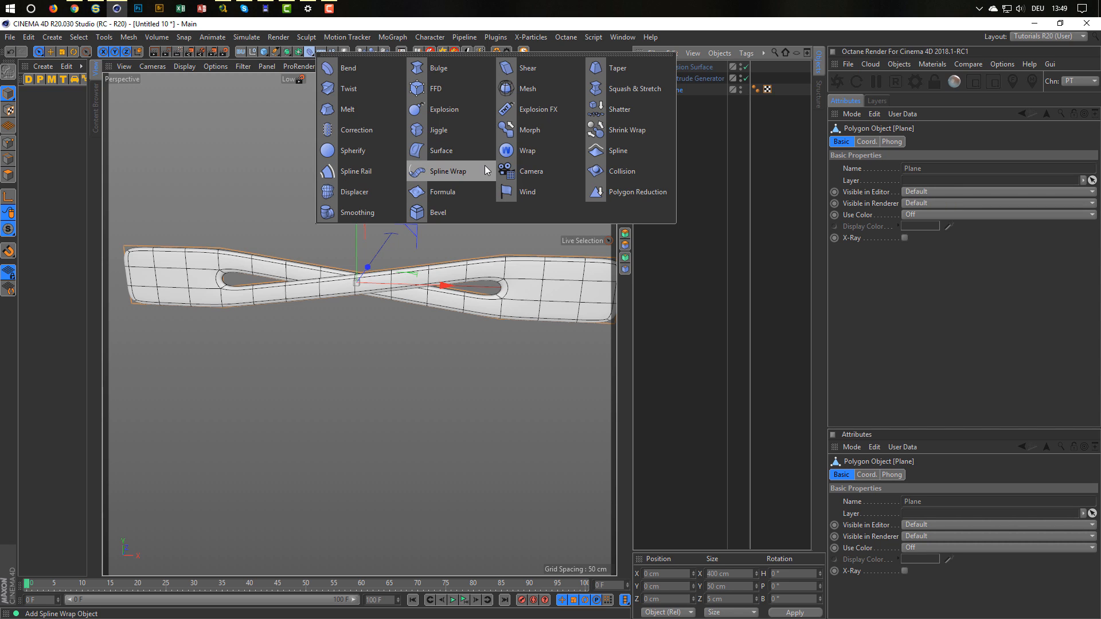
{"action": "left_click", "coordinate": [527, 149], "text": "shift"}
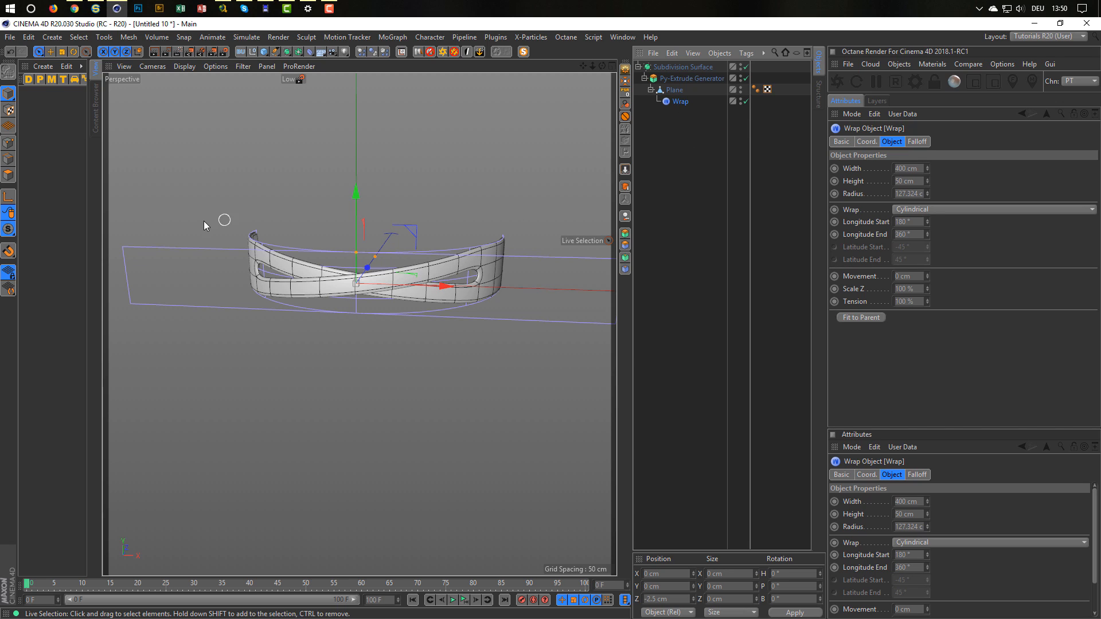
{"action": "left_click_drag", "start_coordinate": [458, 282], "coordinate": [613, 178], "text": "alt"}
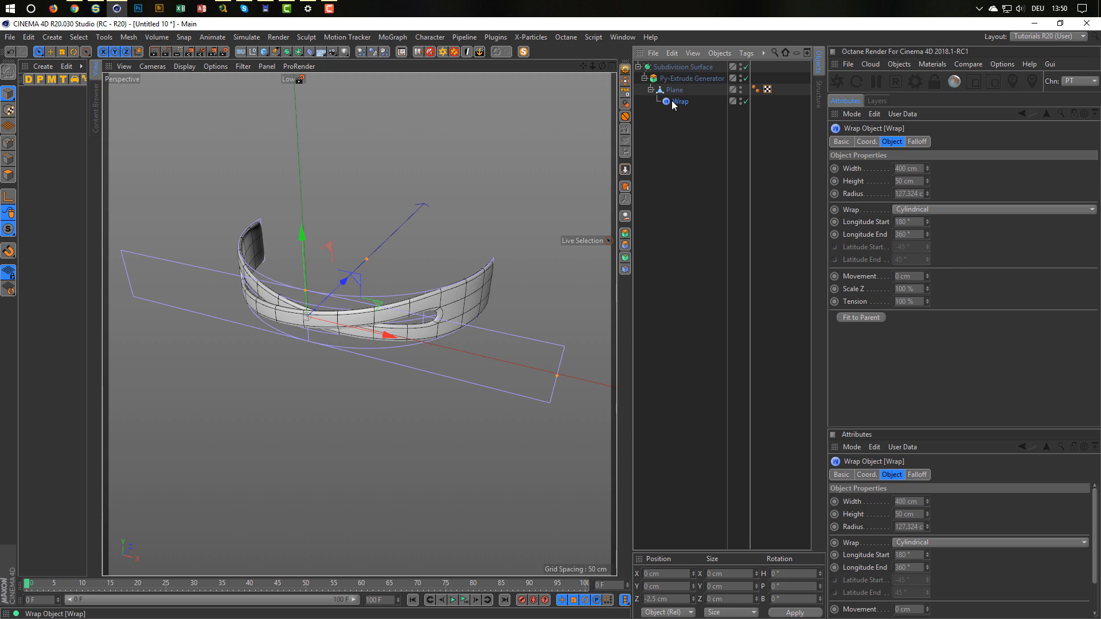
Step: Reduce the Wrap deformer's width to 230 cm so the band closes into an open cuff
{"action": "left_click_drag", "start_coordinate": [926, 167], "coordinate": [831, 168]}
{"action": "scroll", "coordinate": [365, 317], "scroll_direction": "up", "scroll_amount": 3}
{"action": "left_click_drag", "start_coordinate": [364, 317], "coordinate": [510, 324], "text": "alt"}
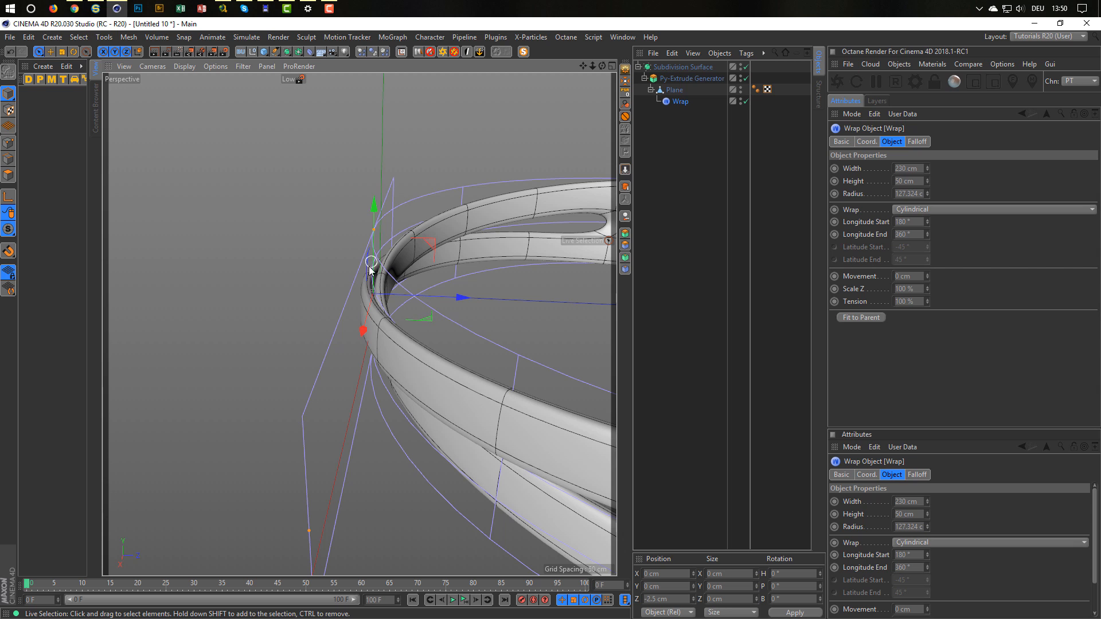
{"action": "left_click_drag", "start_coordinate": [369, 270], "coordinate": [476, 332], "text": "alt"}
{"action": "scroll", "coordinate": [338, 294], "scroll_direction": "down", "scroll_amount": 3}
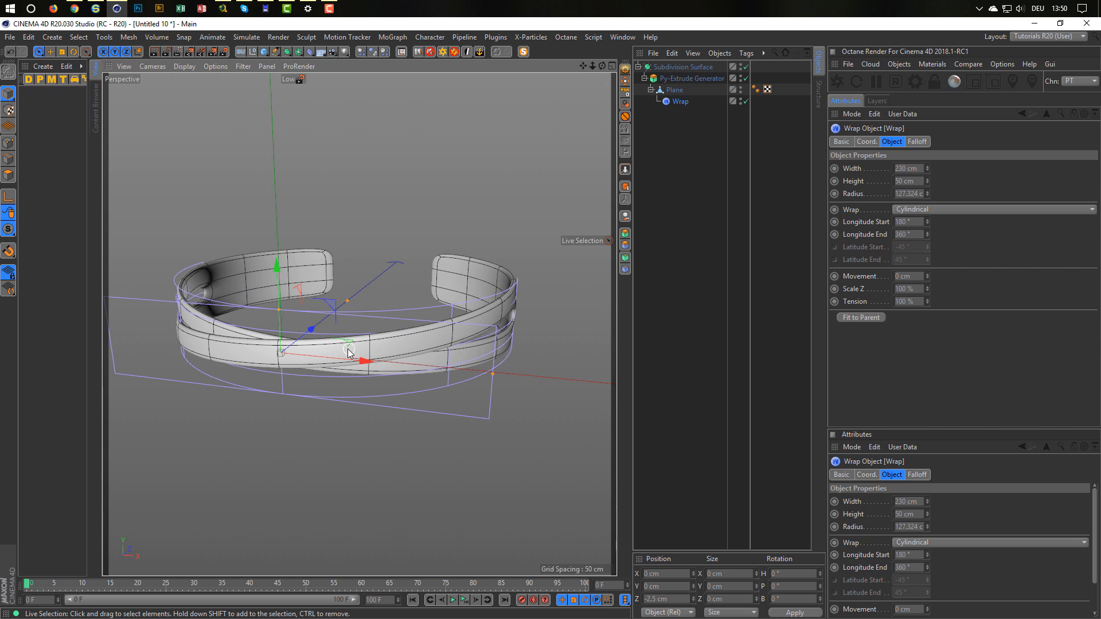
{"action": "left_click_drag", "start_coordinate": [348, 352], "coordinate": [363, 315], "text": "alt"}
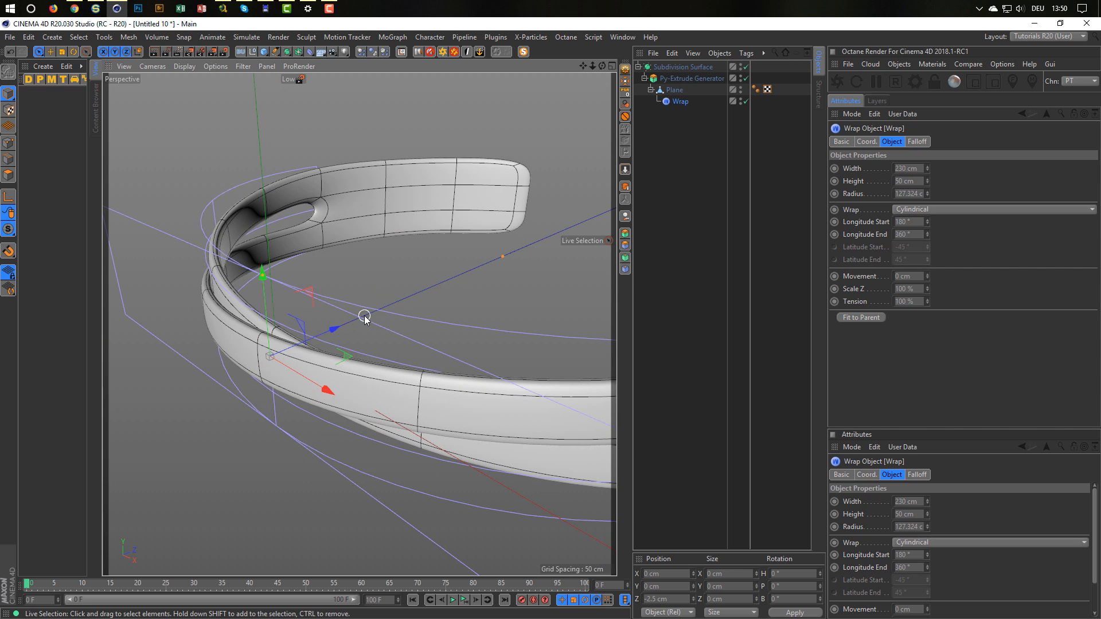
Step: Increase the extrude generator's offset to 7 cm
{"action": "left_click", "coordinate": [690, 78]}
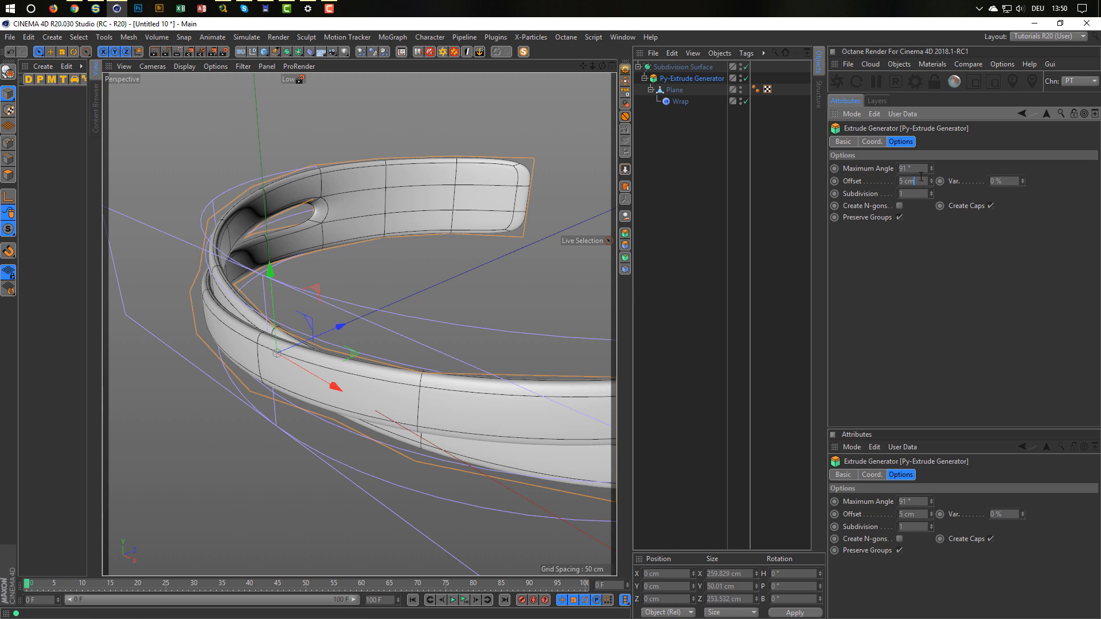
{"action": "type", "text": "7"}
{"action": "key", "text": "Return"}
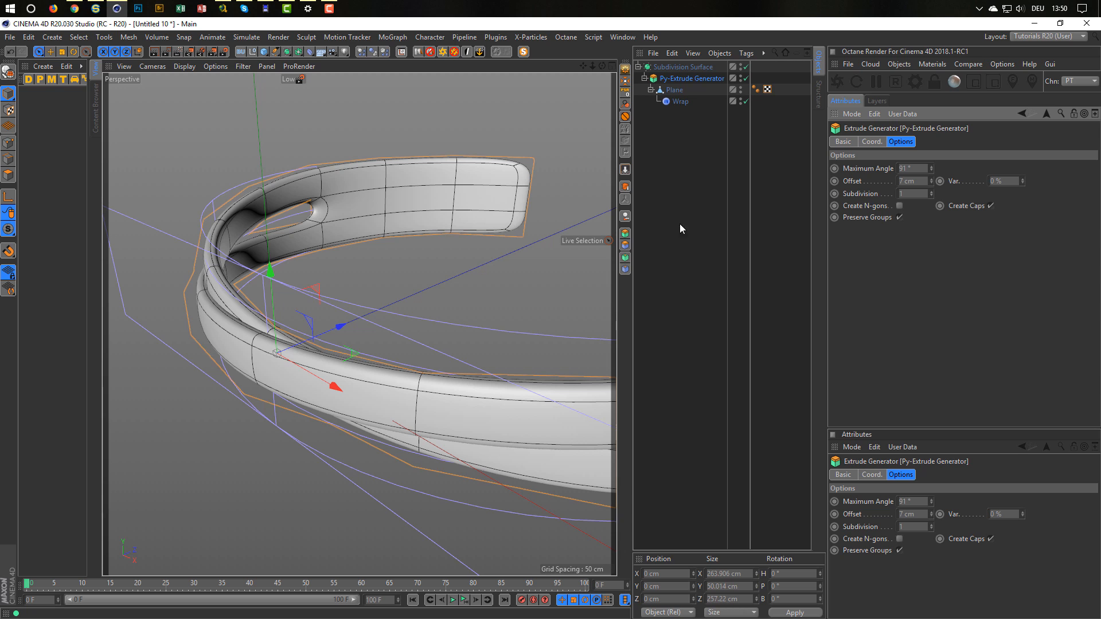
{"action": "scroll", "coordinate": [215, 277], "scroll_direction": "up", "scroll_amount": 3}
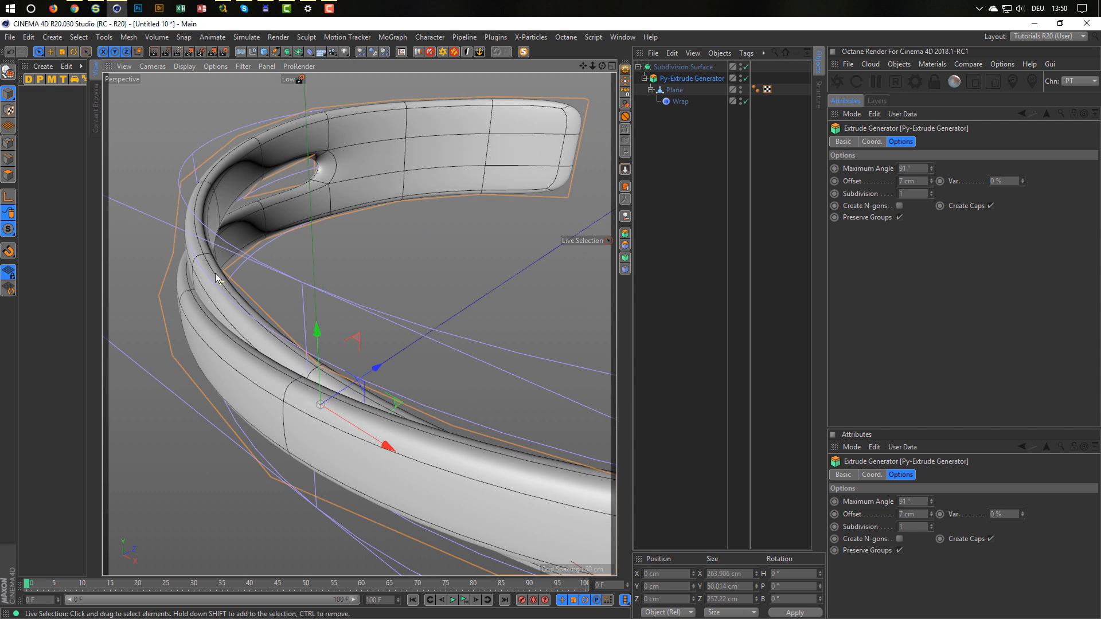
Step: Disable the Wrap deformer, extrude generator and subdivision surface, and put the flat plane into edge editing mode
{"action": "scroll", "coordinate": [215, 277], "scroll_direction": "up", "scroll_amount": 1}
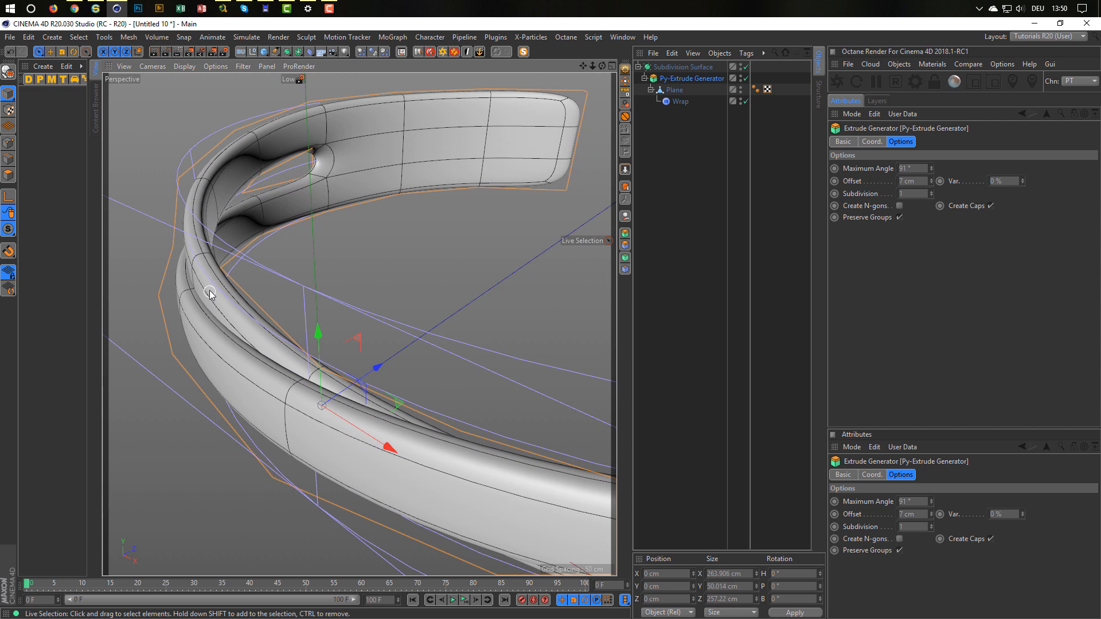
{"action": "left_click", "coordinate": [745, 101]}
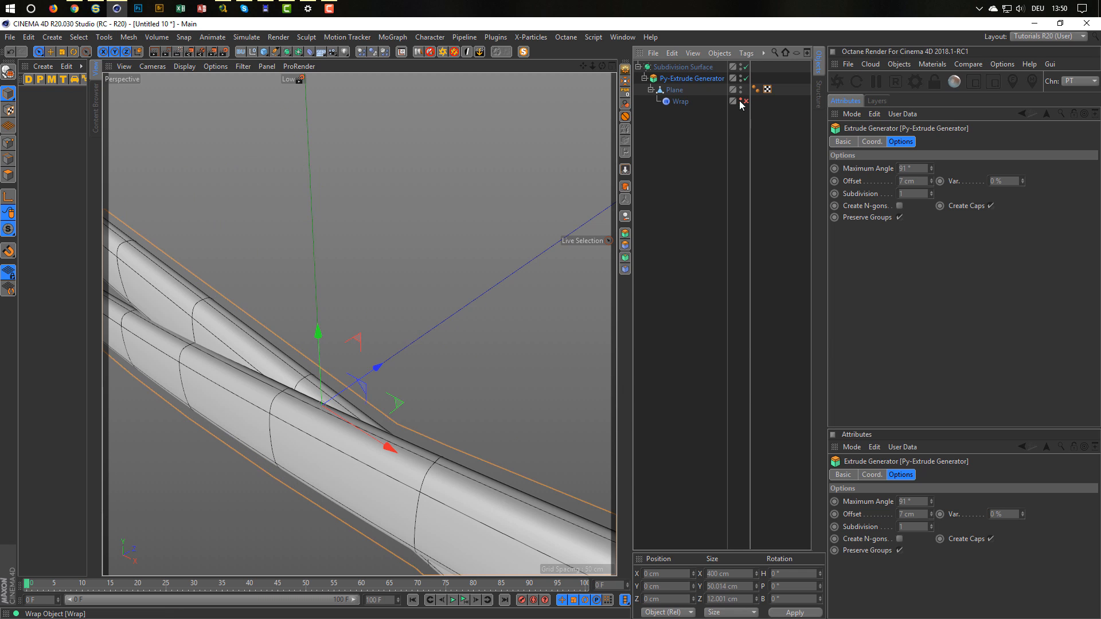
{"action": "left_click_drag", "start_coordinate": [298, 366], "coordinate": [572, 252], "text": "alt"}
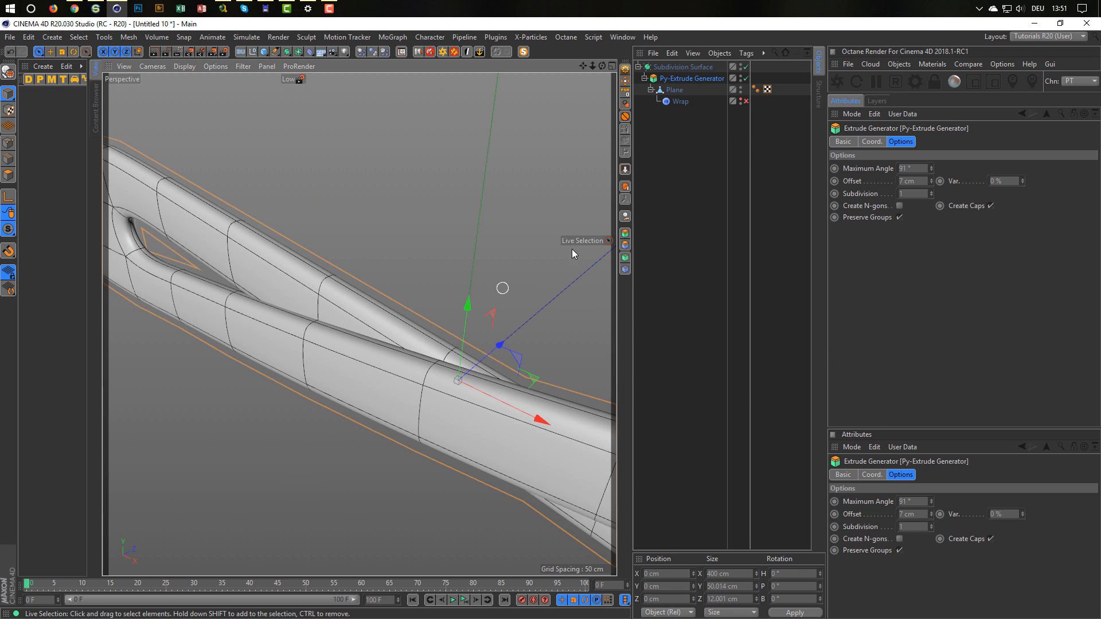
{"action": "left_click", "coordinate": [674, 89]}
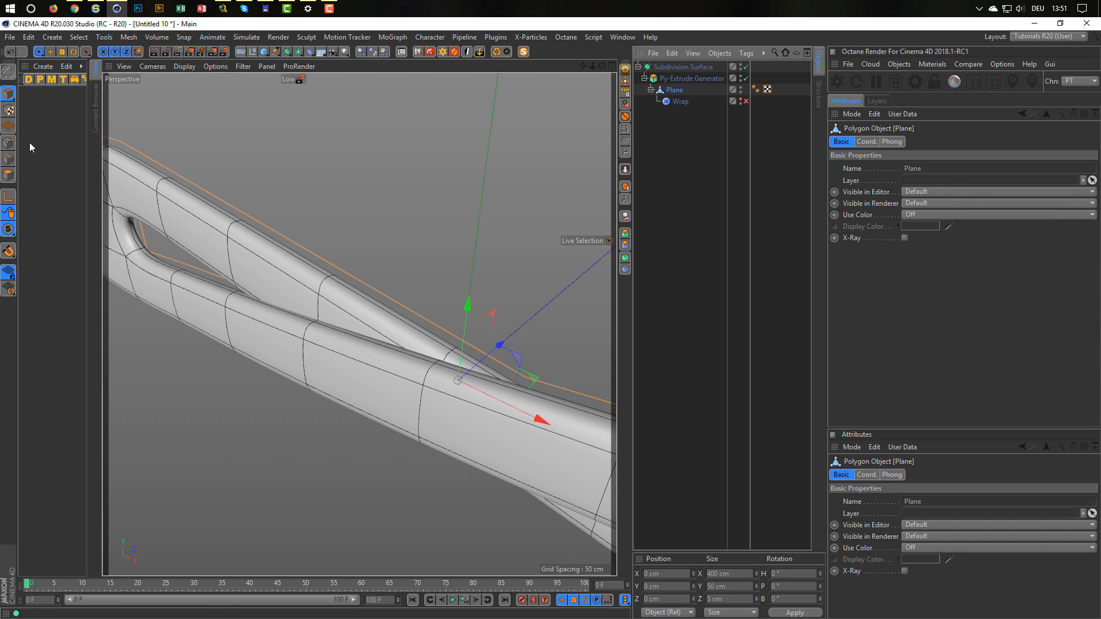
{"action": "left_click", "coordinate": [11, 159]}
{"action": "left_click_drag", "start_coordinate": [312, 321], "coordinate": [500, 190], "text": "alt"}
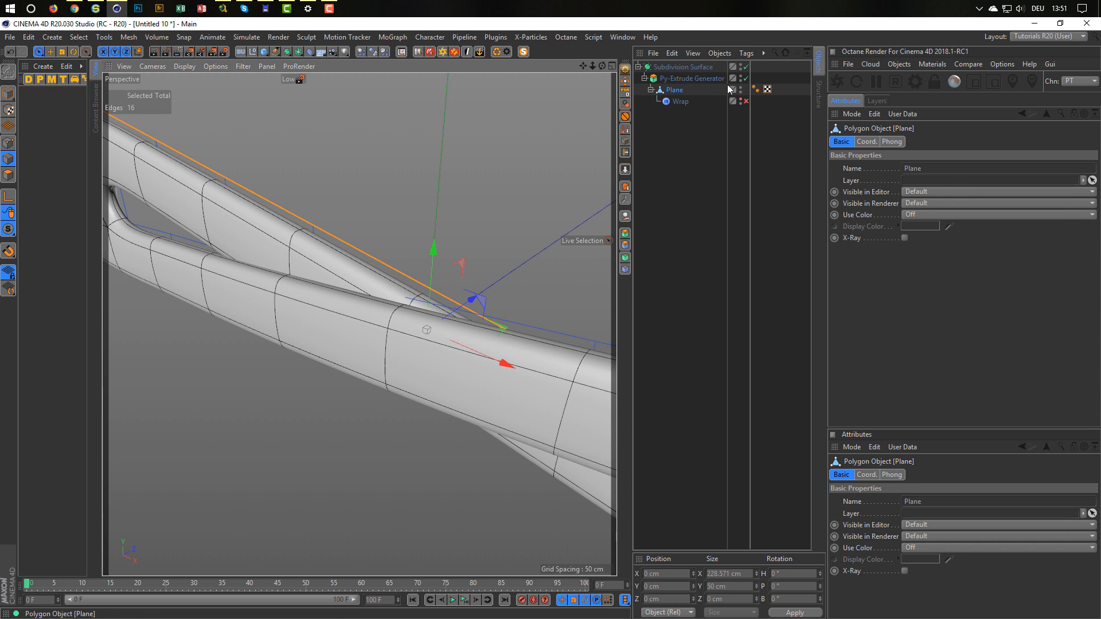
{"action": "left_click", "coordinate": [746, 78]}
{"action": "left_click", "coordinate": [746, 66]}
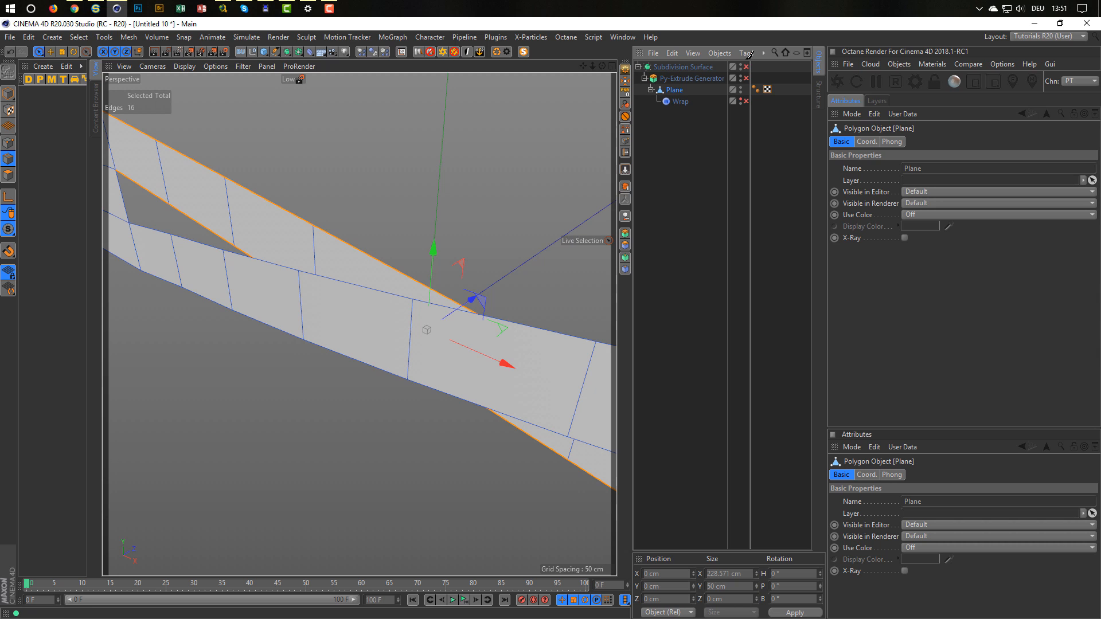
Step: Select the middle edge of the front band at the crossing and activate the Move tool
{"action": "left_click", "coordinate": [323, 263]}
{"action": "left_click_drag", "start_coordinate": [323, 263], "coordinate": [528, 300], "text": "alt"}
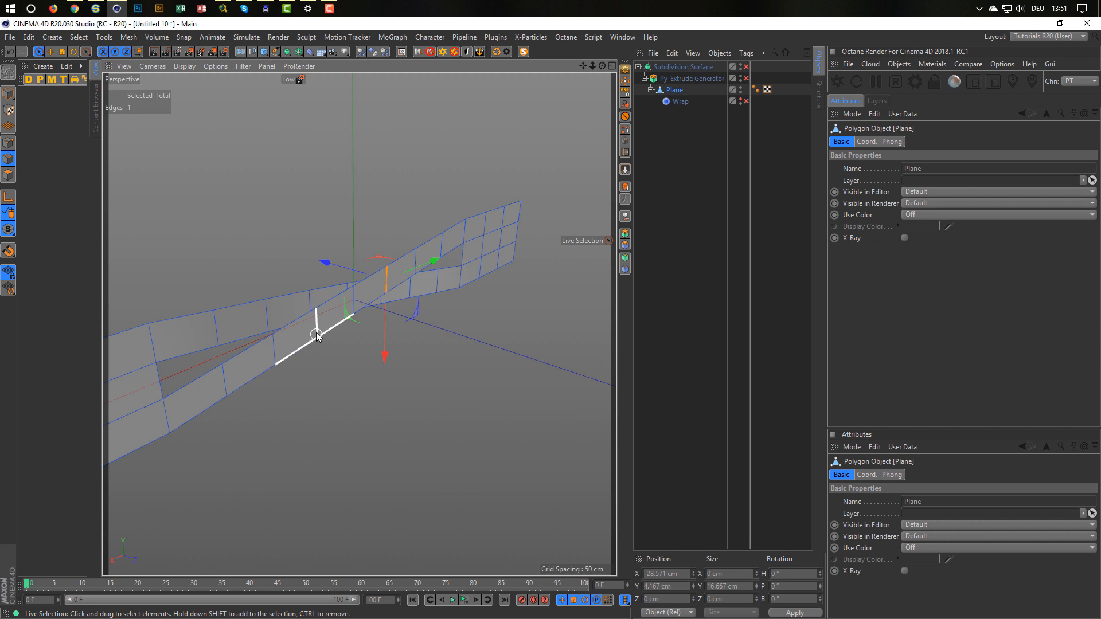
{"action": "left_click_drag", "start_coordinate": [276, 318], "coordinate": [335, 265], "text": "alt"}
{"action": "left_click", "coordinate": [302, 296]}
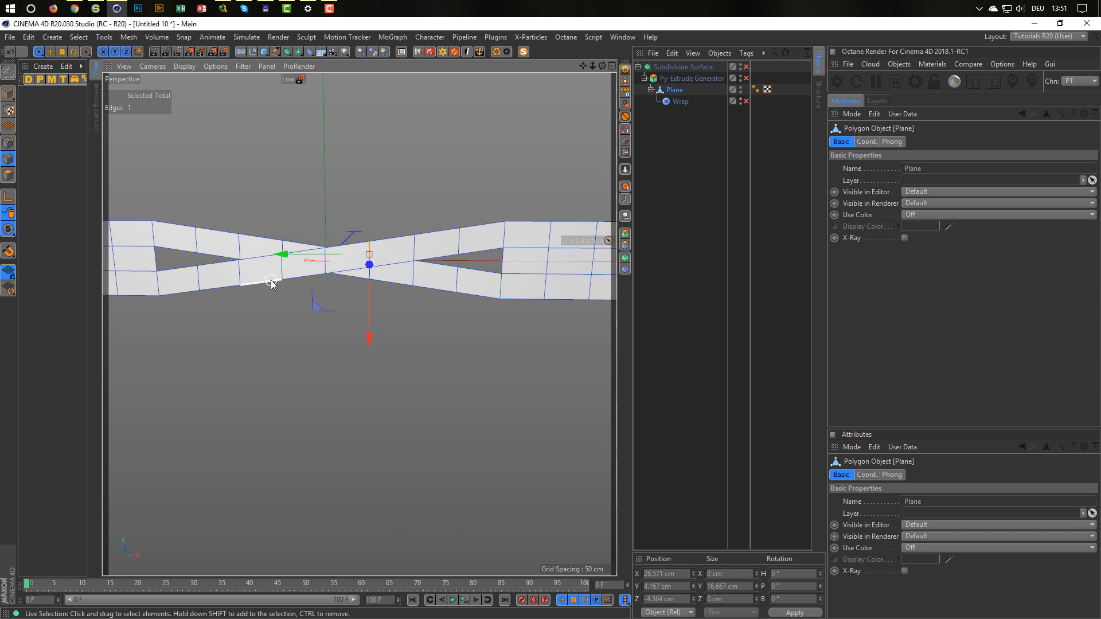
{"action": "left_click", "coordinate": [324, 264]}
{"action": "left_click_drag", "start_coordinate": [321, 270], "coordinate": [388, 241], "text": "alt"}
{"action": "key", "text": "e"}
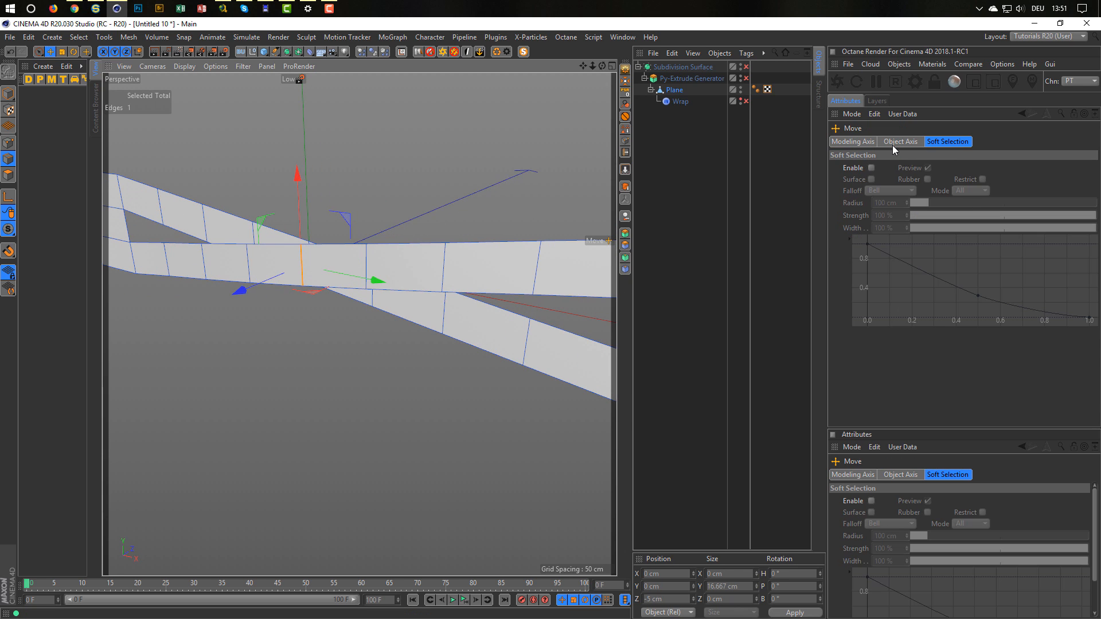
{"action": "left_click", "coordinate": [870, 167]}
{"action": "left_click_drag", "start_coordinate": [420, 269], "coordinate": [460, 246], "text": "alt"}
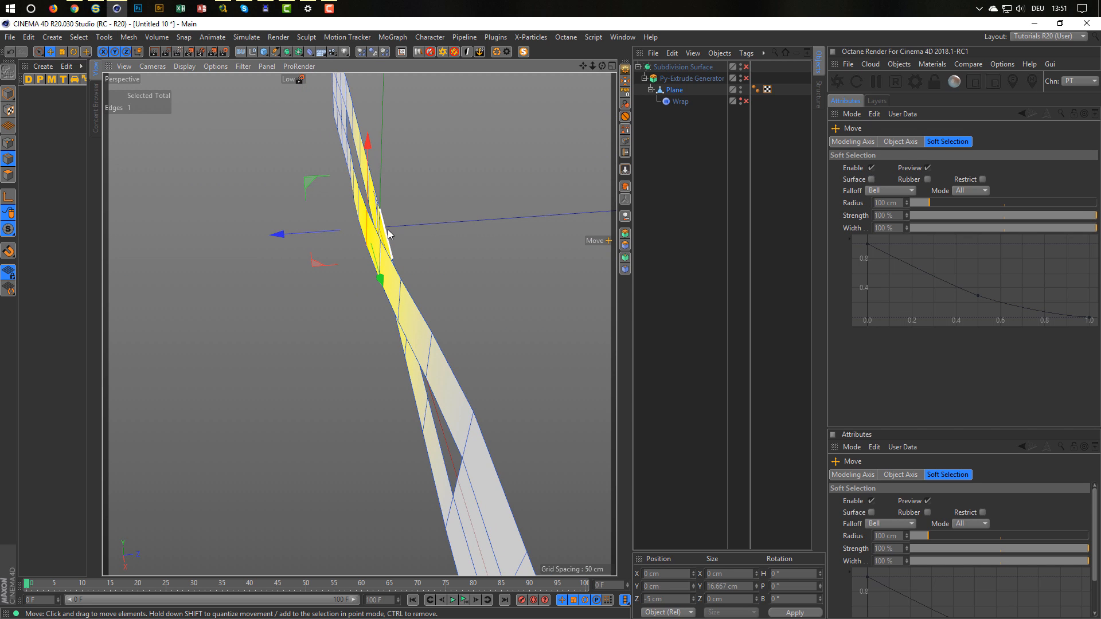
{"action": "left_click_drag", "start_coordinate": [390, 236], "coordinate": [259, 268], "text": "alt"}
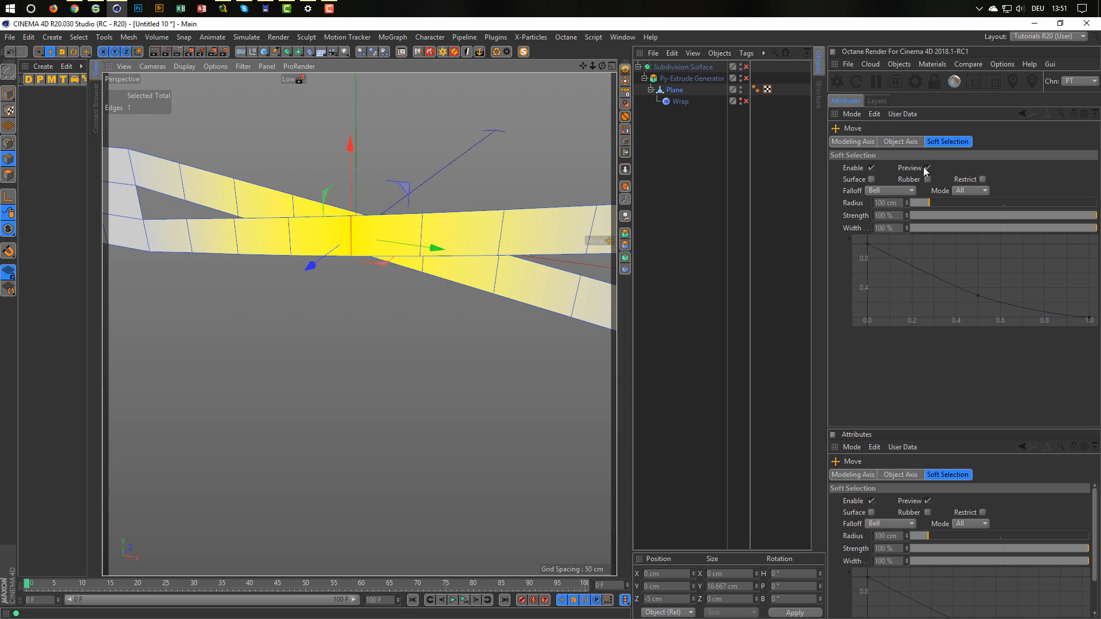
{"action": "left_click", "coordinate": [872, 167]}
Step: Re-enable both generators and show the bands in the top view with Gouraud Shading (Lines)
{"action": "middle_click", "coordinate": [428, 315]}
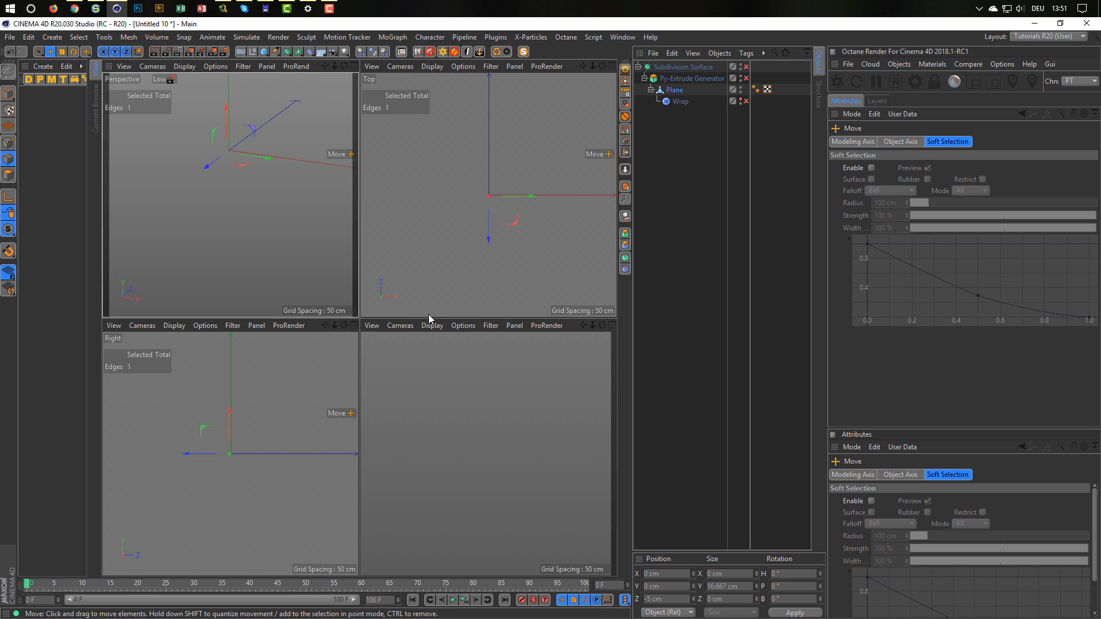
{"action": "middle_click", "coordinate": [473, 289]}
{"action": "scroll", "coordinate": [371, 326], "scroll_direction": "up", "scroll_amount": 5}
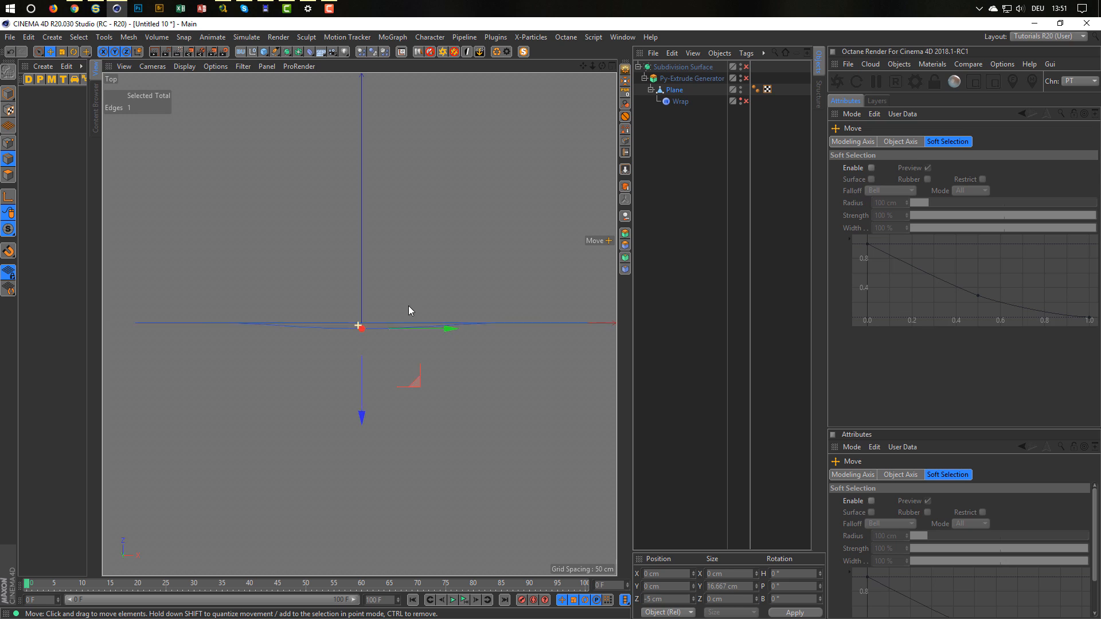
{"action": "left_click", "coordinate": [746, 66]}
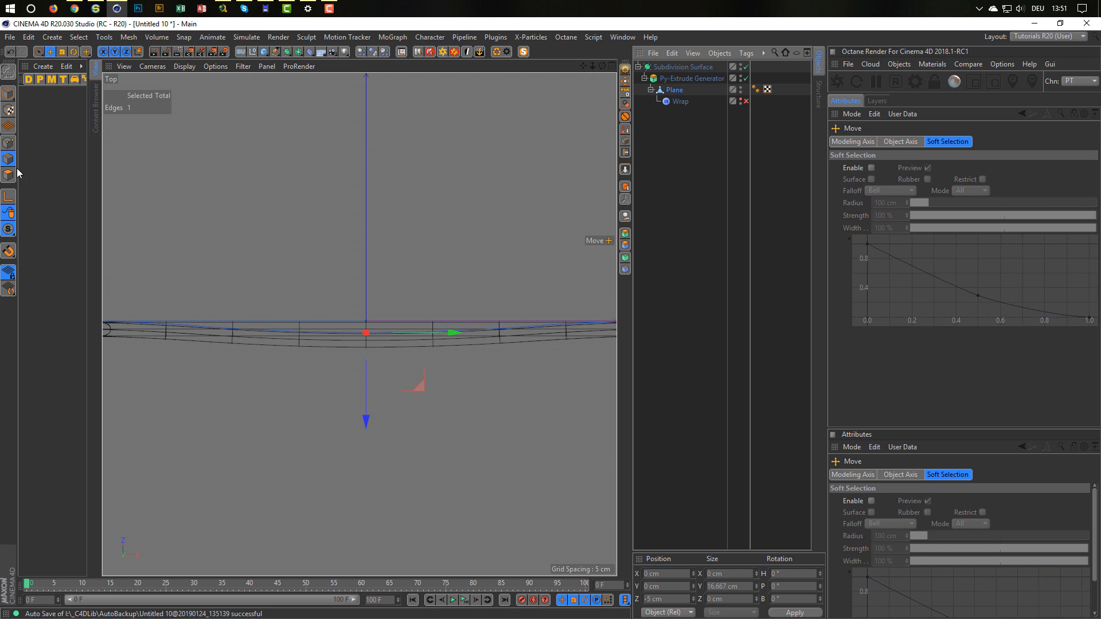
{"action": "scroll", "coordinate": [384, 359], "scroll_direction": "up", "scroll_amount": 3}
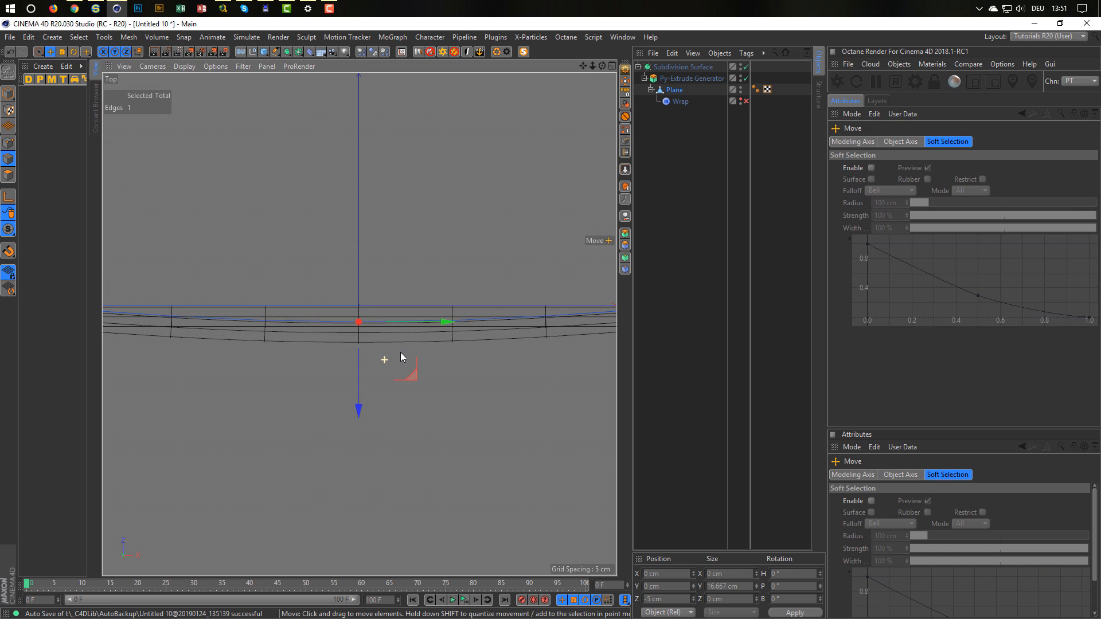
{"action": "left_click", "coordinate": [184, 67]}
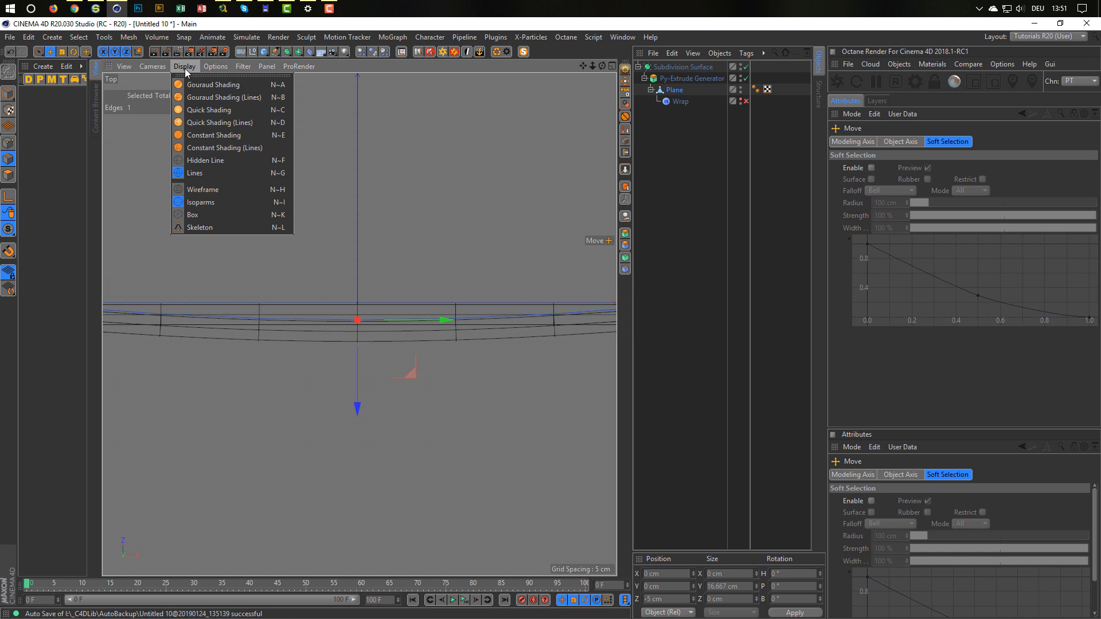
{"action": "left_click", "coordinate": [218, 98]}
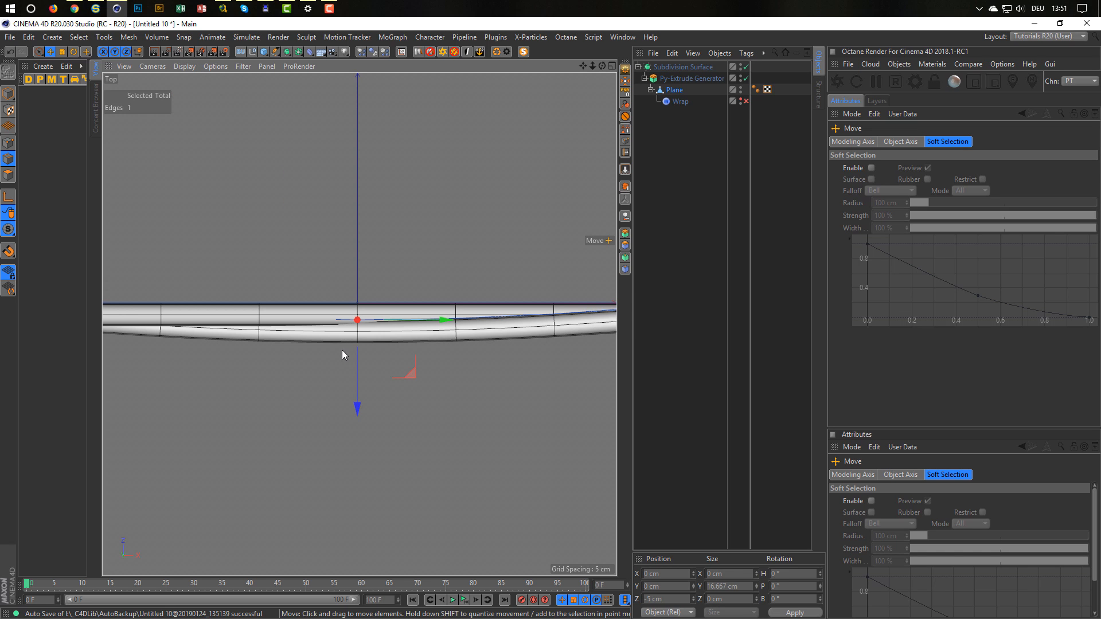
Step: Move the front band's middle edge outward along Z to about -6.8 cm and return to the perspective view
{"action": "scroll", "coordinate": [352, 341], "scroll_direction": "up", "scroll_amount": 2}
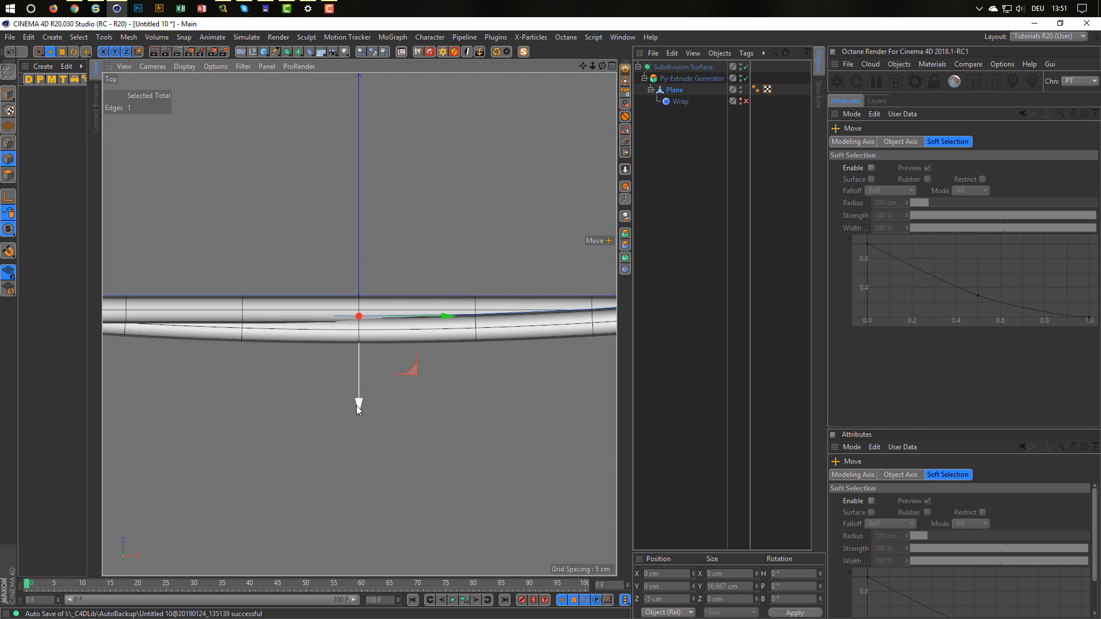
{"action": "left_click_drag", "start_coordinate": [359, 407], "coordinate": [358, 414]}
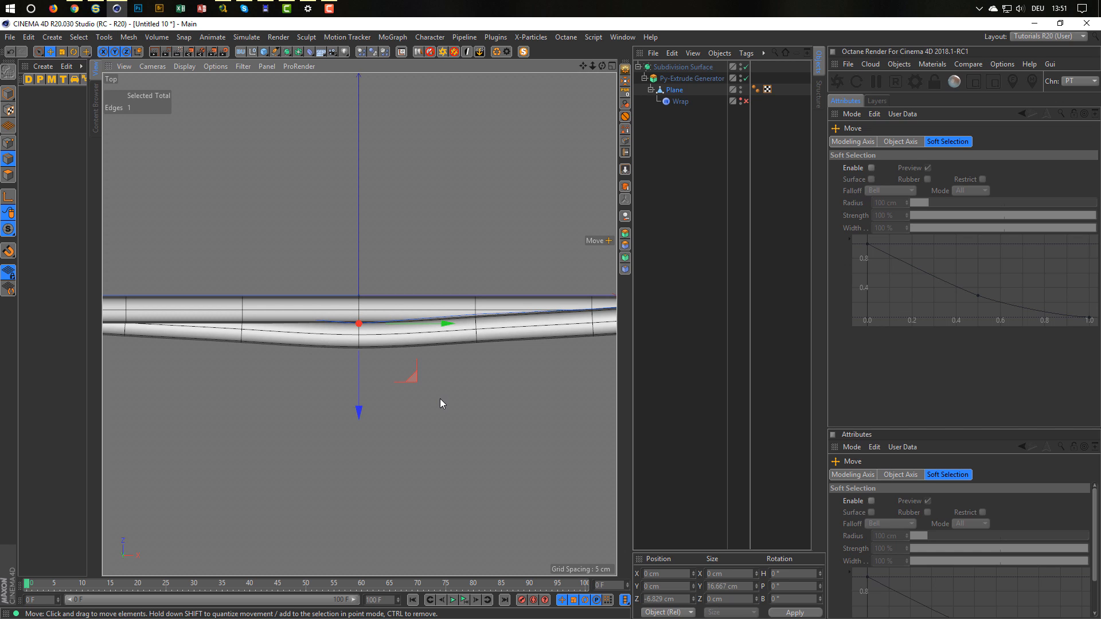
{"action": "middle_click", "coordinate": [441, 399]}
{"action": "middle_click", "coordinate": [301, 274]}
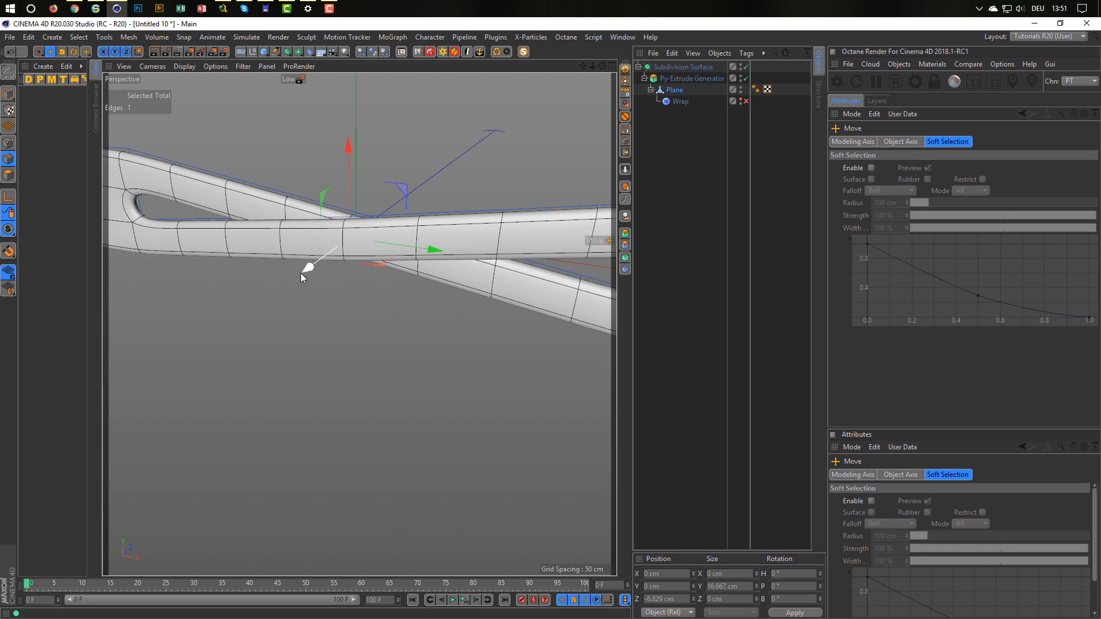
Step: Disable both generators and move the two edges flanking the front band's middle edge outward to about -5.5 cm in Z
{"action": "left_click", "coordinate": [745, 78]}
{"action": "left_click", "coordinate": [746, 67]}
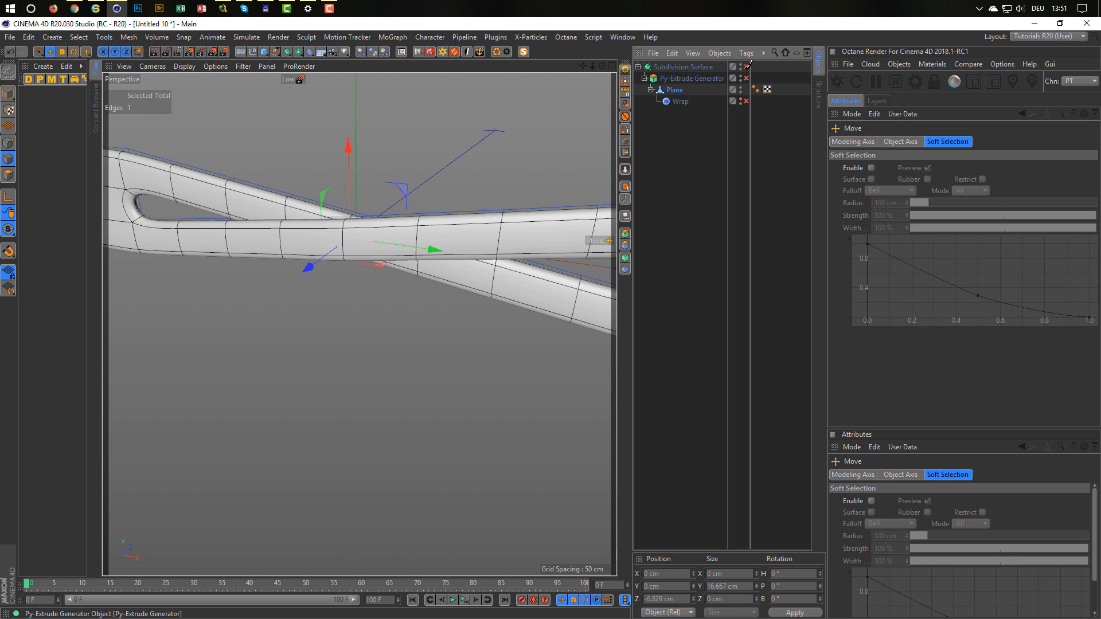
{"action": "key", "text": "9"}
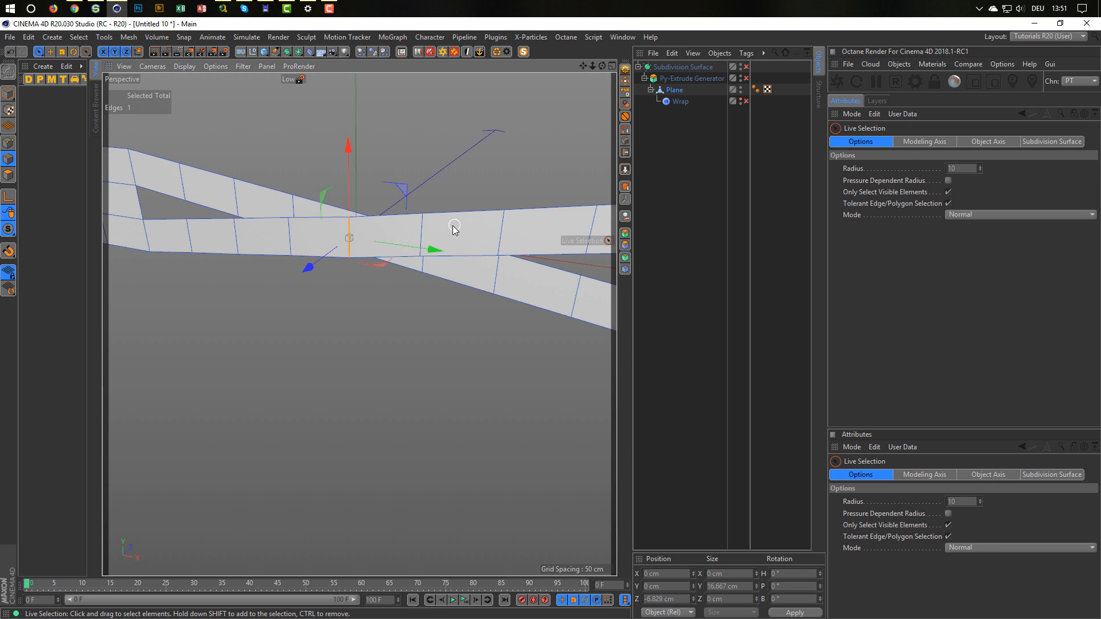
{"action": "left_click", "coordinate": [425, 233]}
{"action": "left_click", "coordinate": [289, 237], "text": "shift"}
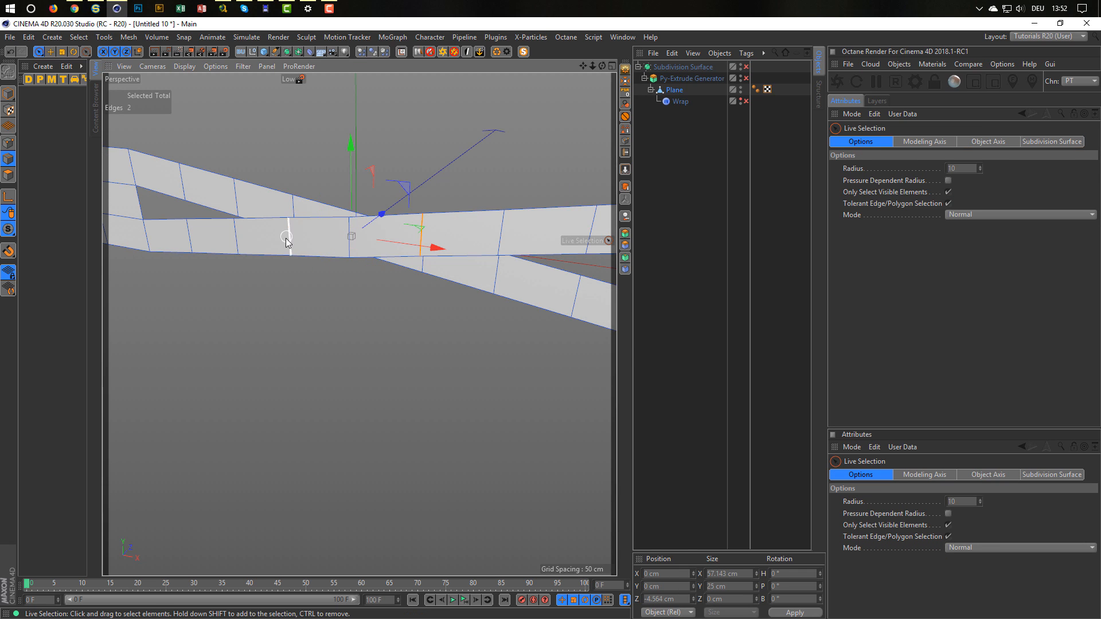
{"action": "middle_click", "coordinate": [304, 270]}
{"action": "middle_click", "coordinate": [413, 263]}
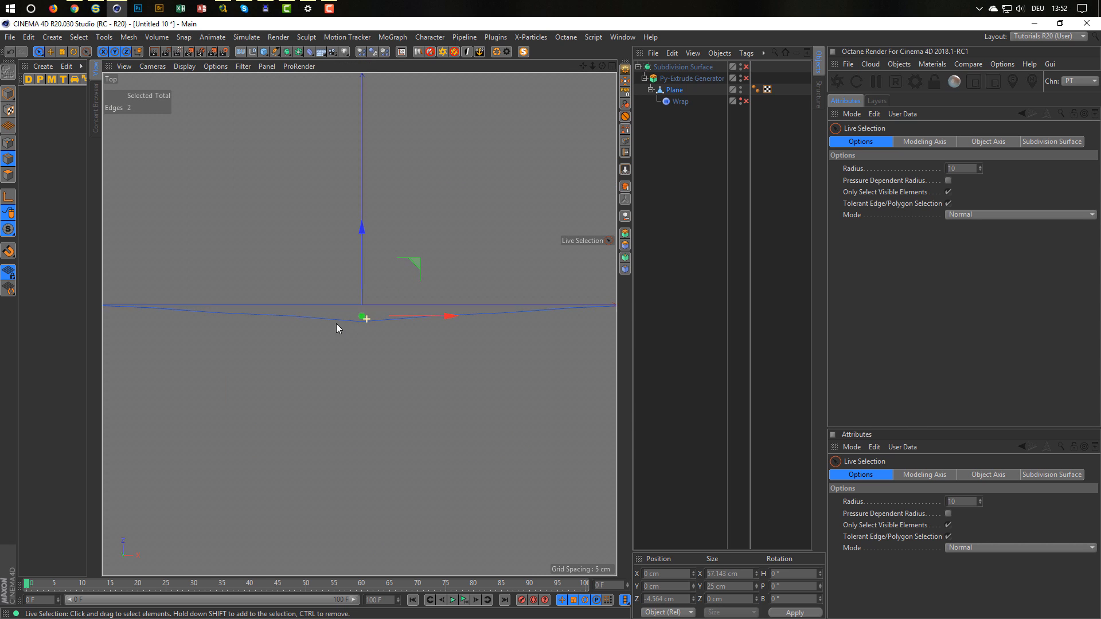
{"action": "left_click_drag", "start_coordinate": [363, 234], "coordinate": [363, 236]}
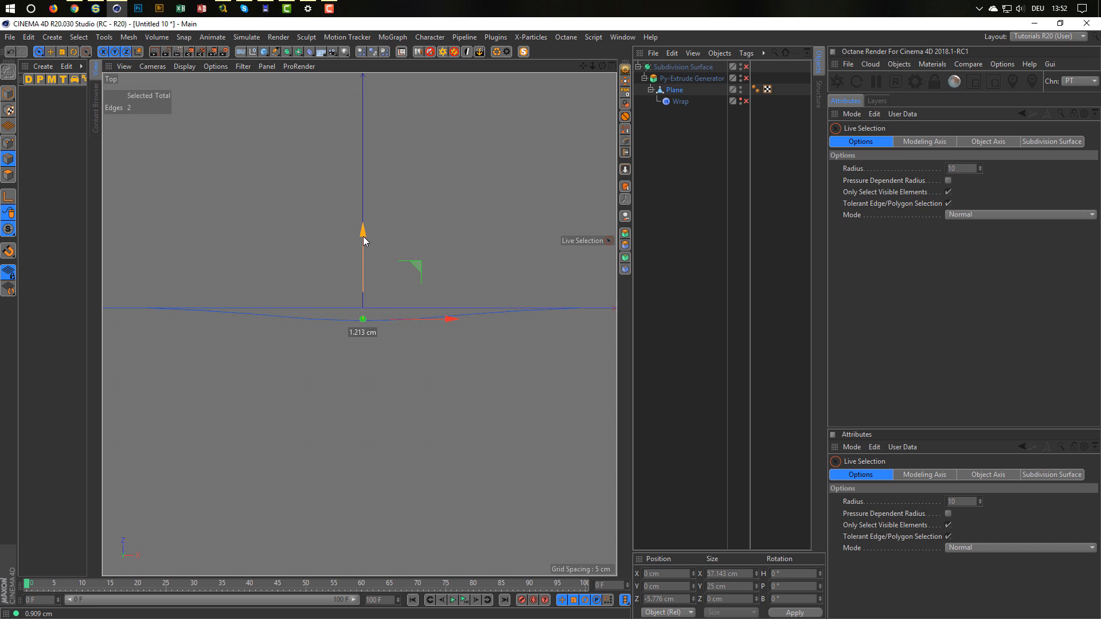
{"action": "left_click_drag", "start_coordinate": [363, 236], "coordinate": [363, 235]}
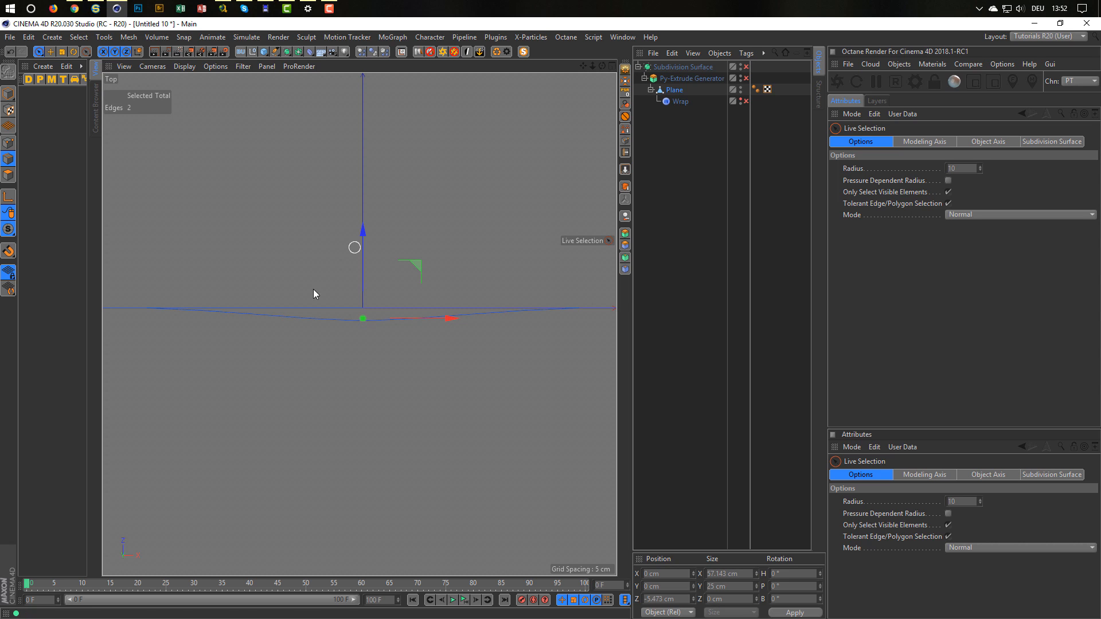
Step: Move the next pair of edges out from the crossing on the front band to about -3.6 cm in Z
{"action": "middle_click", "coordinate": [290, 322]}
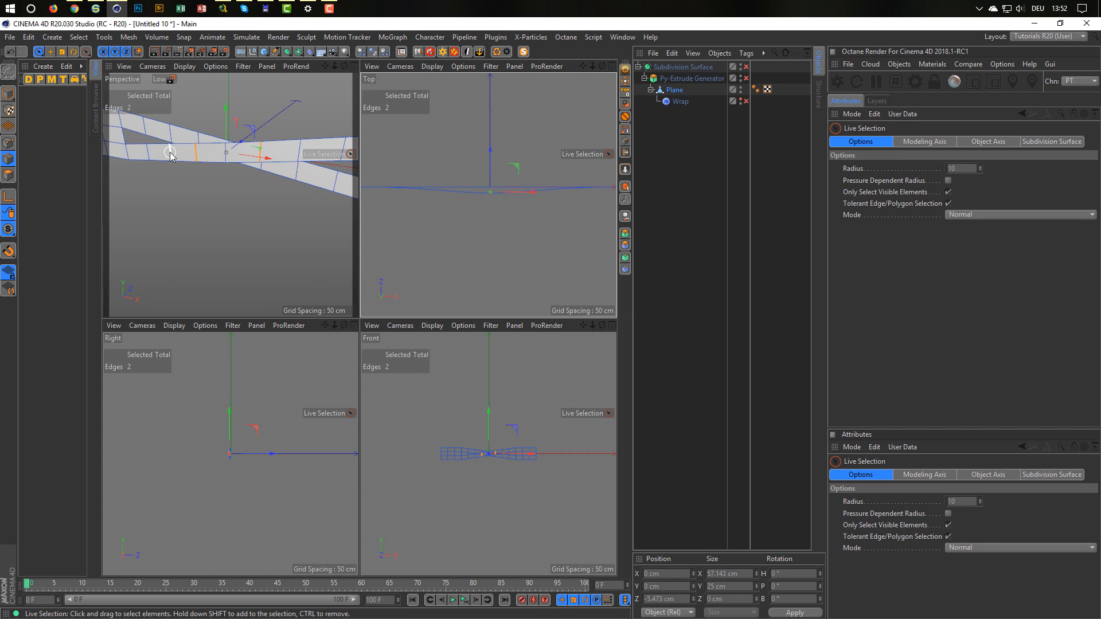
{"action": "middle_click", "coordinate": [443, 247]}
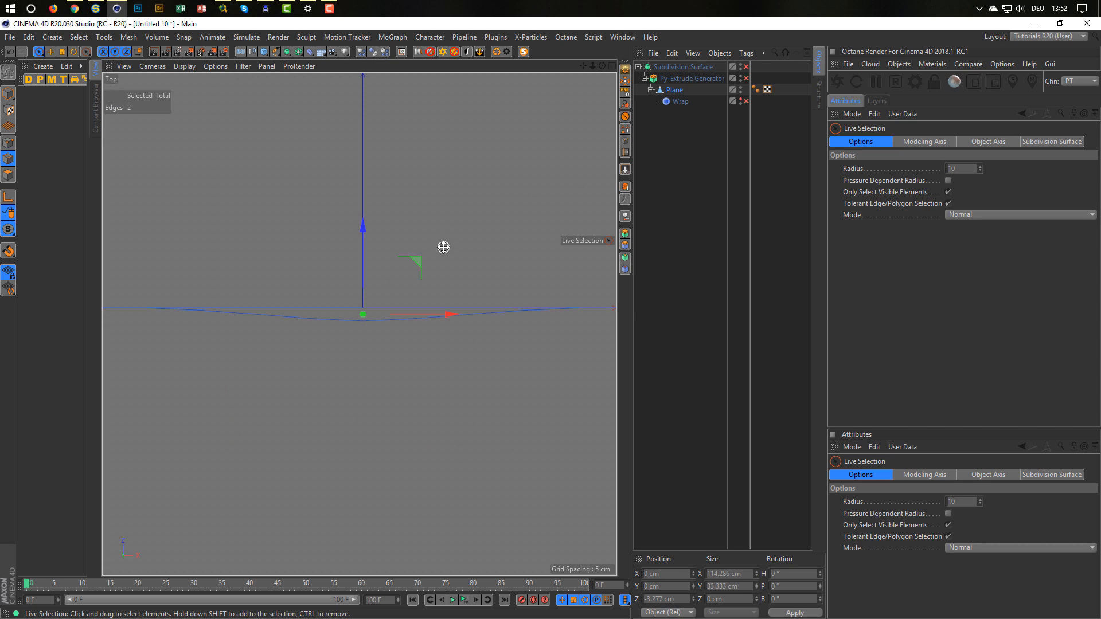
{"action": "left_click_drag", "start_coordinate": [362, 224], "coordinate": [362, 225]}
{"action": "middle_click", "coordinate": [363, 225]}
{"action": "middle_click", "coordinate": [302, 243]}
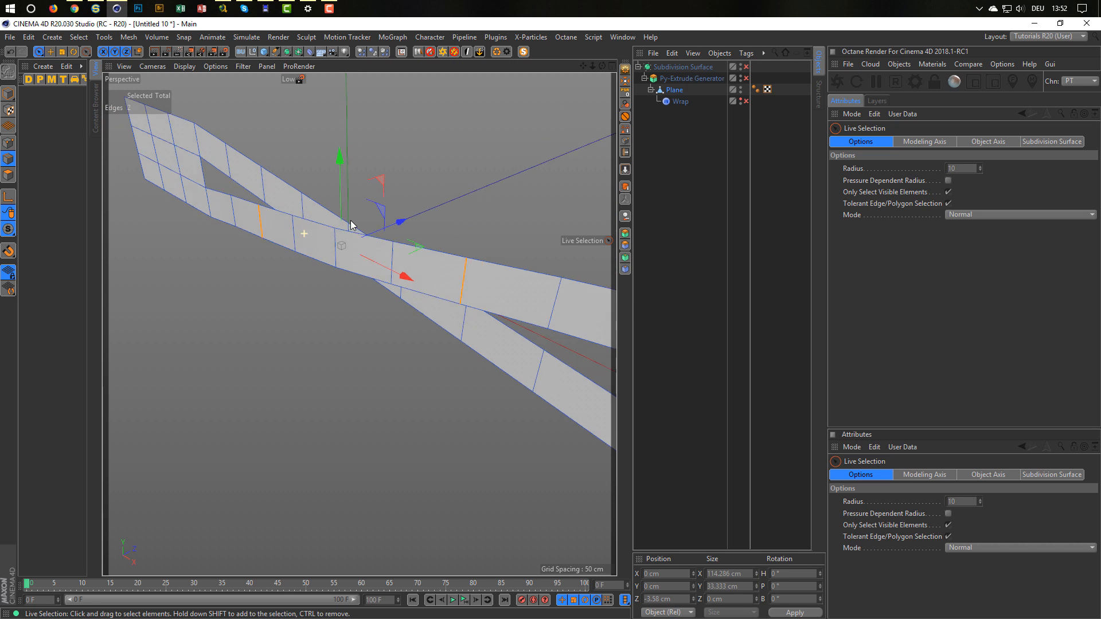
Step: Clear the edge selection, re-enable the extrude generator and subdivision surface, and check the clearance between the bands at the crossing
{"action": "left_click", "coordinate": [483, 214]}
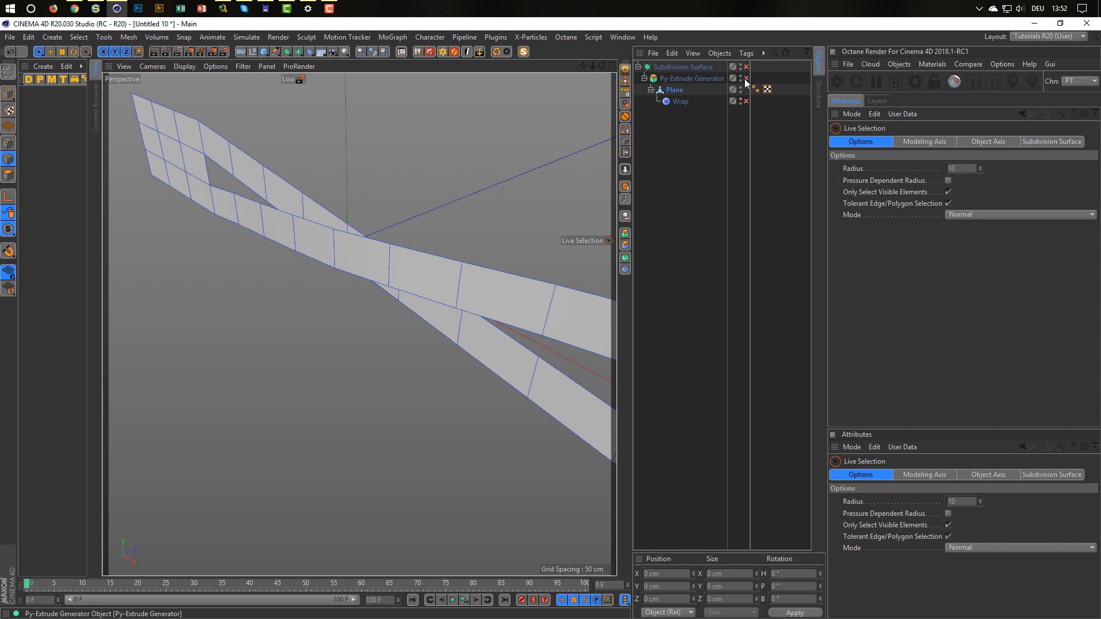
{"action": "left_click_drag", "start_coordinate": [746, 77], "coordinate": [745, 67]}
{"action": "scroll", "coordinate": [344, 248], "scroll_direction": "up", "scroll_amount": 5}
{"action": "left_click_drag", "start_coordinate": [384, 247], "coordinate": [307, 244], "text": "alt"}
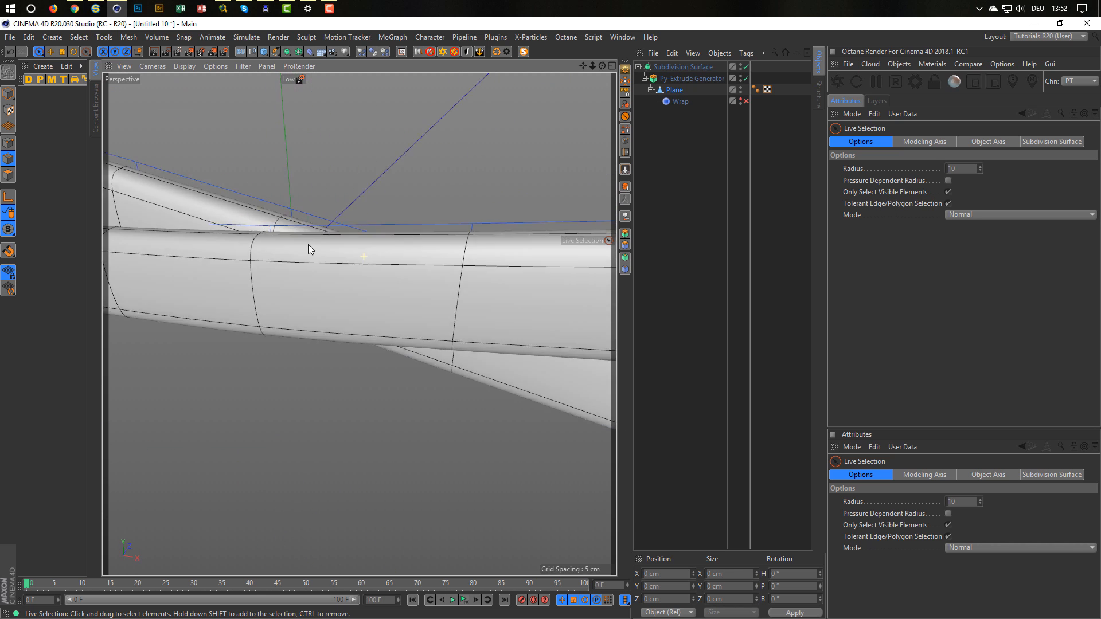
{"action": "scroll", "coordinate": [304, 252], "scroll_direction": "down", "scroll_amount": 10}
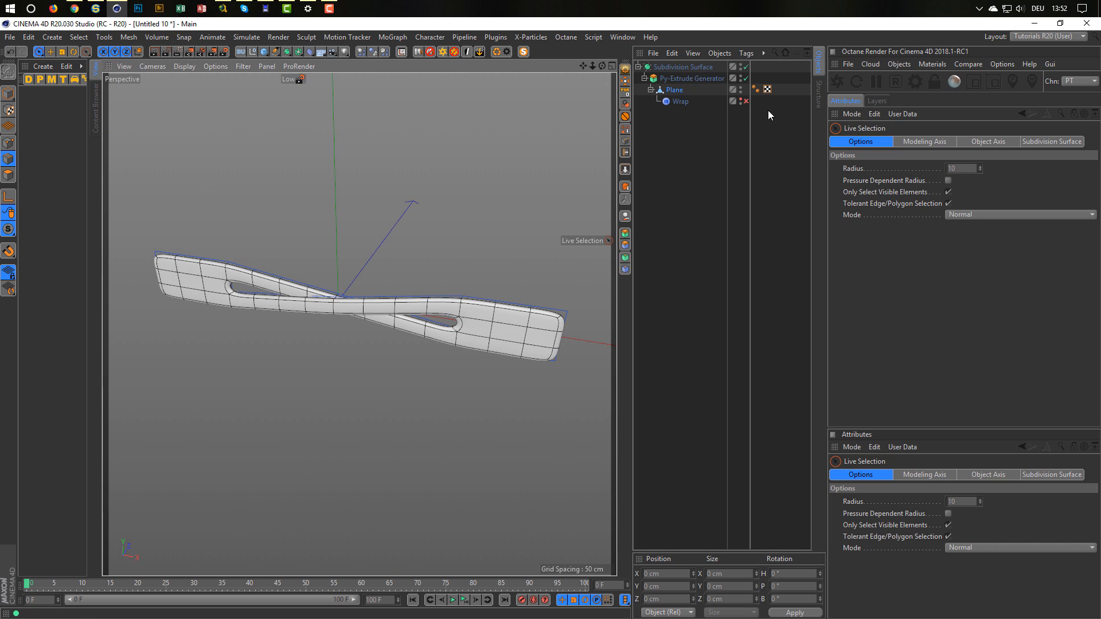
Step: Re-enable the Wrap deformer and check the curved cuff's crossing from the front
{"action": "left_click", "coordinate": [745, 101]}
{"action": "left_click_drag", "start_coordinate": [443, 258], "coordinate": [395, 304], "text": "alt"}
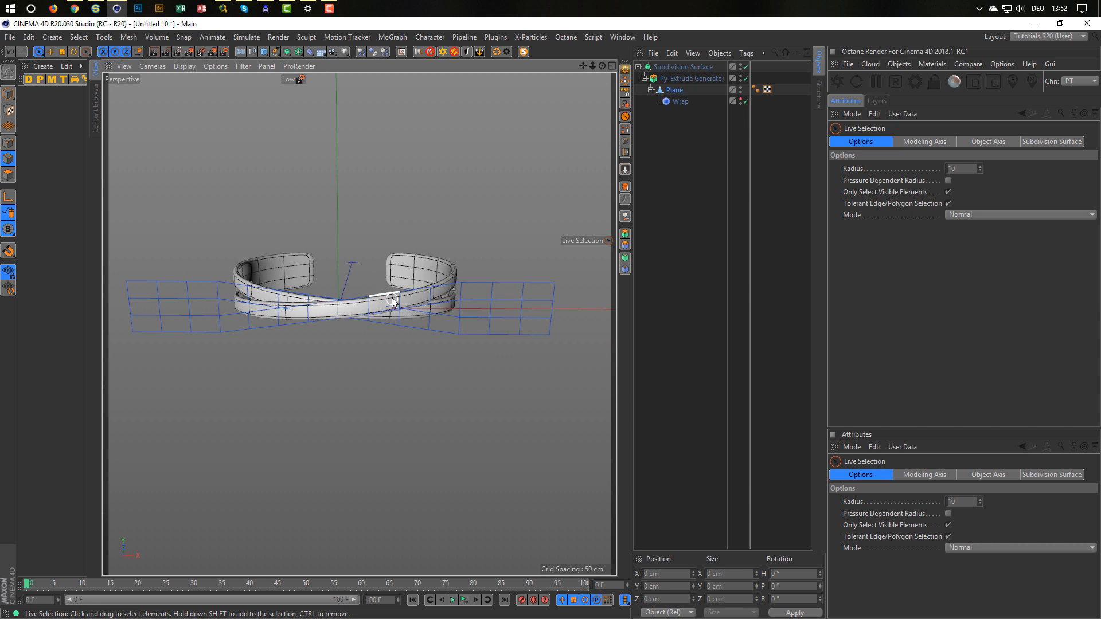
{"action": "scroll", "coordinate": [410, 305], "scroll_direction": "up", "scroll_amount": 3}
{"action": "left_click_drag", "start_coordinate": [425, 308], "coordinate": [418, 313], "text": "alt"}
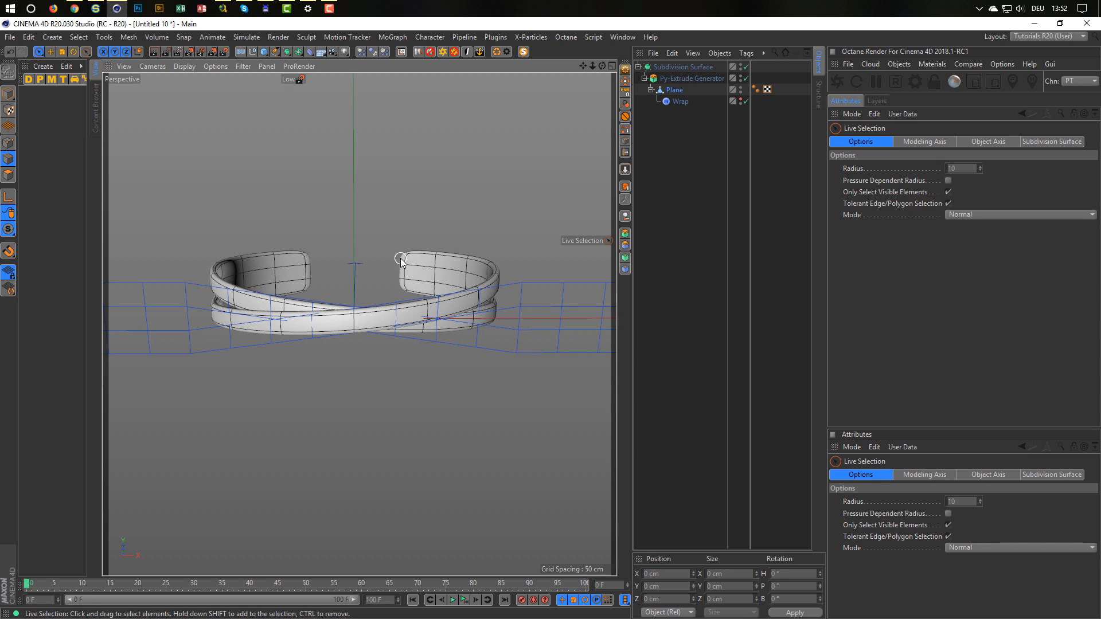
{"action": "left_click_drag", "start_coordinate": [403, 276], "coordinate": [359, 273], "text": "alt"}
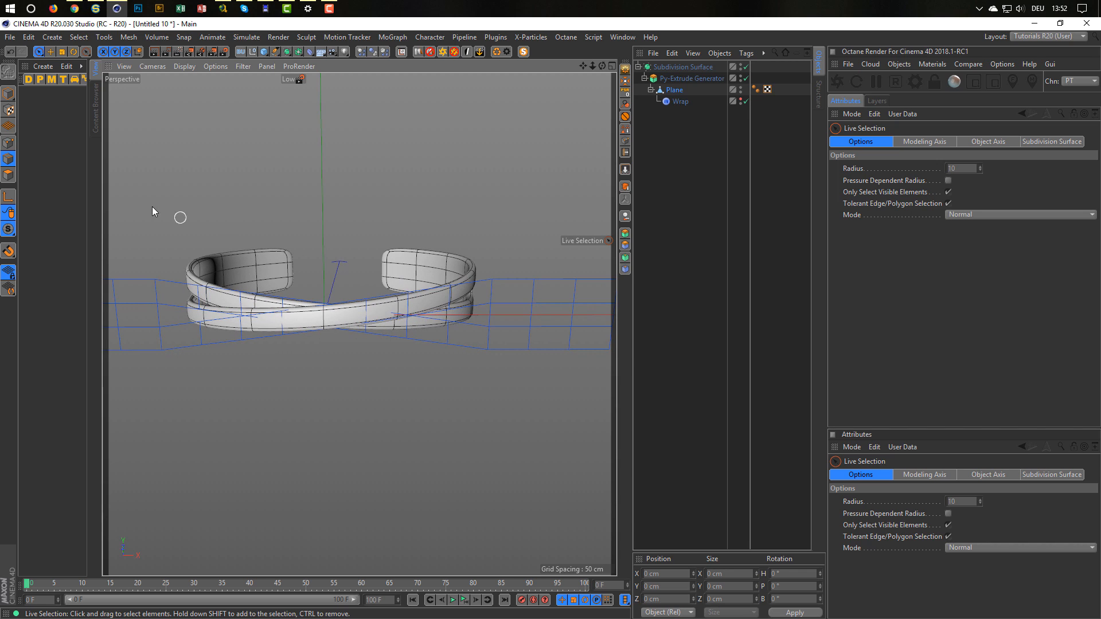
Step: Select the Plane's four outer corner points and scale them inward along X to about 380 cm to round the ends
{"action": "left_click", "coordinate": [8, 143]}
{"action": "left_click_drag", "start_coordinate": [350, 272], "coordinate": [331, 274], "text": "alt"}
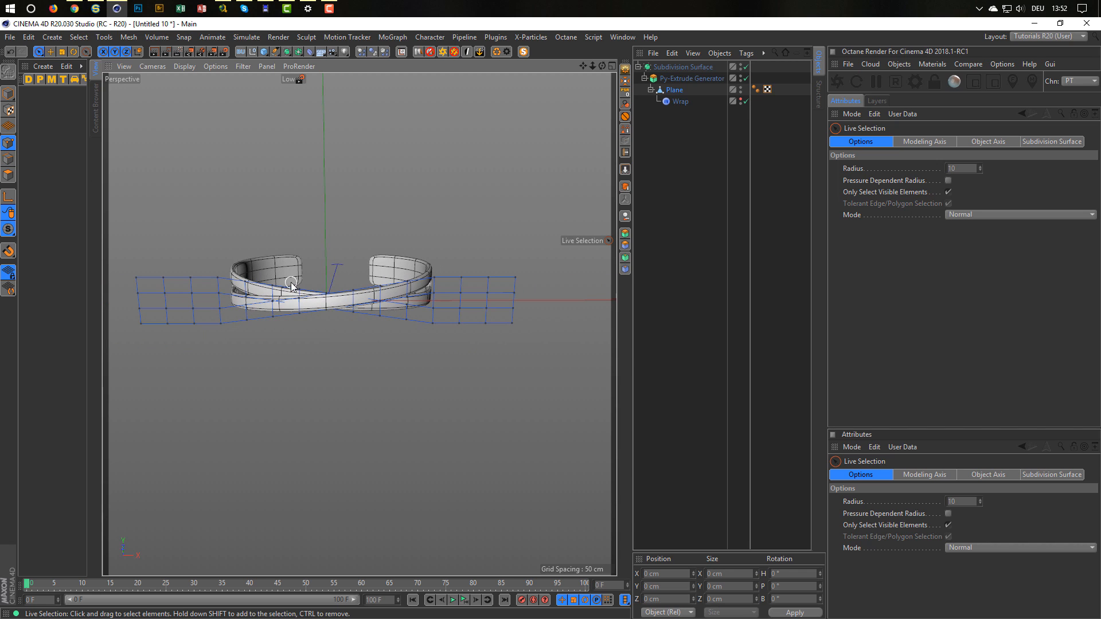
{"action": "left_click", "coordinate": [679, 90]}
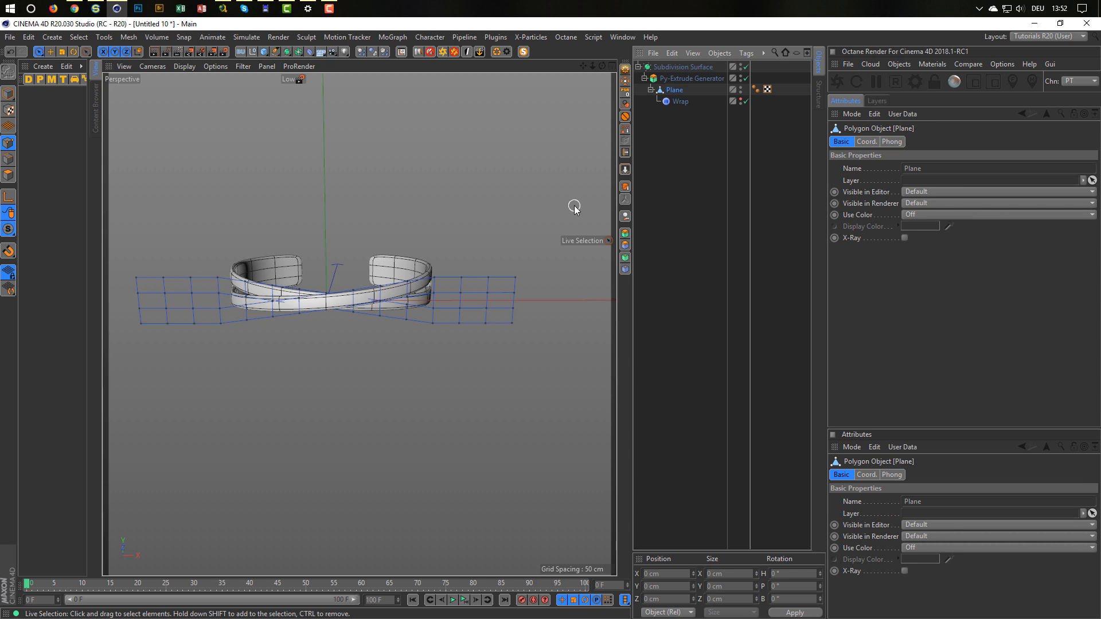
{"action": "left_click", "coordinate": [515, 278]}
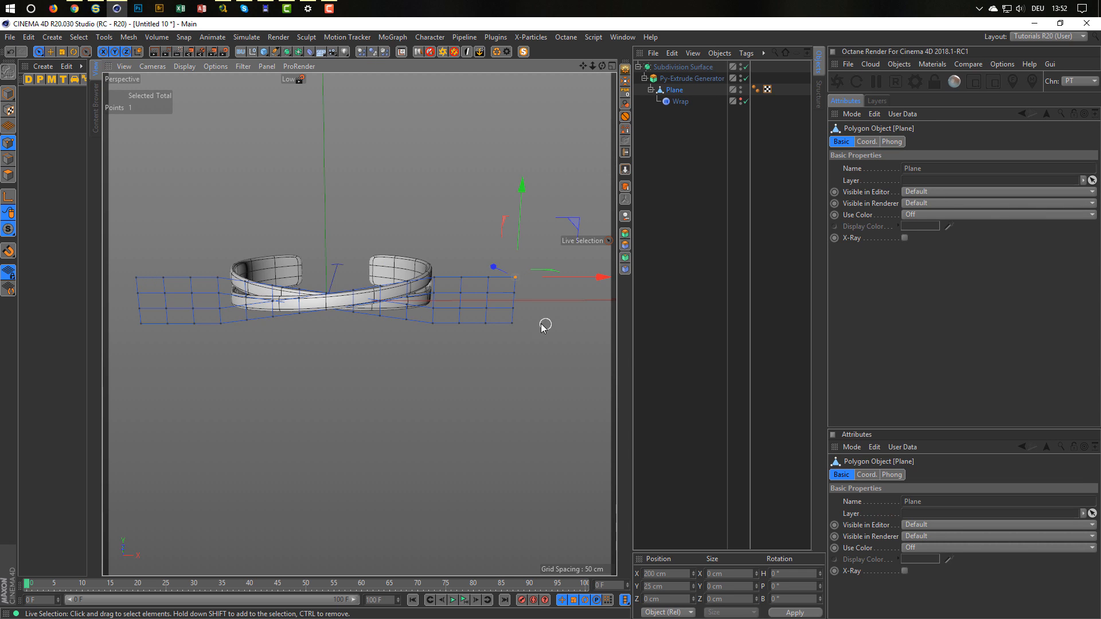
{"action": "left_click", "coordinate": [511, 324], "text": "shift"}
{"action": "left_click", "coordinate": [136, 277], "text": "shift"}
{"action": "left_click", "coordinate": [140, 324], "text": "shift"}
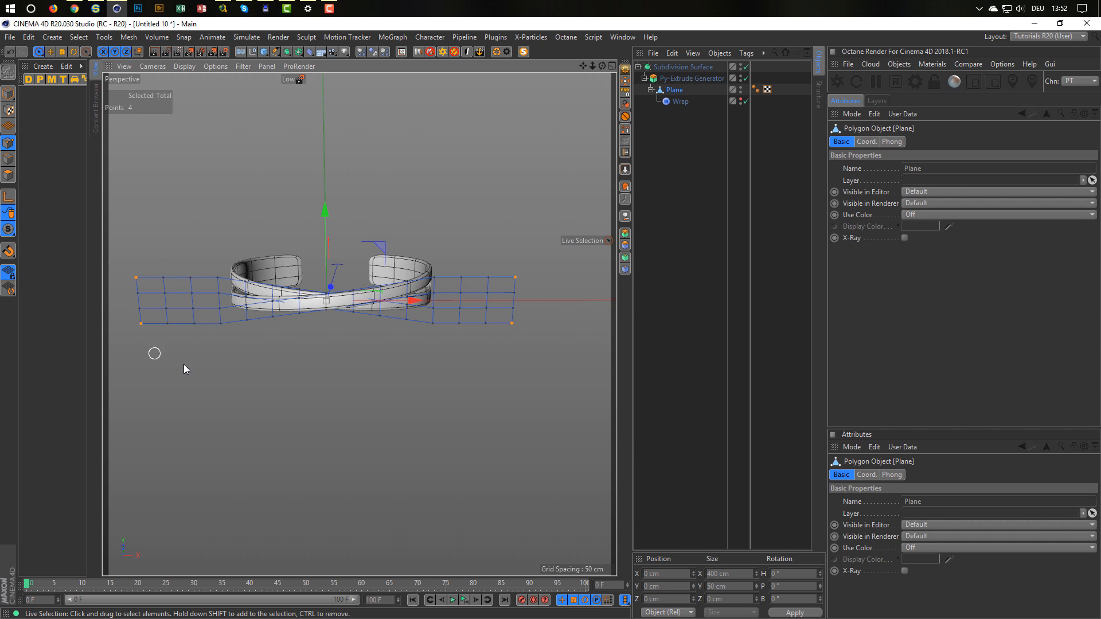
{"action": "scroll", "coordinate": [252, 301], "scroll_direction": "up", "scroll_amount": 3}
{"action": "scroll", "coordinate": [299, 292], "scroll_direction": "up", "scroll_amount": 5}
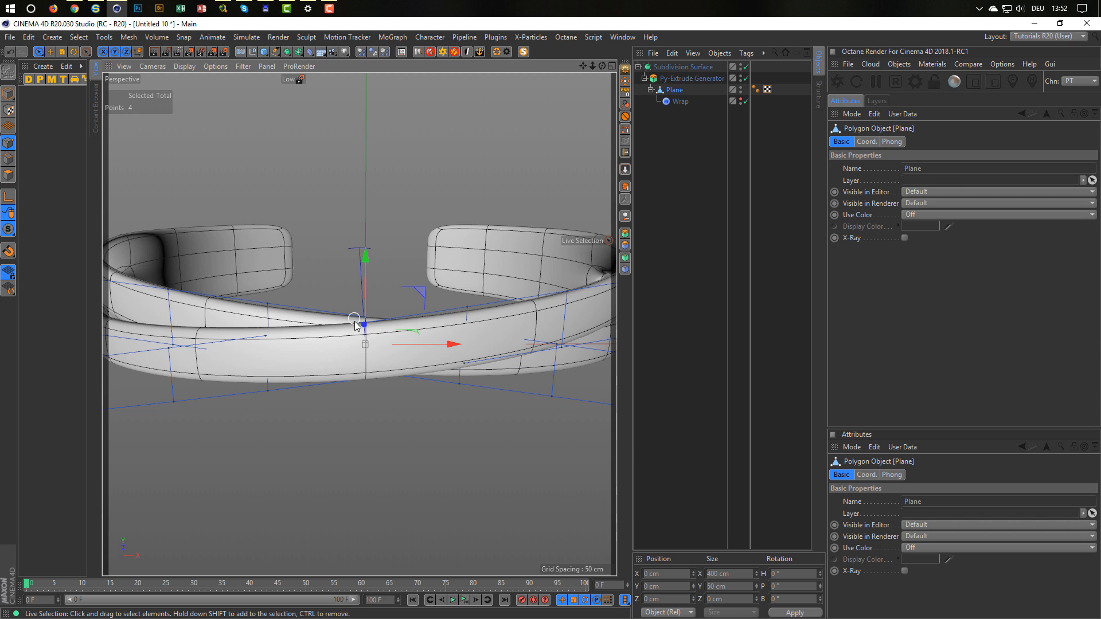
{"action": "key", "text": "t"}
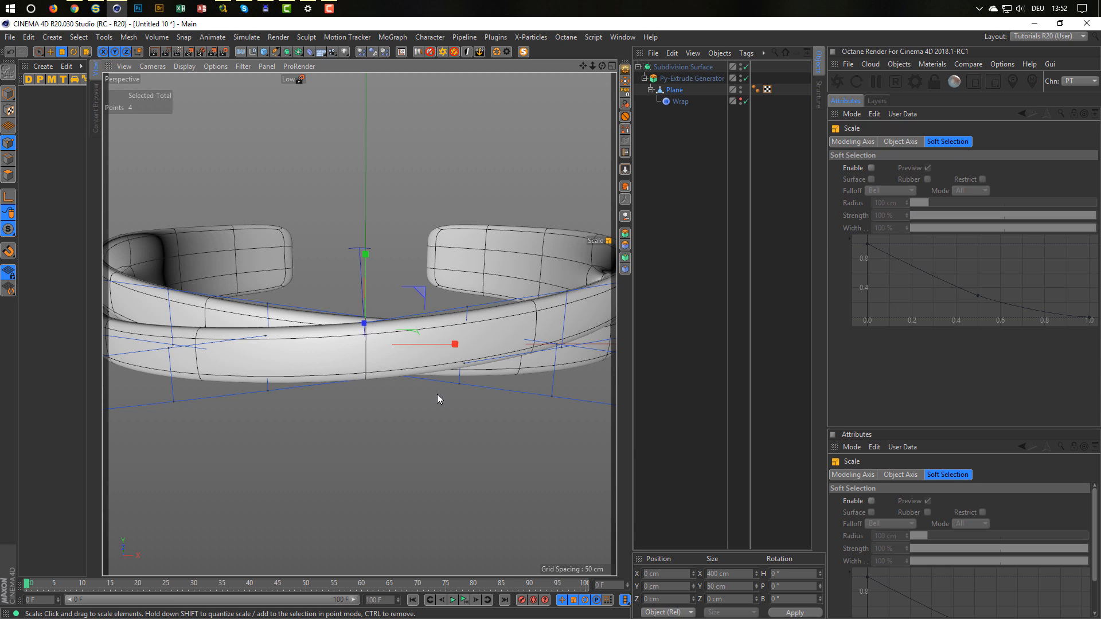
{"action": "left_click_drag", "start_coordinate": [457, 346], "coordinate": [451, 348]}
{"action": "scroll", "coordinate": [411, 364], "scroll_direction": "down", "scroll_amount": 5}
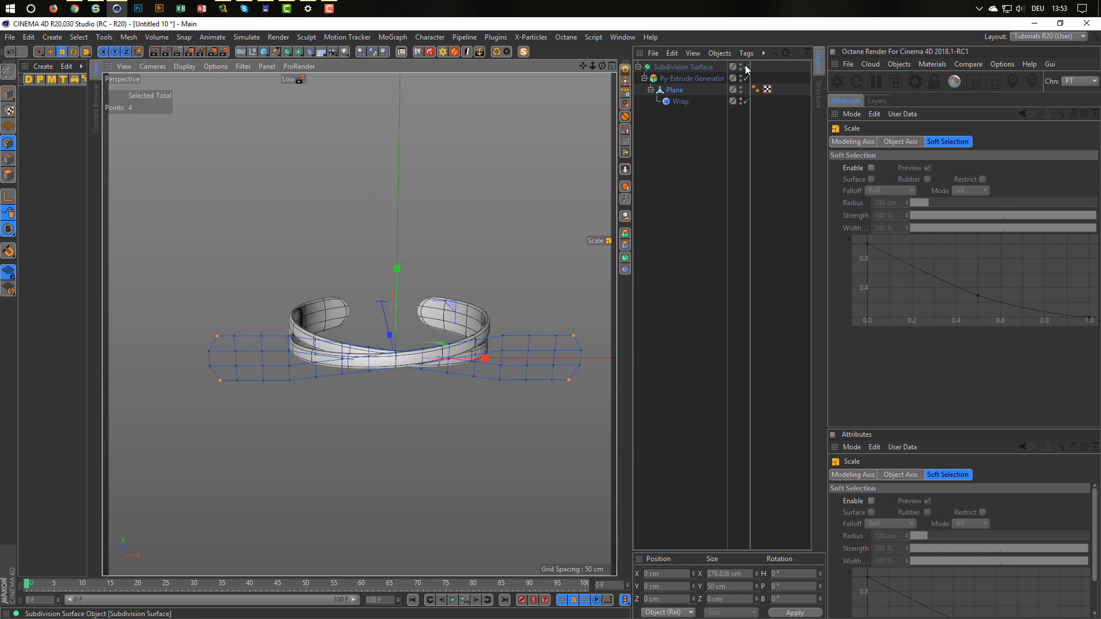
Step: Examine the rounded ends and the gap between the bands on the curved cuff in object mode
{"action": "left_click_drag", "start_coordinate": [746, 67], "coordinate": [746, 79]}
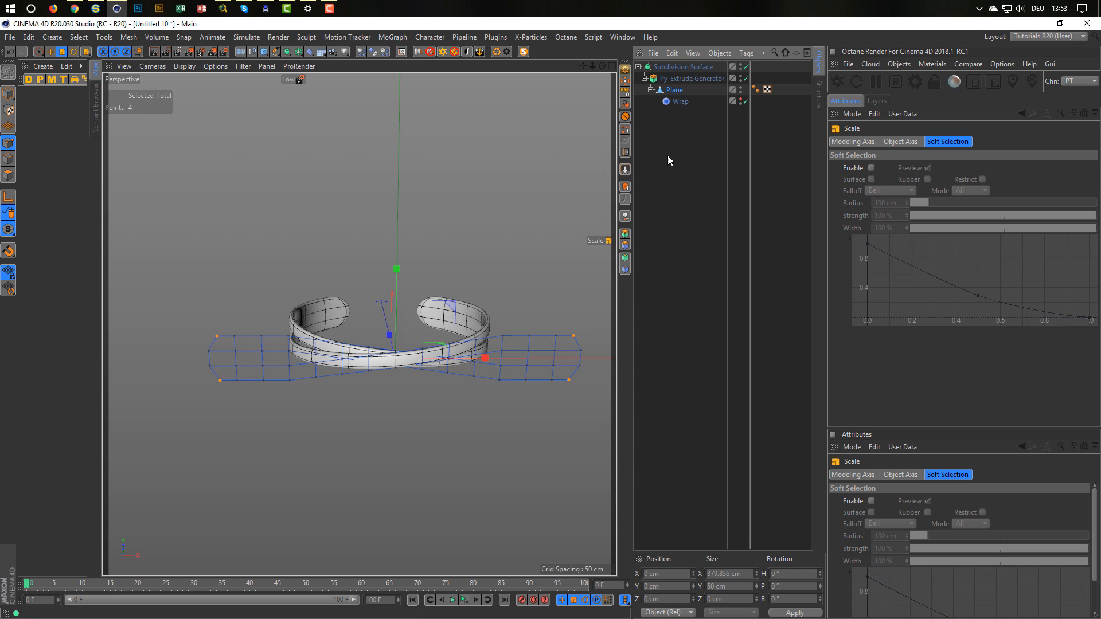
{"action": "left_click", "coordinate": [9, 93]}
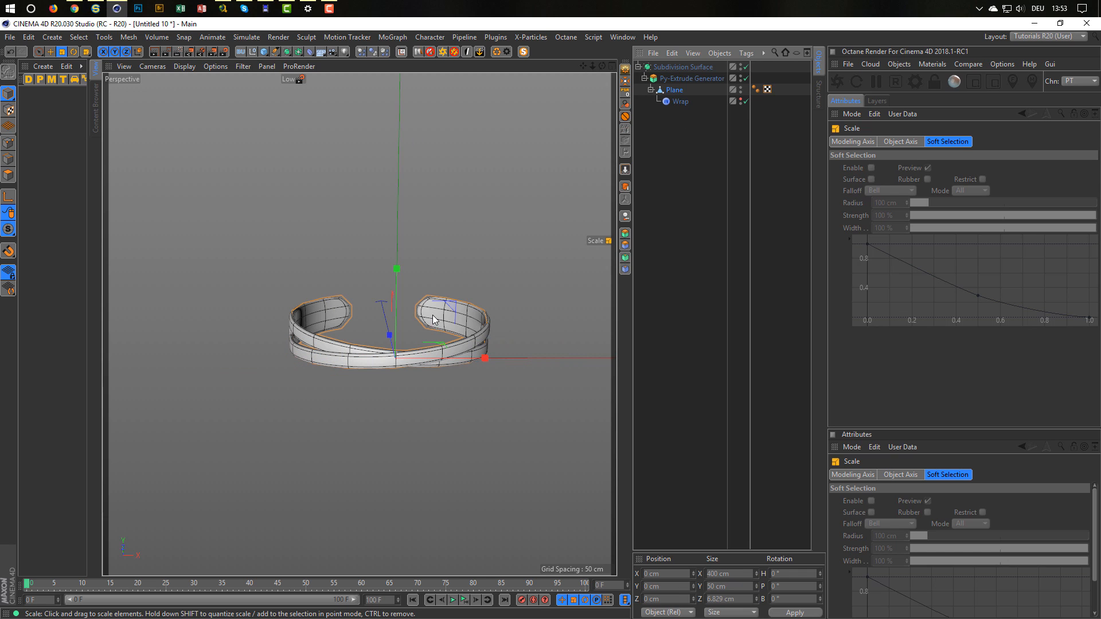
{"action": "right_click_drag", "start_coordinate": [434, 320], "coordinate": [479, 306], "text": "alt"}
{"action": "left_click_drag", "start_coordinate": [439, 310], "coordinate": [483, 302], "text": "alt"}
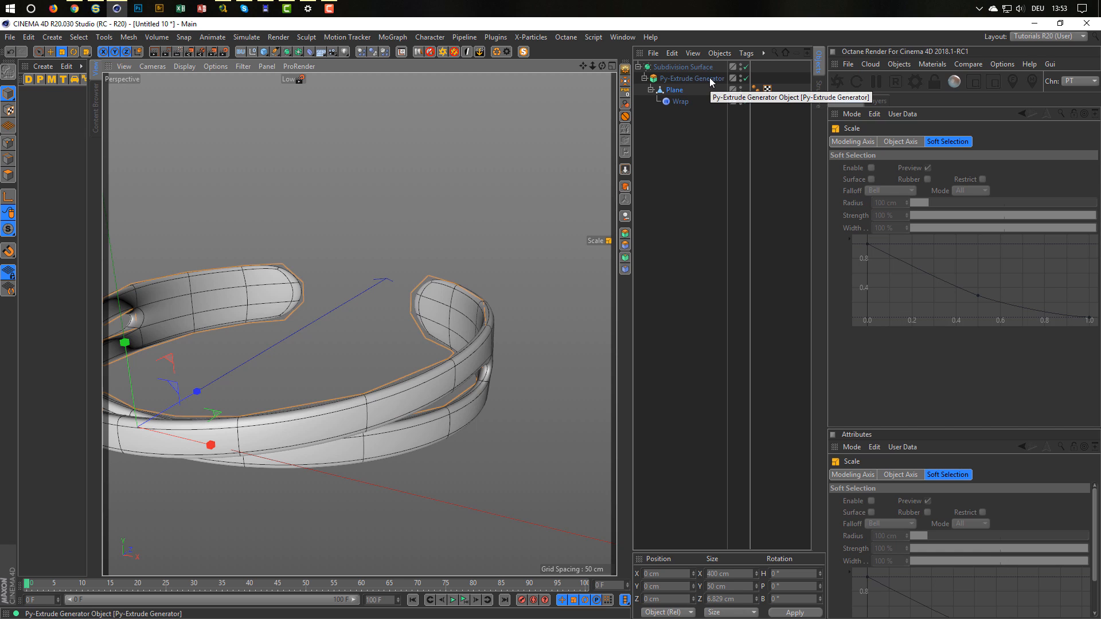
Step: Disable the subdivision surface and Wrap deformer, leaving only the Py-Extrude Generator active on the flat band
{"action": "left_click_drag", "start_coordinate": [745, 67], "coordinate": [745, 78]}
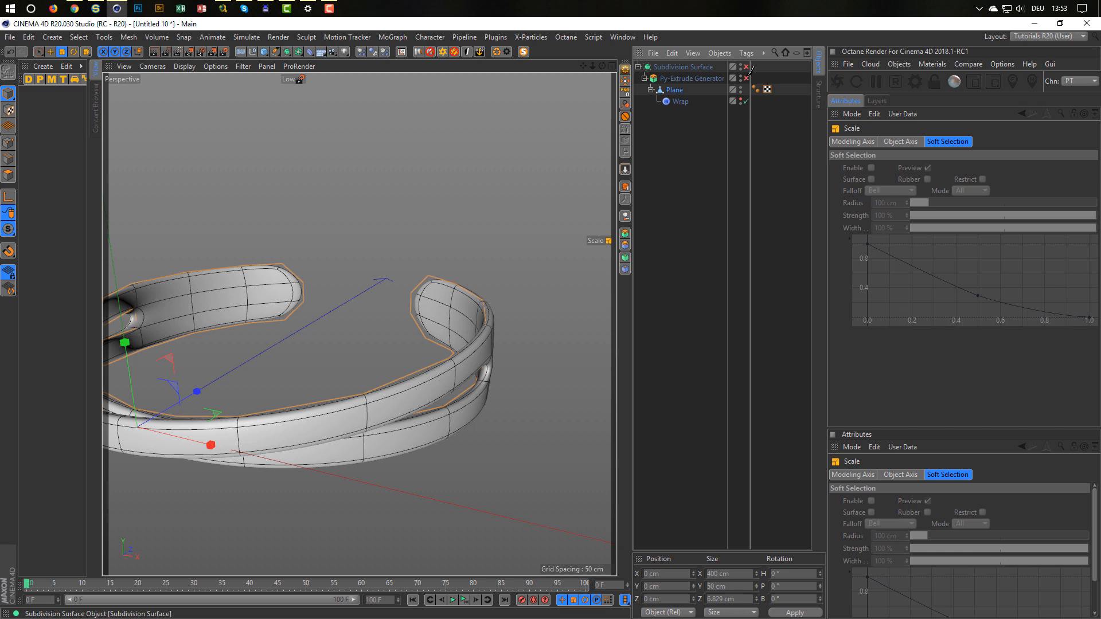
{"action": "left_click", "coordinate": [745, 101]}
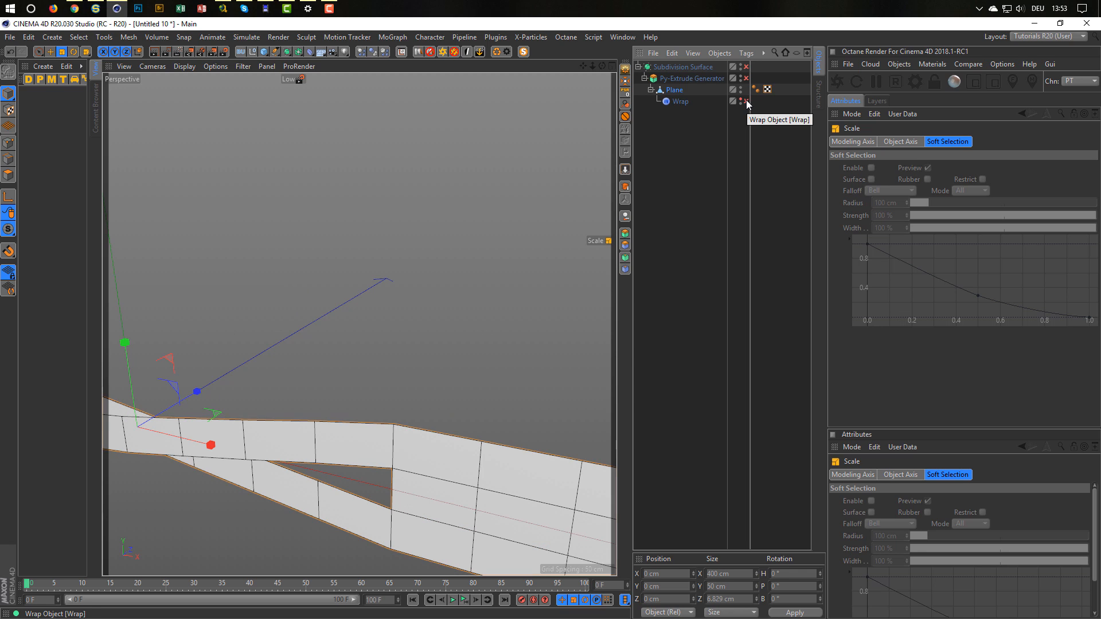
{"action": "left_click", "coordinate": [744, 78]}
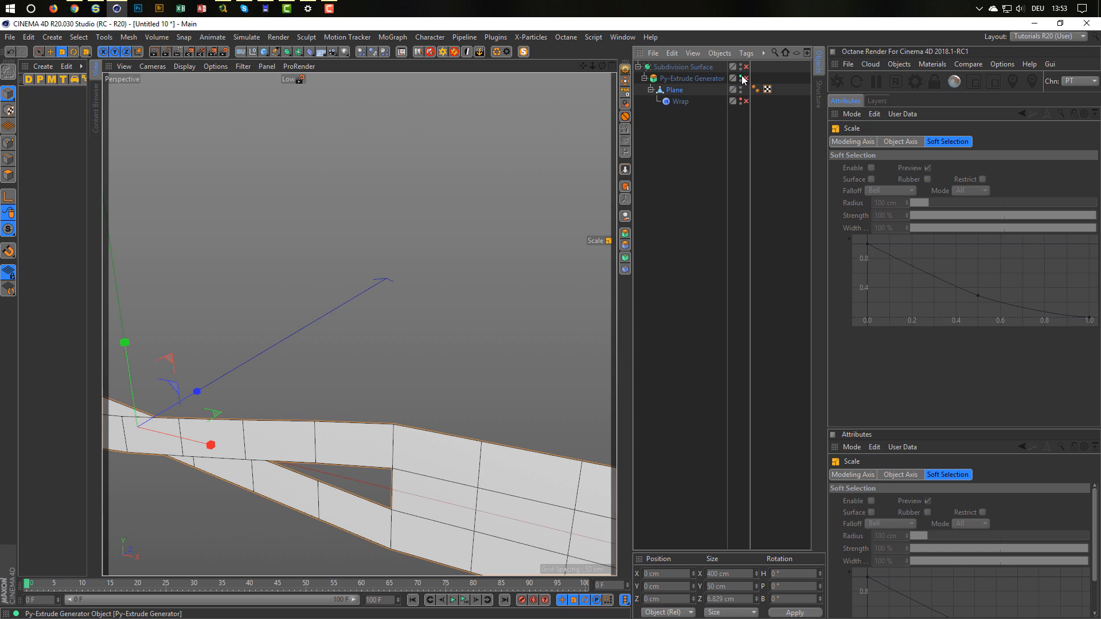
{"action": "left_click", "coordinate": [745, 78]}
{"action": "left_click", "coordinate": [745, 78]}
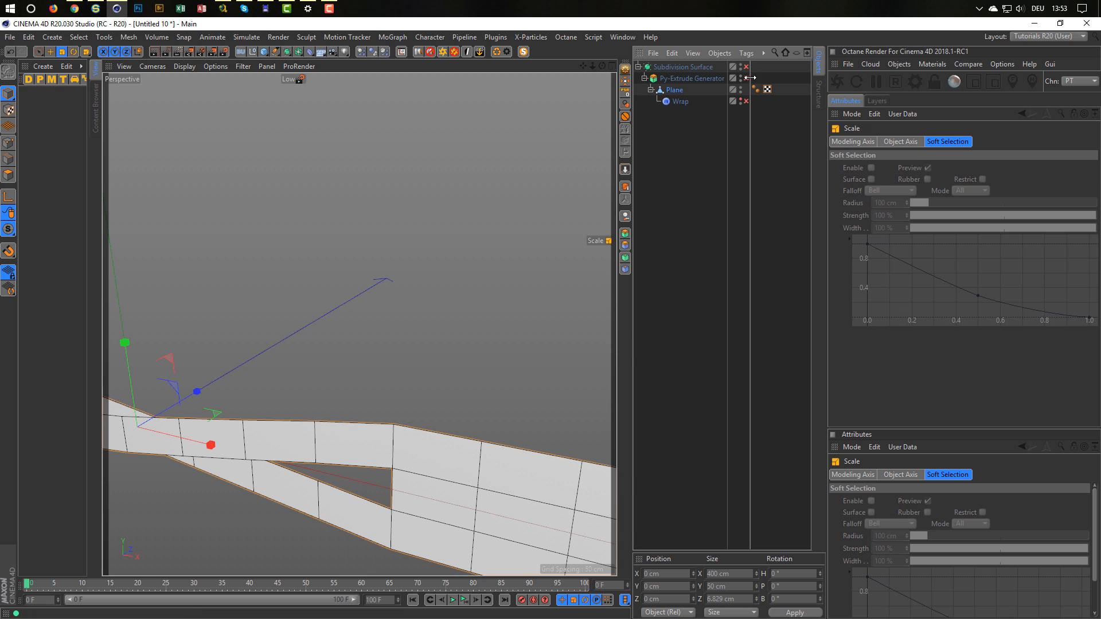
Step: Create a hidden null named Backup and store a copy of the Py-Extrude Generator hierarchy in it
{"action": "left_click", "coordinate": [241, 53]}
{"action": "left_click", "coordinate": [668, 90]}
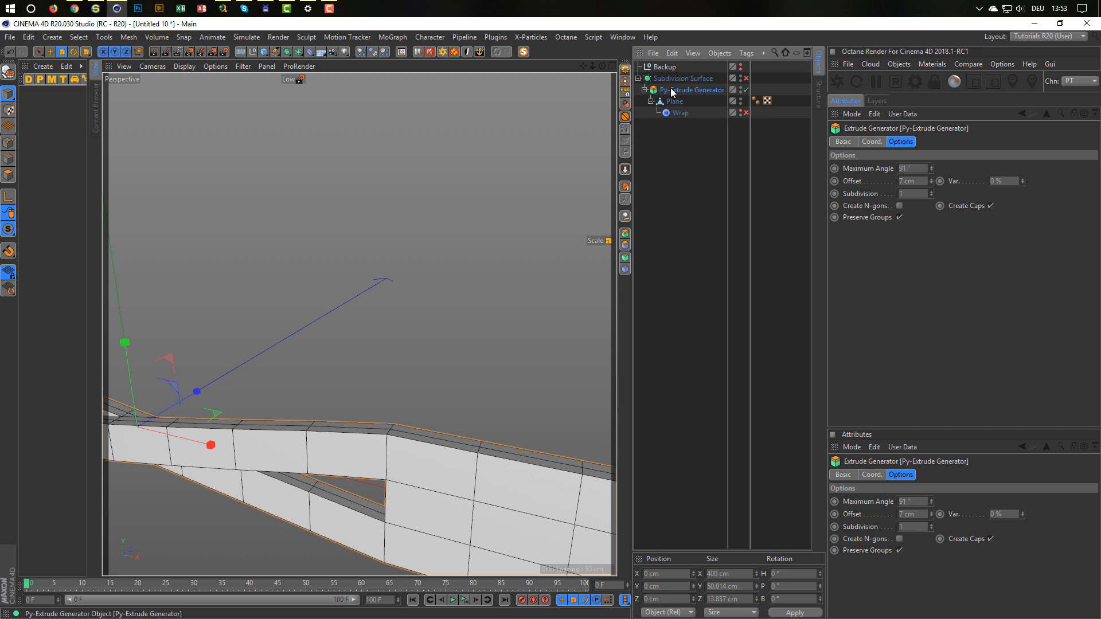
{"action": "left_click_drag", "start_coordinate": [672, 92], "coordinate": [668, 68]}
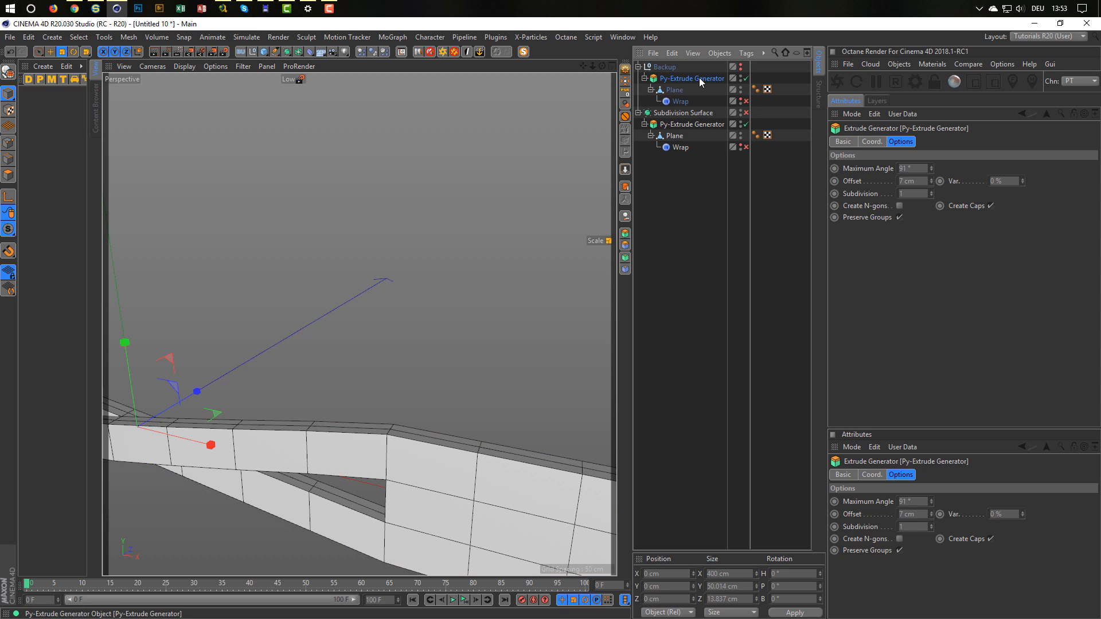
{"action": "left_click", "coordinate": [638, 67]}
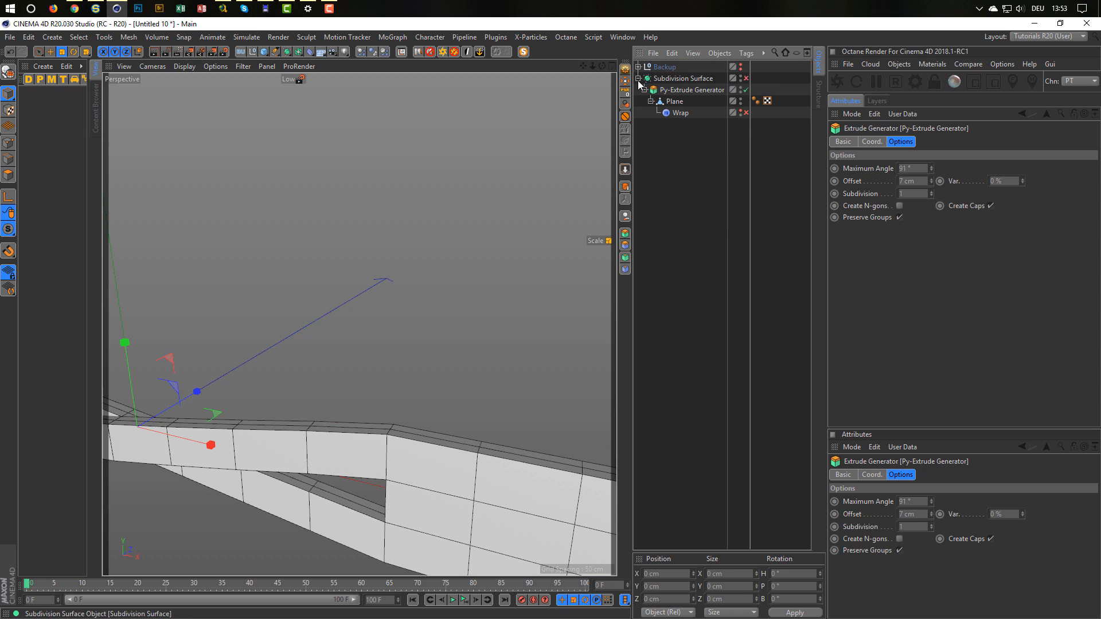
Step: Take the Wrap deformer out of the Plane and collapse the Py-Extrude Generator into a single polygon object
{"action": "left_click_drag", "start_coordinate": [680, 113], "coordinate": [669, 128]}
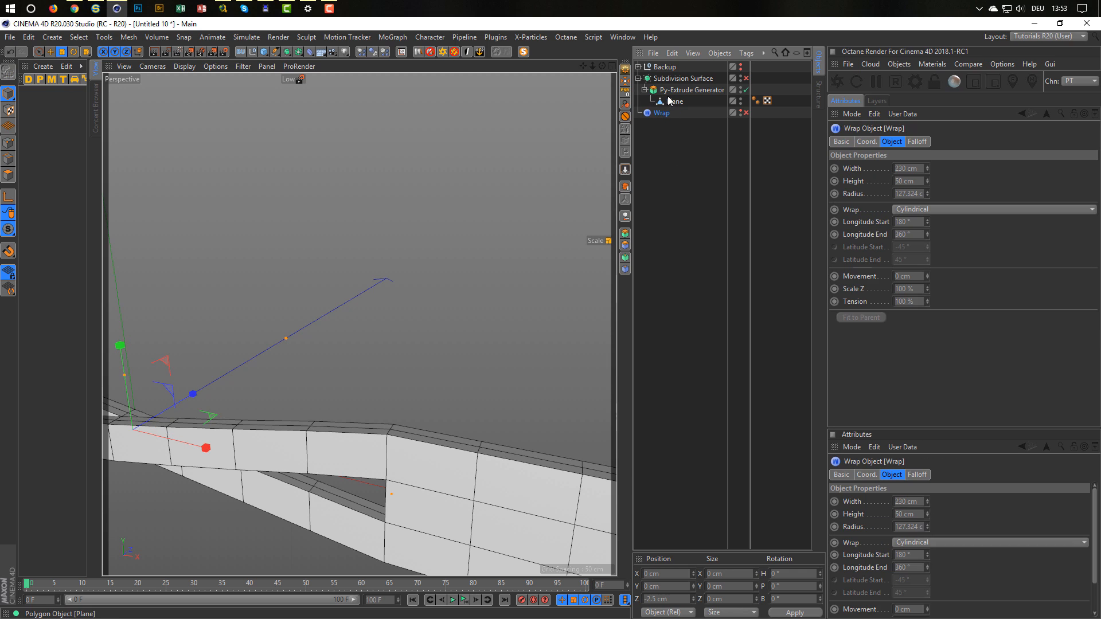
{"action": "left_click", "coordinate": [675, 92]}
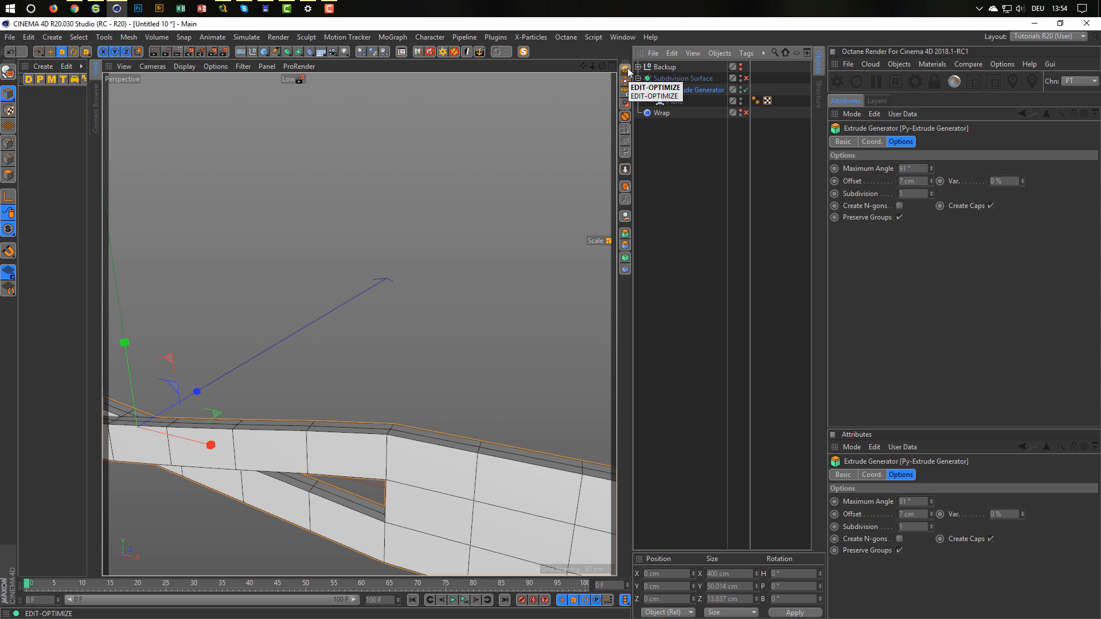
{"action": "left_click", "coordinate": [625, 272]}
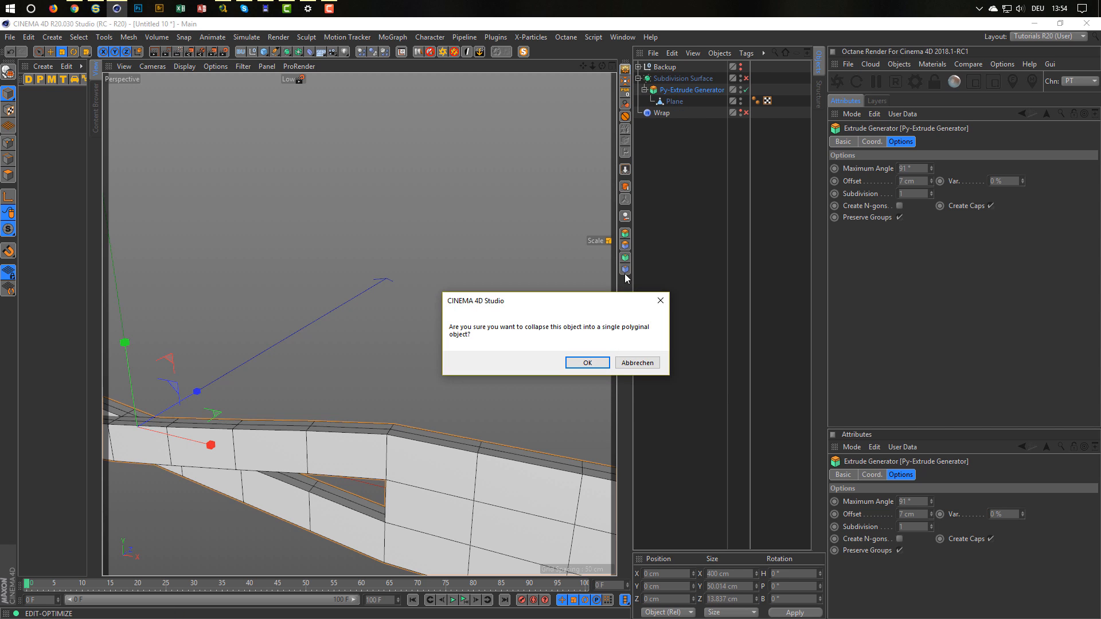
{"action": "left_click", "coordinate": [590, 362]}
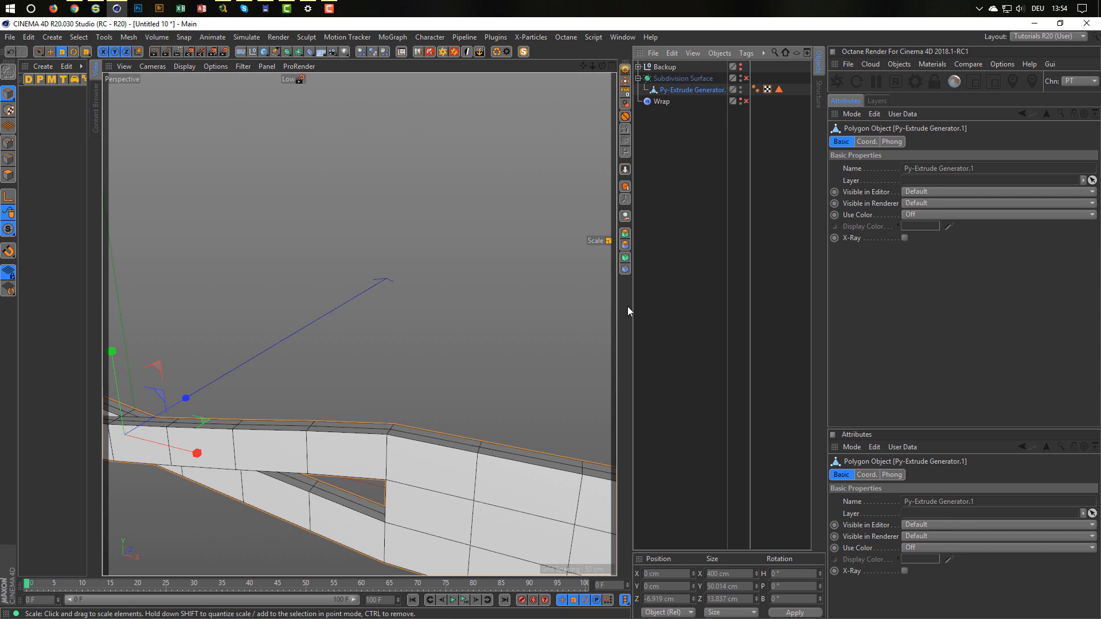
Step: Make the Wrap deformer a child of the collapsed mesh, enable it and preview the cuff with the subdivision surface toggled
{"action": "left_click_drag", "start_coordinate": [659, 106], "coordinate": [690, 89]}
{"action": "left_click", "coordinate": [745, 101]}
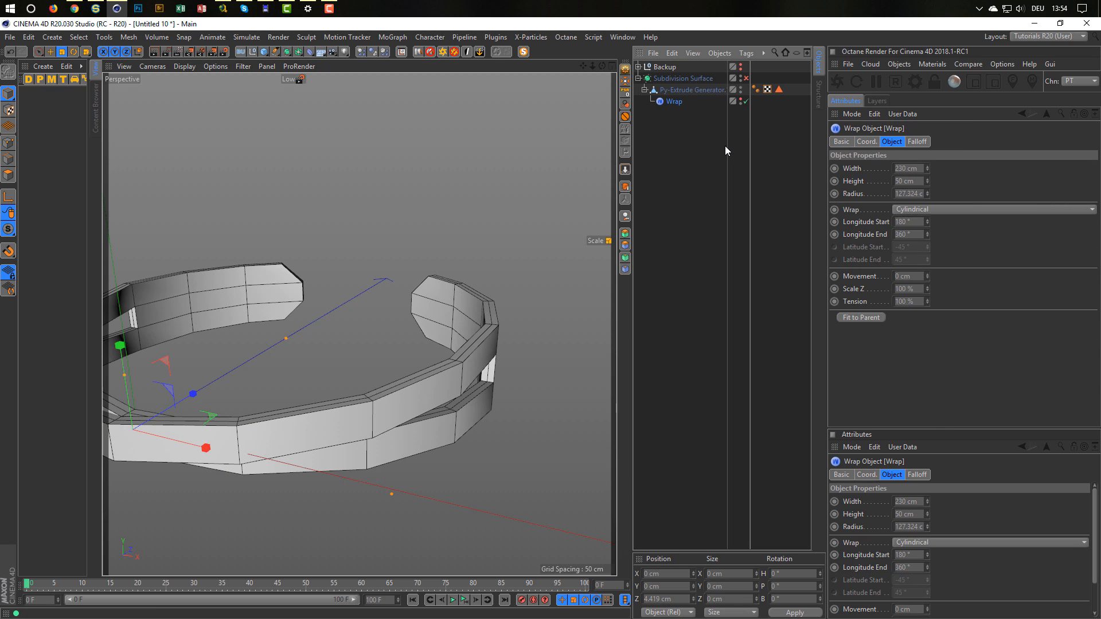
{"action": "left_click", "coordinate": [745, 78]}
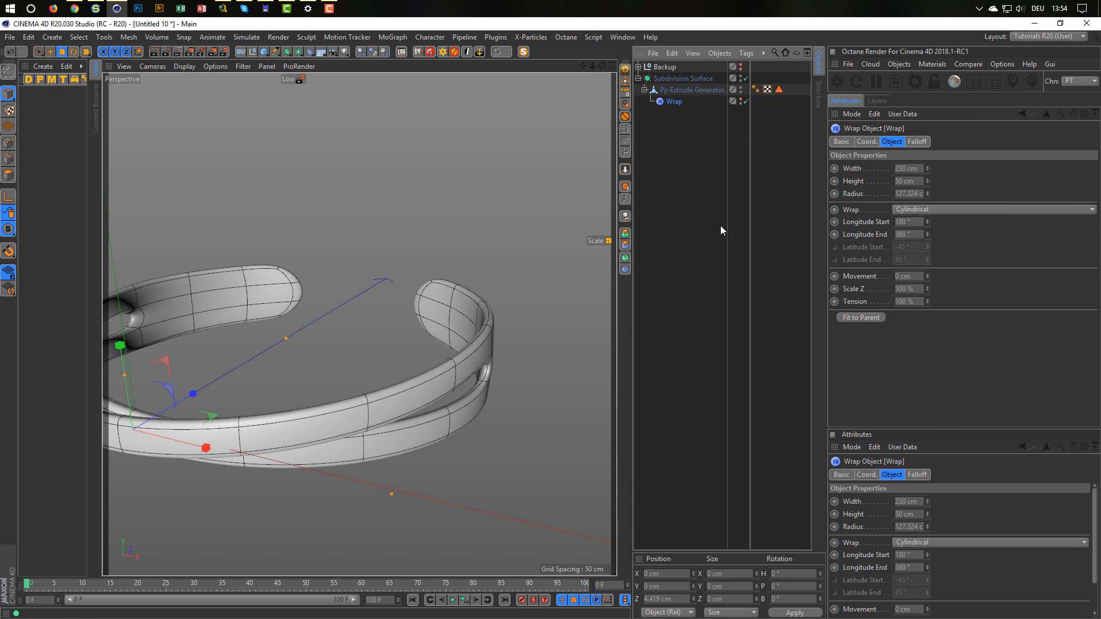
{"action": "left_click", "coordinate": [745, 78]}
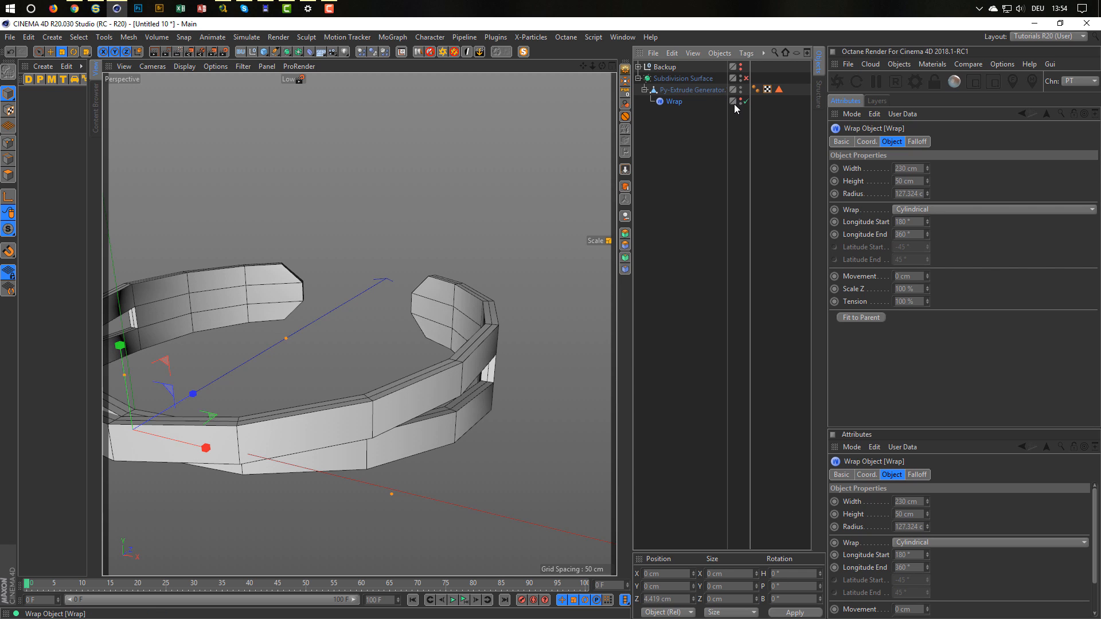
Step: Disable the Wrap deformer and rename the collapsed polygon object to Ring
{"action": "left_click", "coordinate": [711, 90]}
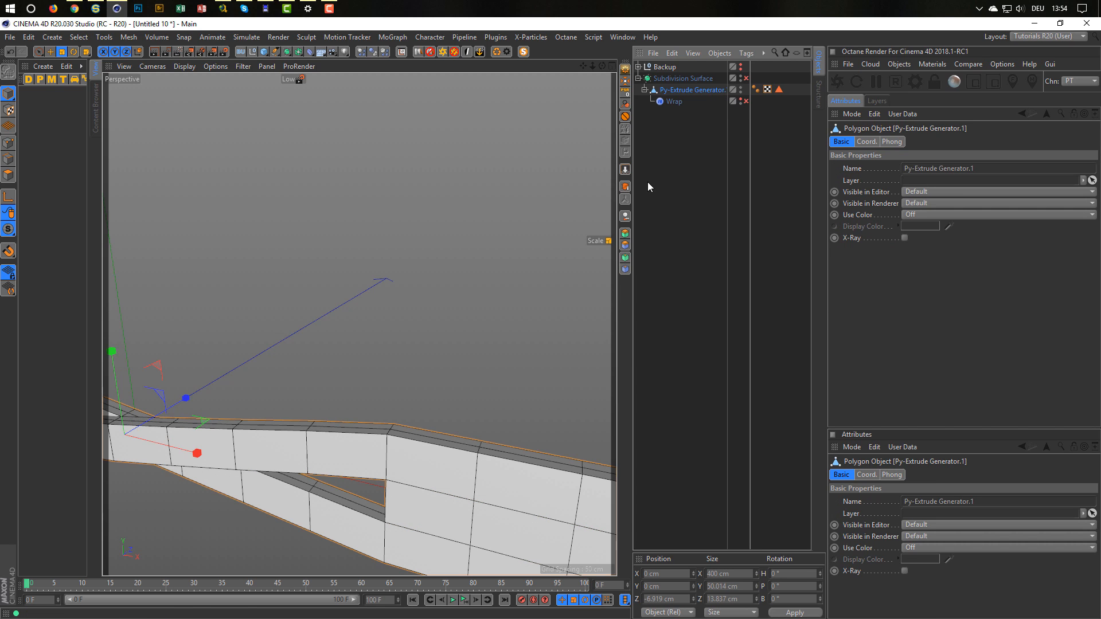
{"action": "left_click_drag", "start_coordinate": [236, 453], "coordinate": [360, 374], "text": "alt"}
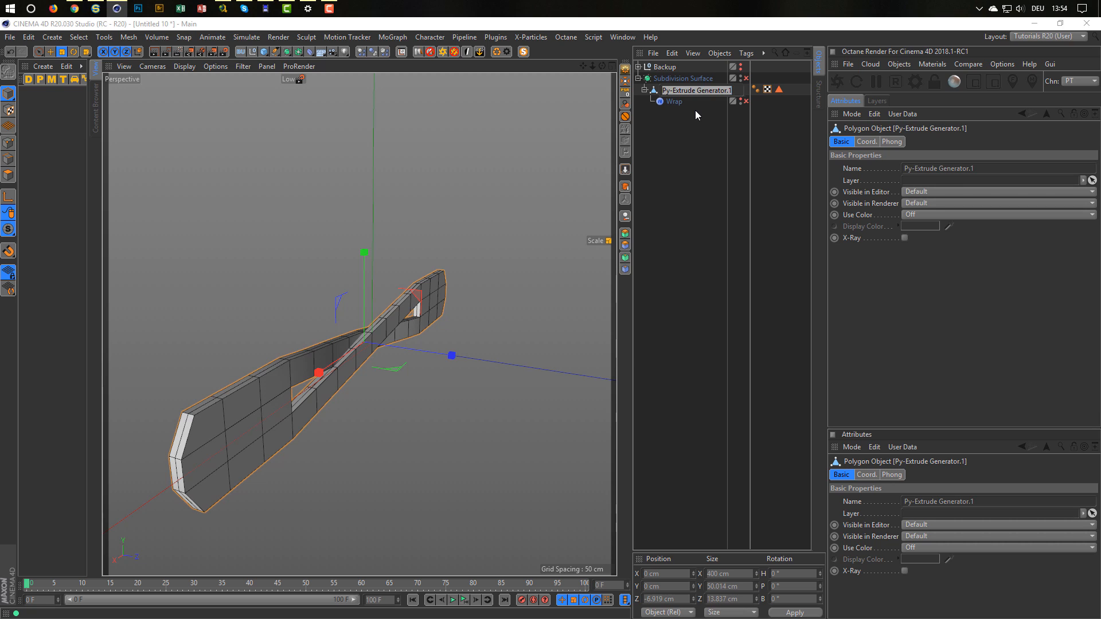
{"action": "type", "text": "Ring"}
{"action": "key", "text": "Return"}
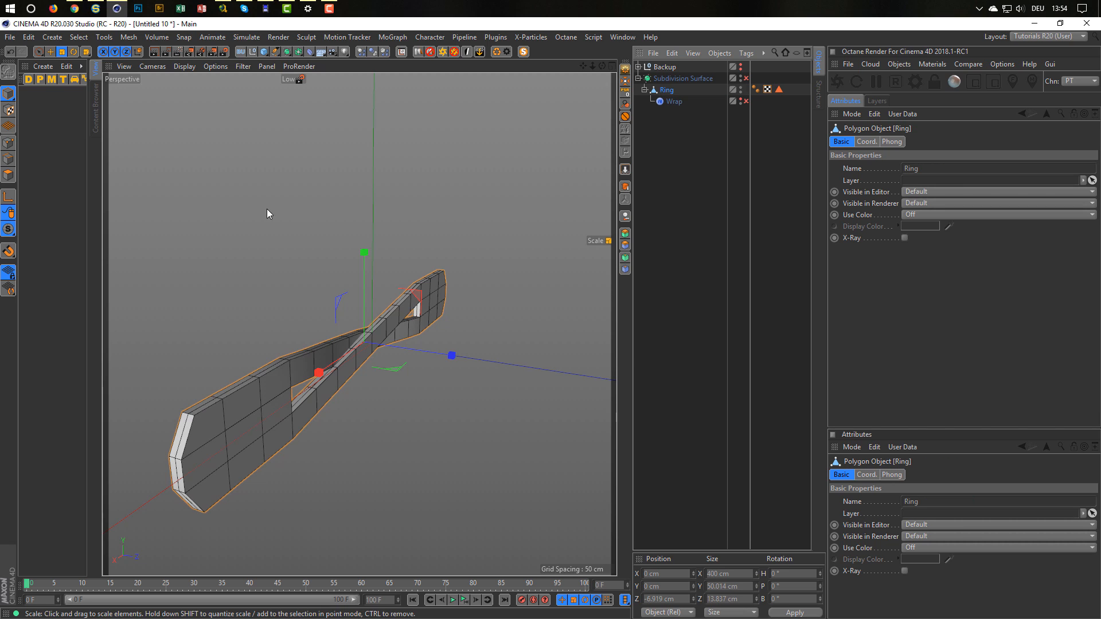
Step: Select the Ring's whole back face with Phong Break Selection, inner-extrude it by 2.9 cm and recess it to about 0.04 cm in Z
{"action": "left_click", "coordinate": [8, 175]}
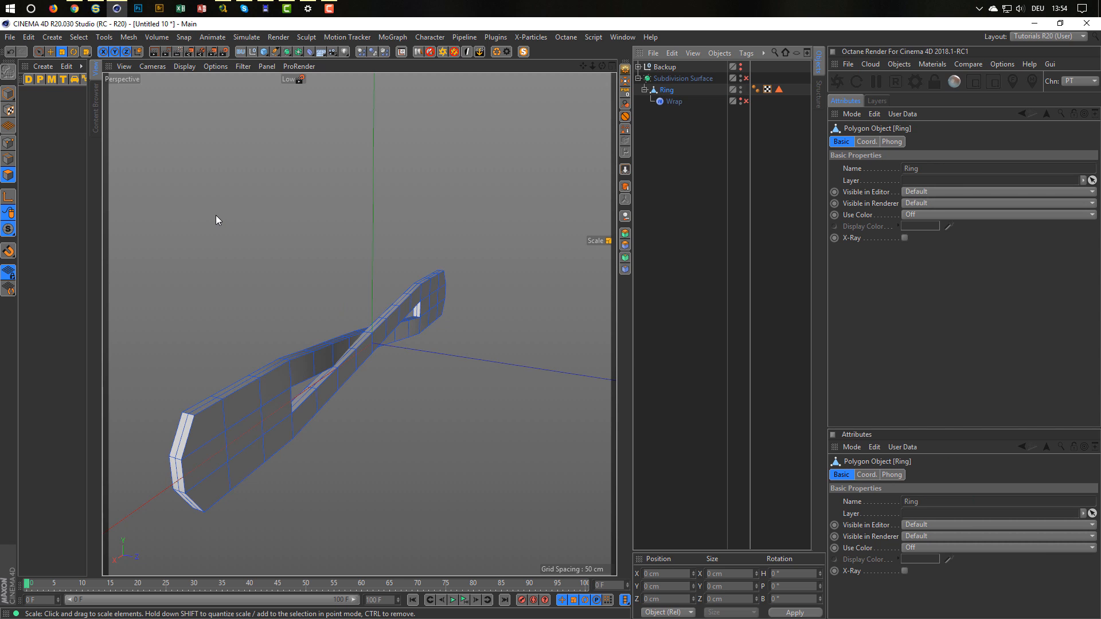
{"action": "right_click", "coordinate": [215, 215]}
{"action": "left_click", "coordinate": [252, 331]}
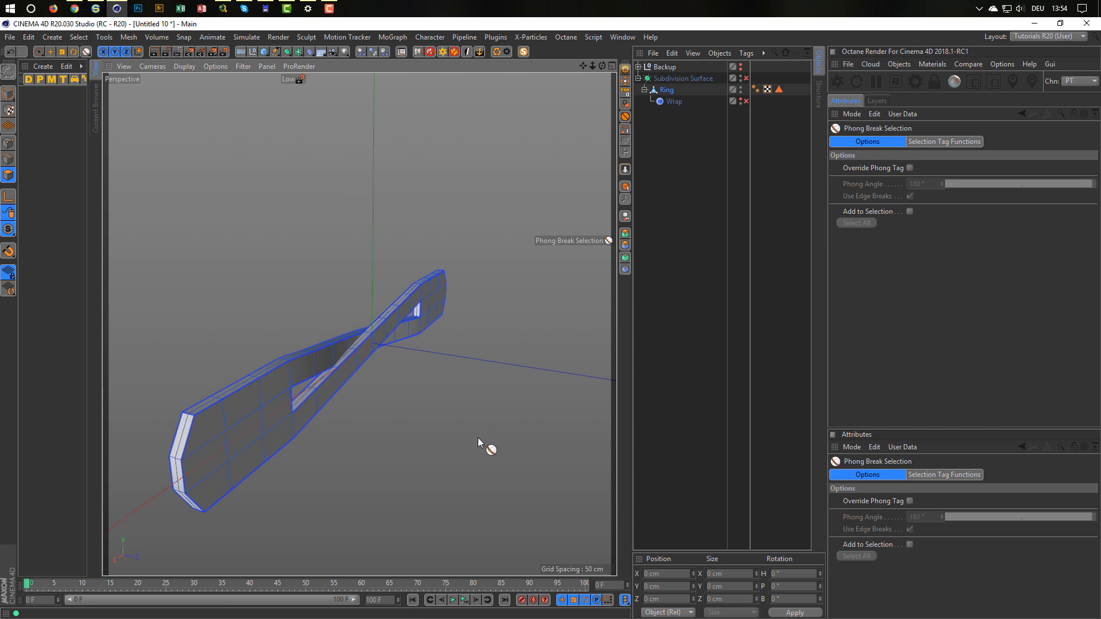
{"action": "left_click", "coordinate": [247, 430]}
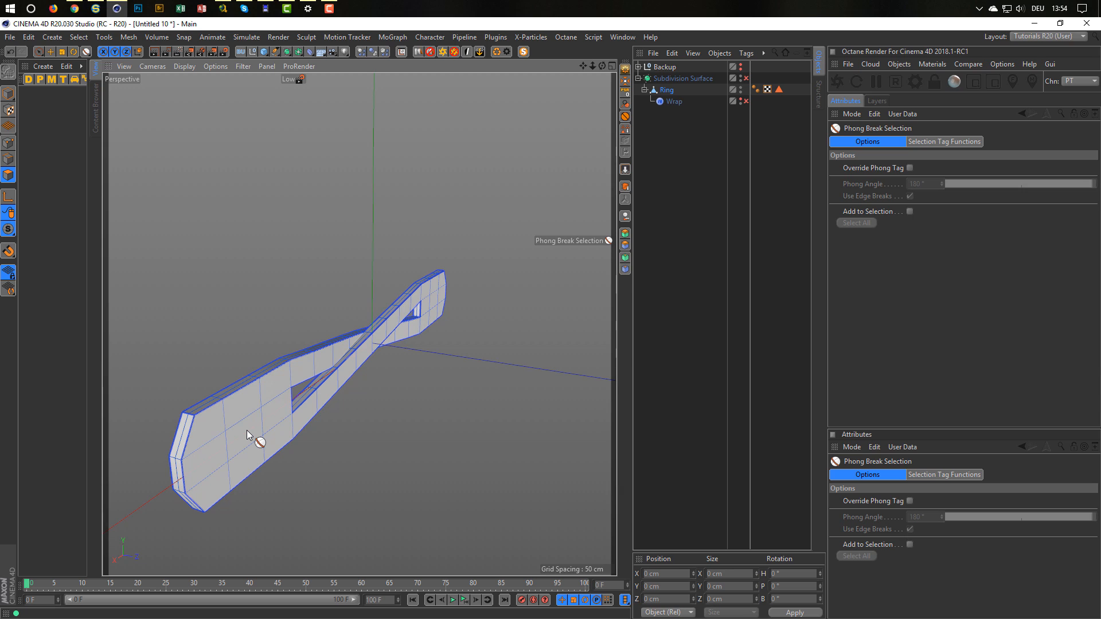
{"action": "left_click", "coordinate": [247, 430]}
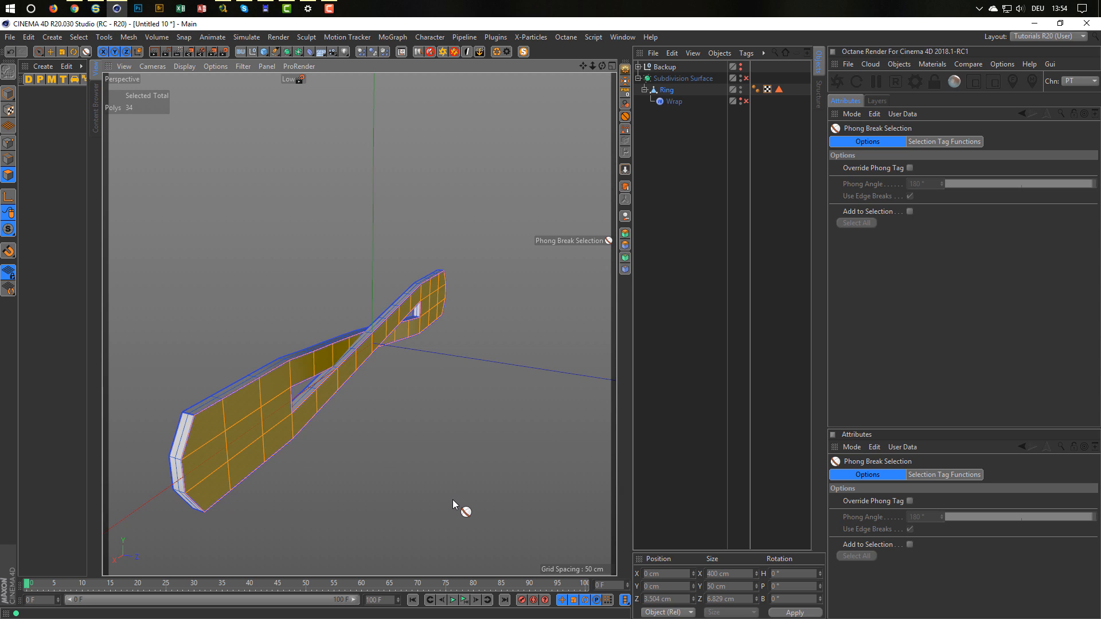
{"action": "left_click_drag", "start_coordinate": [392, 487], "coordinate": [481, 409], "text": "alt"}
{"action": "key", "text": "i"}
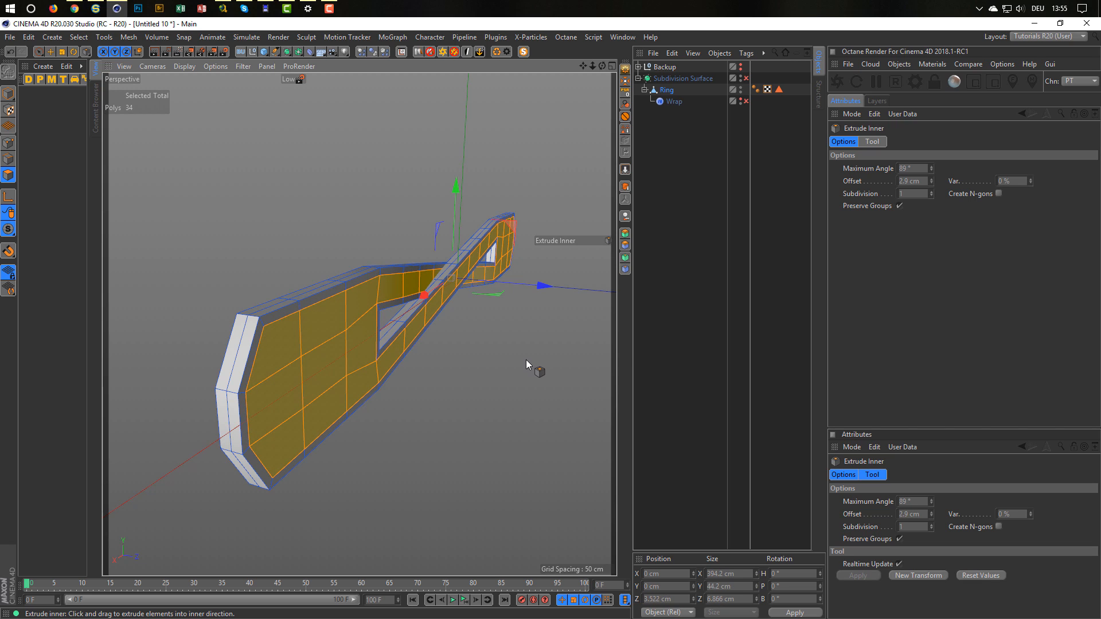
{"action": "left_click_drag", "start_coordinate": [544, 285], "coordinate": [537, 287]}
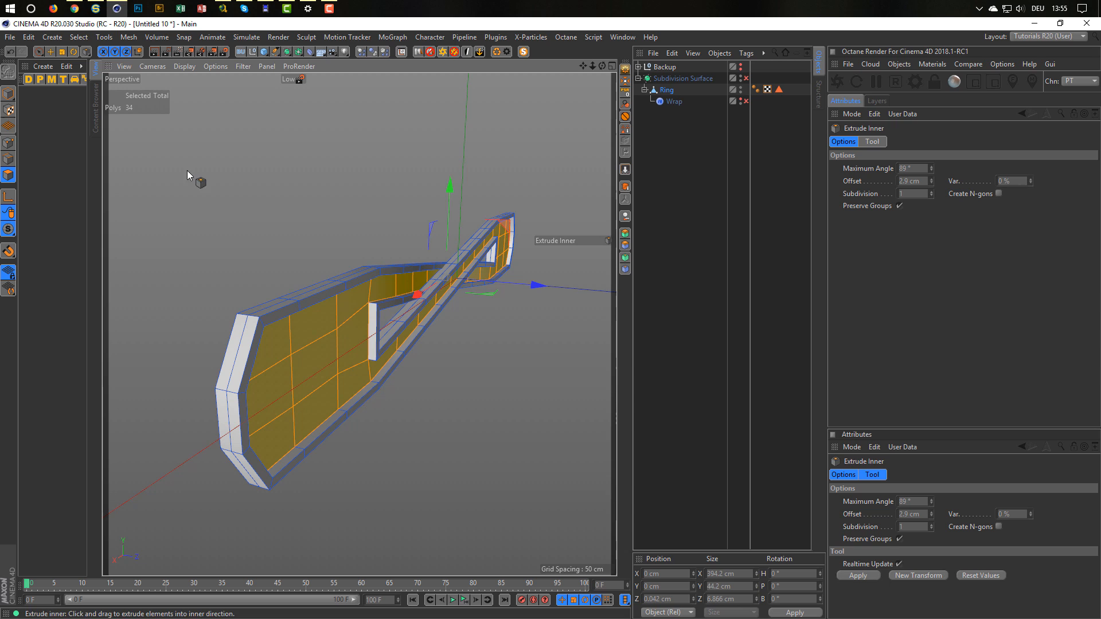
Step: Return to object mode, re-enable the Wrap deformer and subdivision surface, and check the recessed inner side of the cuff
{"action": "left_click", "coordinate": [8, 93]}
{"action": "left_click_drag", "start_coordinate": [499, 228], "coordinate": [453, 350], "text": "alt"}
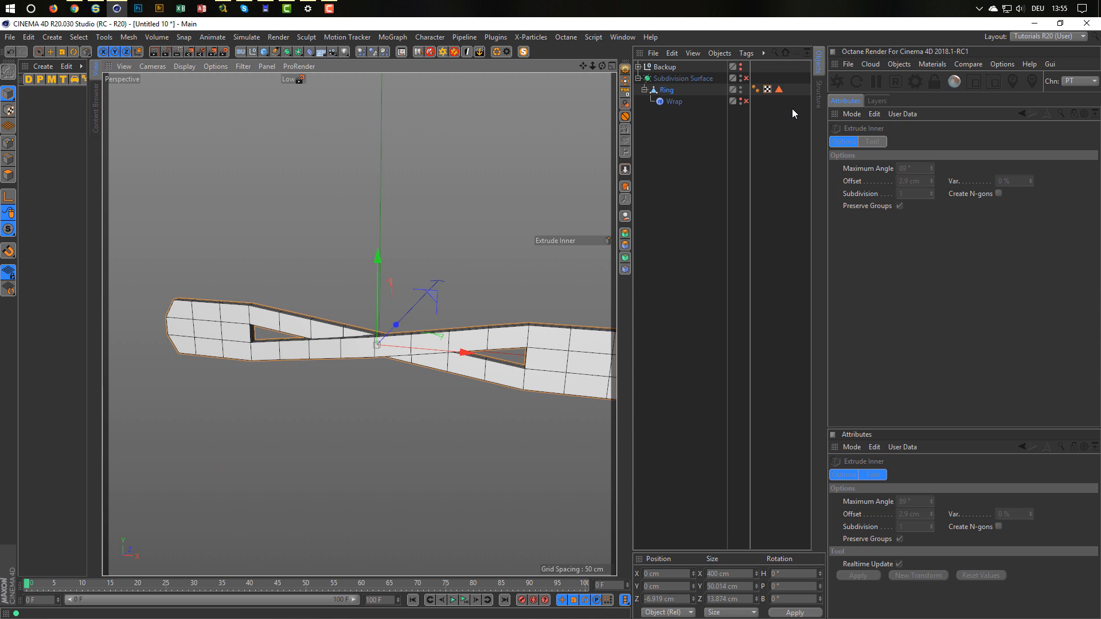
{"action": "left_click", "coordinate": [746, 101]}
{"action": "left_click", "coordinate": [746, 78]}
{"action": "scroll", "coordinate": [507, 283], "scroll_direction": "up", "scroll_amount": 5}
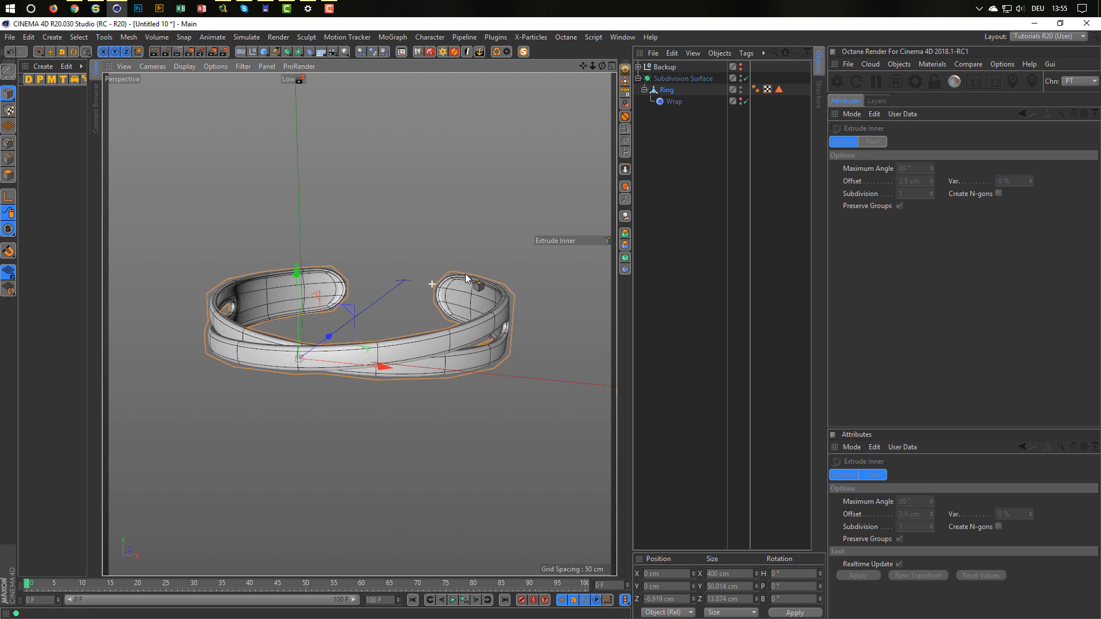
Step: Add an Octane camera matching the current frontal view of the cuff, then look through it and select it
{"action": "scroll", "coordinate": [507, 282], "scroll_direction": "down", "scroll_amount": 3}
{"action": "scroll", "coordinate": [354, 339], "scroll_direction": "down", "scroll_amount": 3}
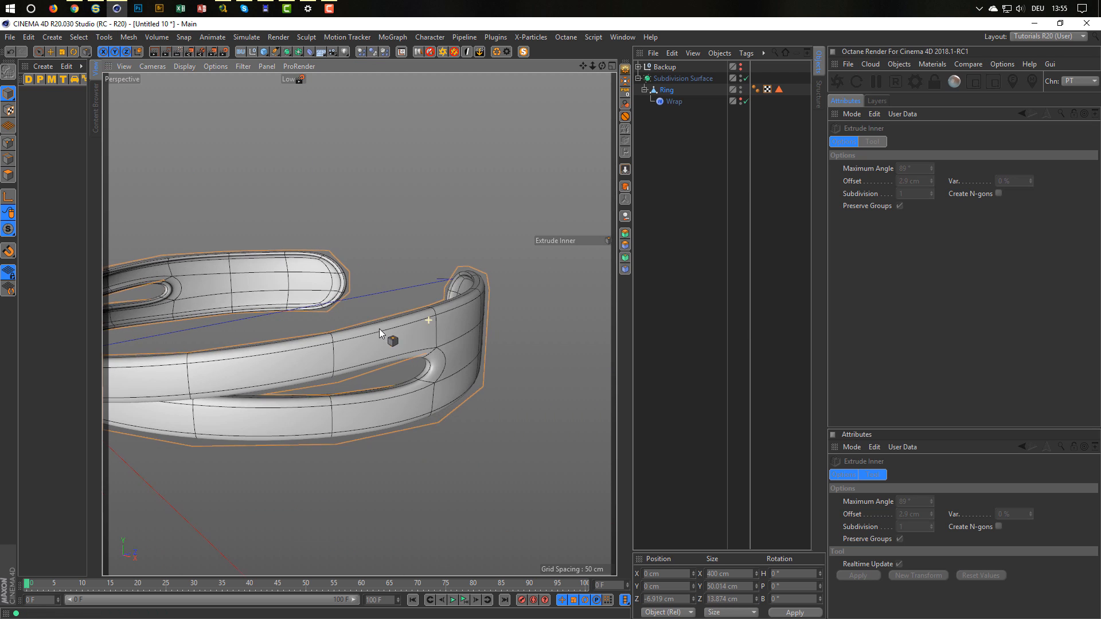
{"action": "left_click_drag", "start_coordinate": [354, 339], "coordinate": [448, 296], "text": "alt"}
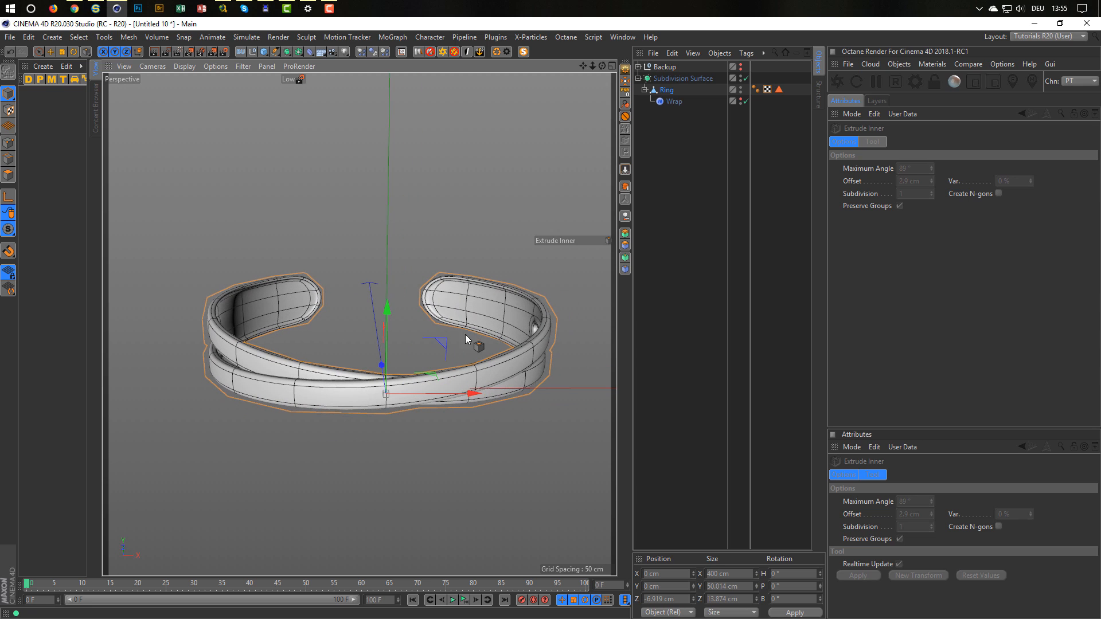
{"action": "middle_click_drag", "start_coordinate": [446, 360], "coordinate": [392, 314], "text": "alt"}
{"action": "left_click_drag", "start_coordinate": [392, 314], "coordinate": [469, 342], "text": "alt"}
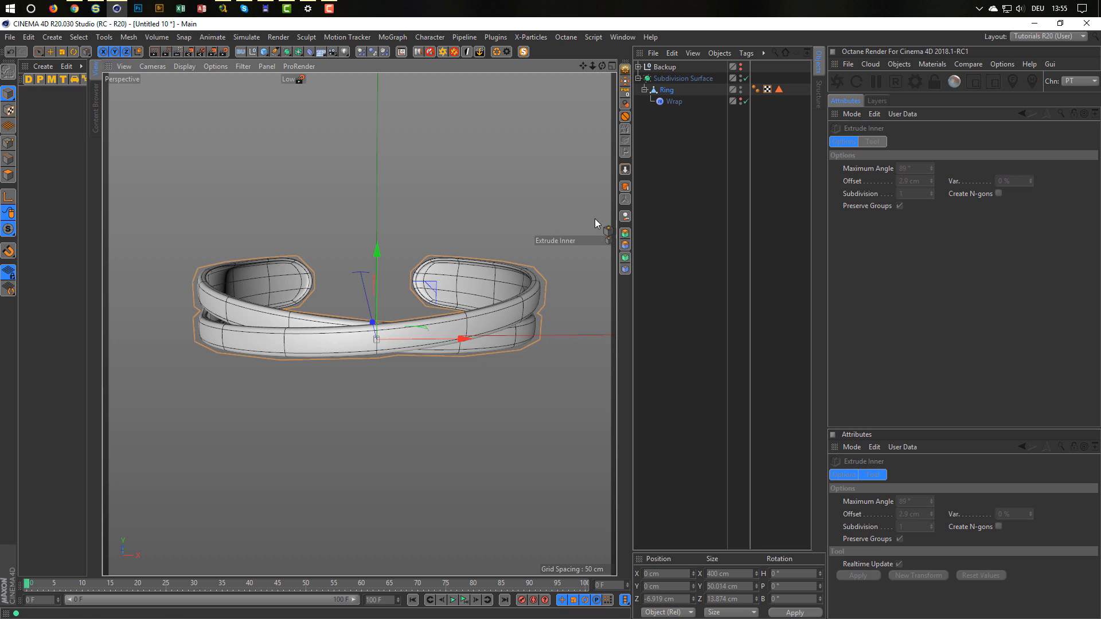
{"action": "left_click", "coordinate": [898, 63]}
{"action": "left_click", "coordinate": [924, 80]}
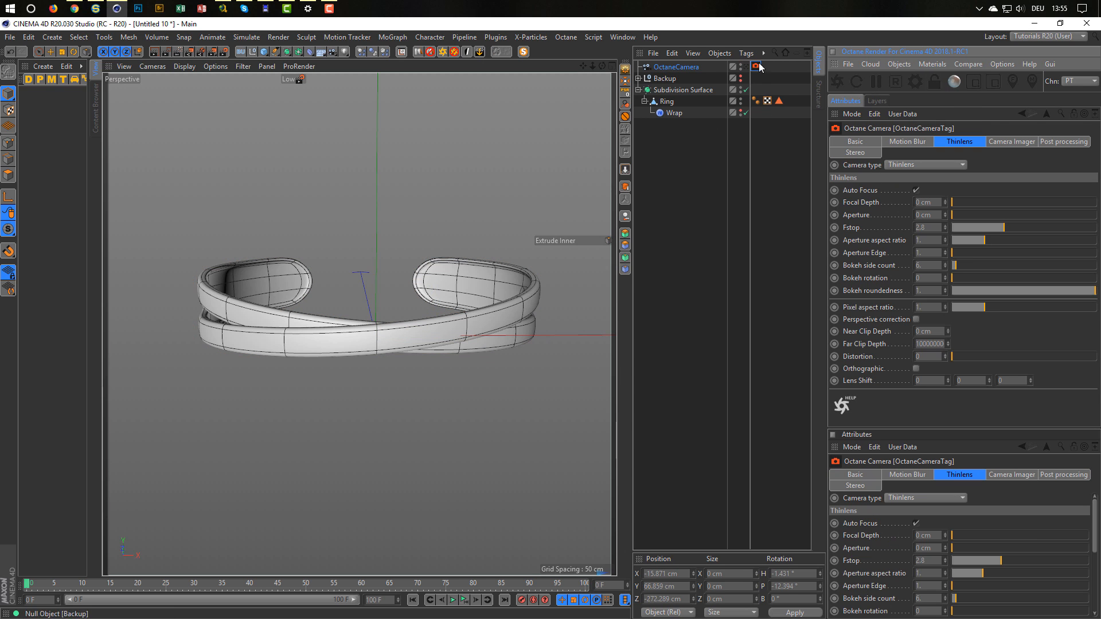
{"action": "left_click", "coordinate": [676, 67]}
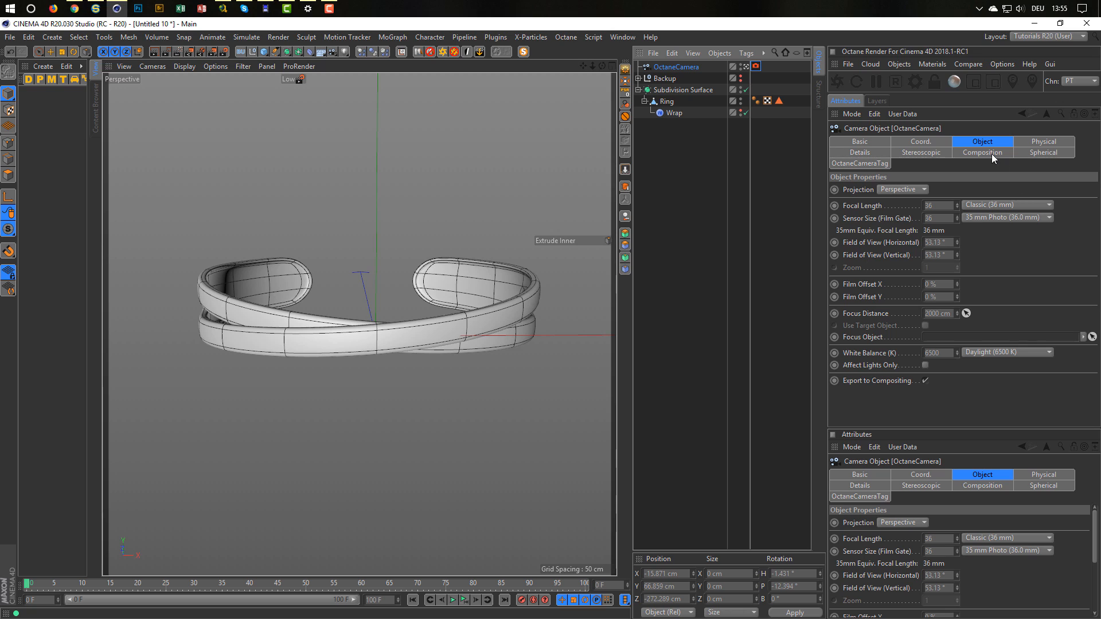
Step: Set the OctaneCamera's heading rotation to 0° and its pitch to -10°
{"action": "left_click", "coordinate": [899, 140]}
{"action": "left_click", "coordinate": [1014, 191]}
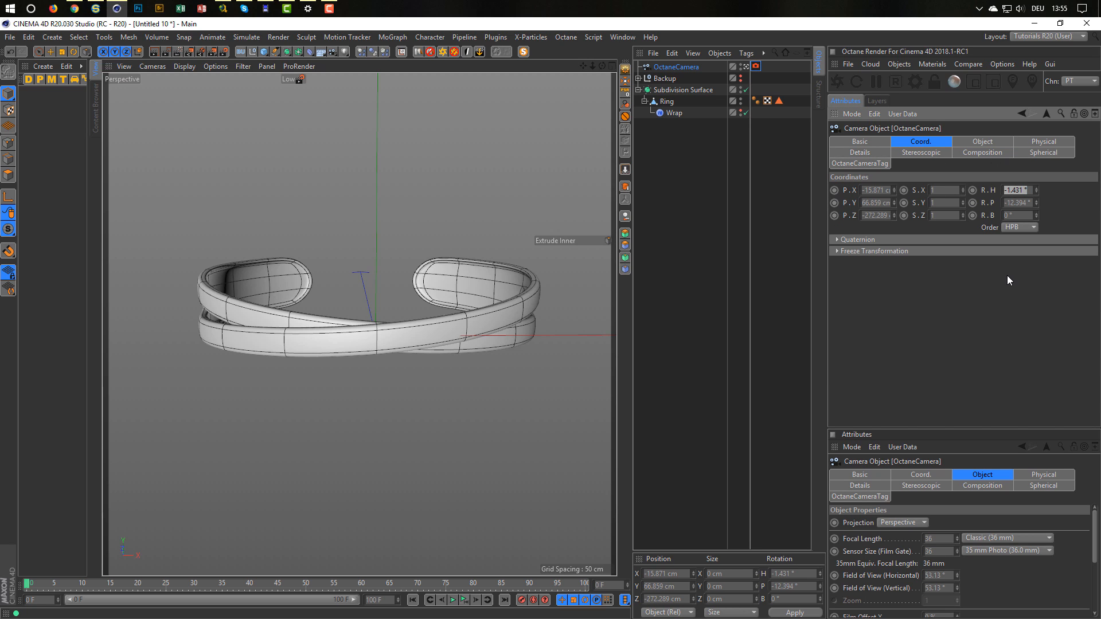
{"action": "type", "text": "0"}
{"action": "key", "text": "Return"}
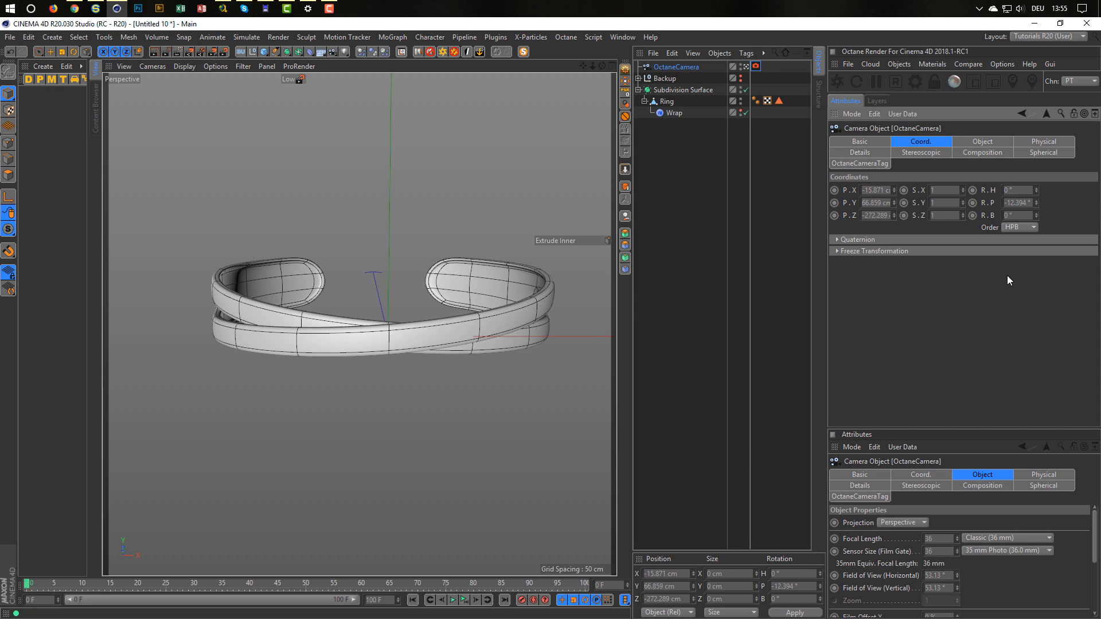
{"action": "left_click", "coordinate": [1016, 204]}
{"action": "type", "text": "-10"}
{"action": "key", "text": "Return"}
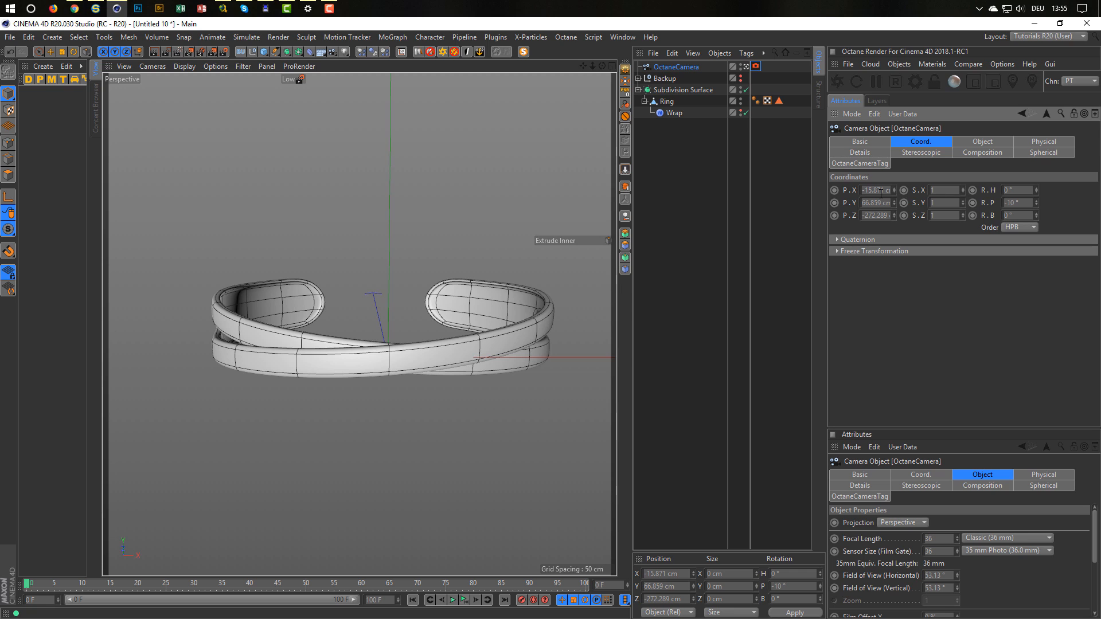
Step: Set the OctaneCamera's X position to 0 cm and lower its Y position to about 48.9 cm
{"action": "left_click", "coordinate": [880, 191]}
{"action": "type", "text": "0"}
{"action": "key", "text": "Return"}
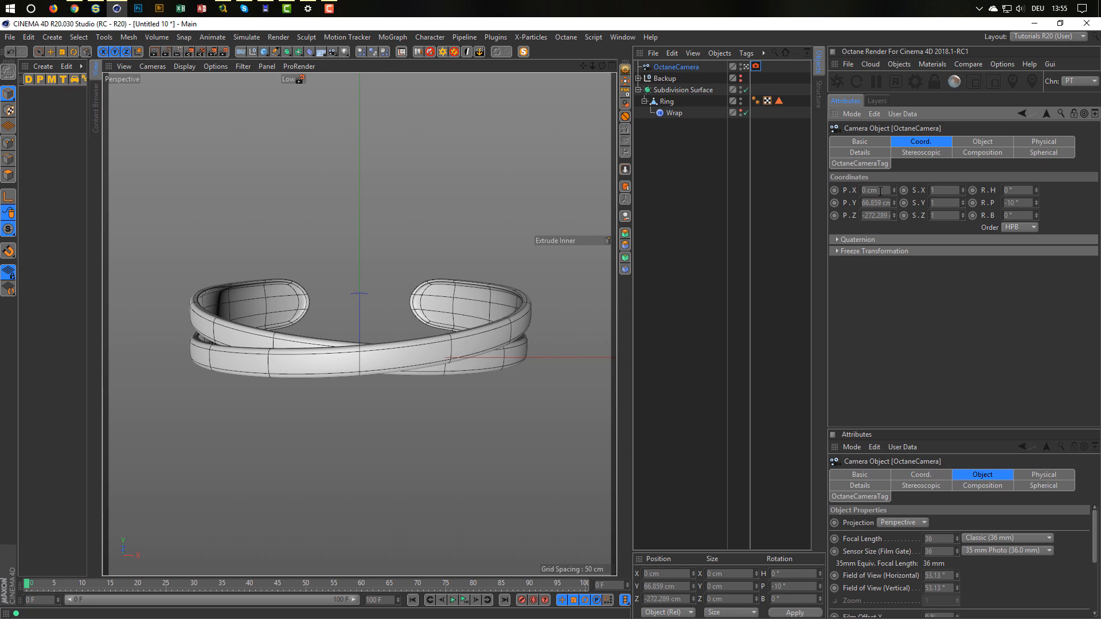
{"action": "left_click_drag", "start_coordinate": [893, 203], "coordinate": [893, 207]}
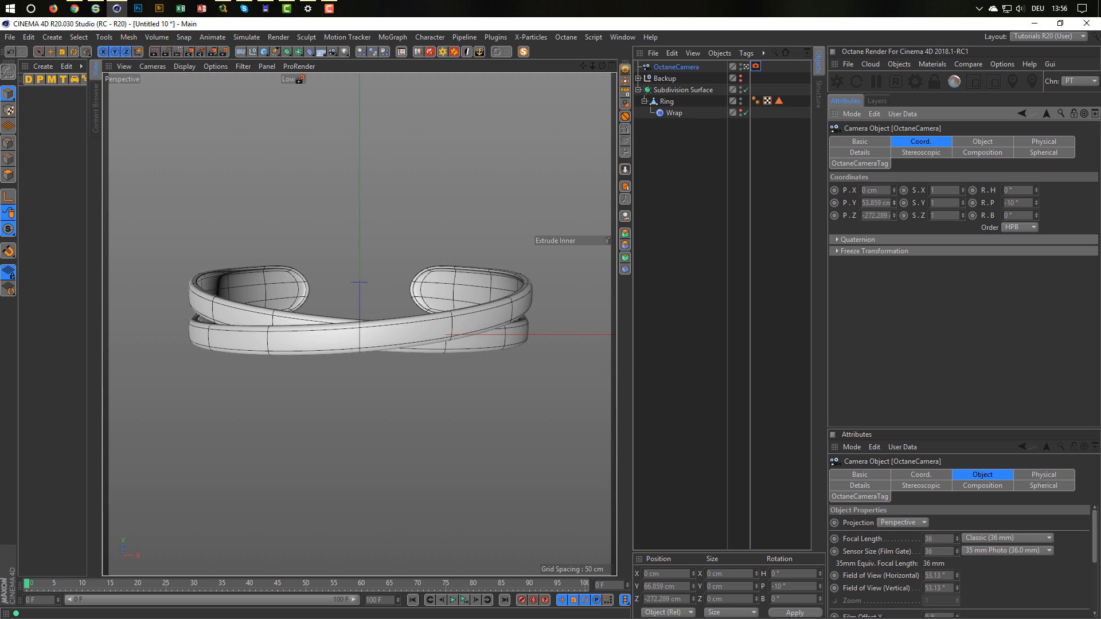
{"action": "left_click_drag", "start_coordinate": [893, 207], "coordinate": [893, 211]}
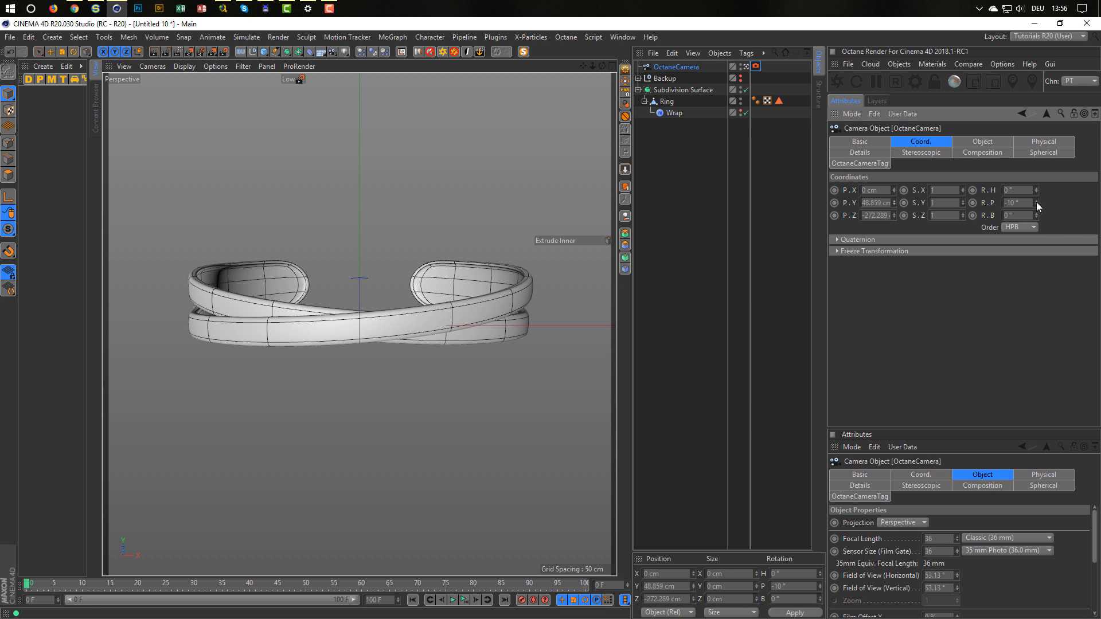
Step: Orbit the OctaneCamera to a slightly higher viewpoint and set its pitch to -12°
{"action": "left_click_drag", "start_coordinate": [356, 311], "coordinate": [353, 316], "text": "alt"}
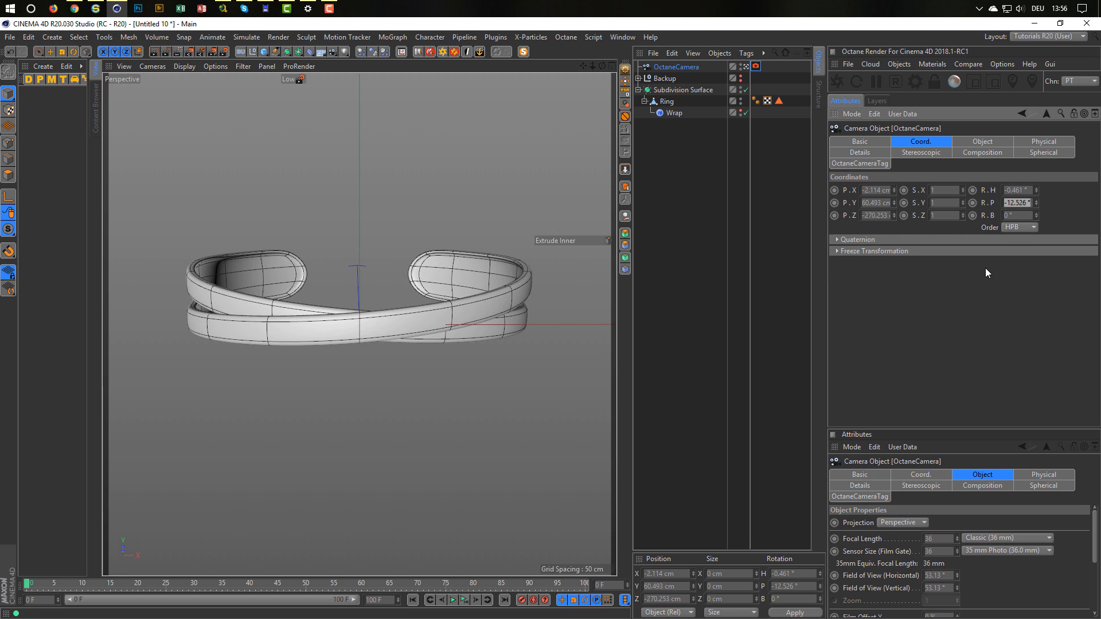
{"action": "type", "text": "-15"}
{"action": "key", "text": "BackSpace"}
{"action": "type", "text": "2"}
{"action": "key", "text": "Return"}
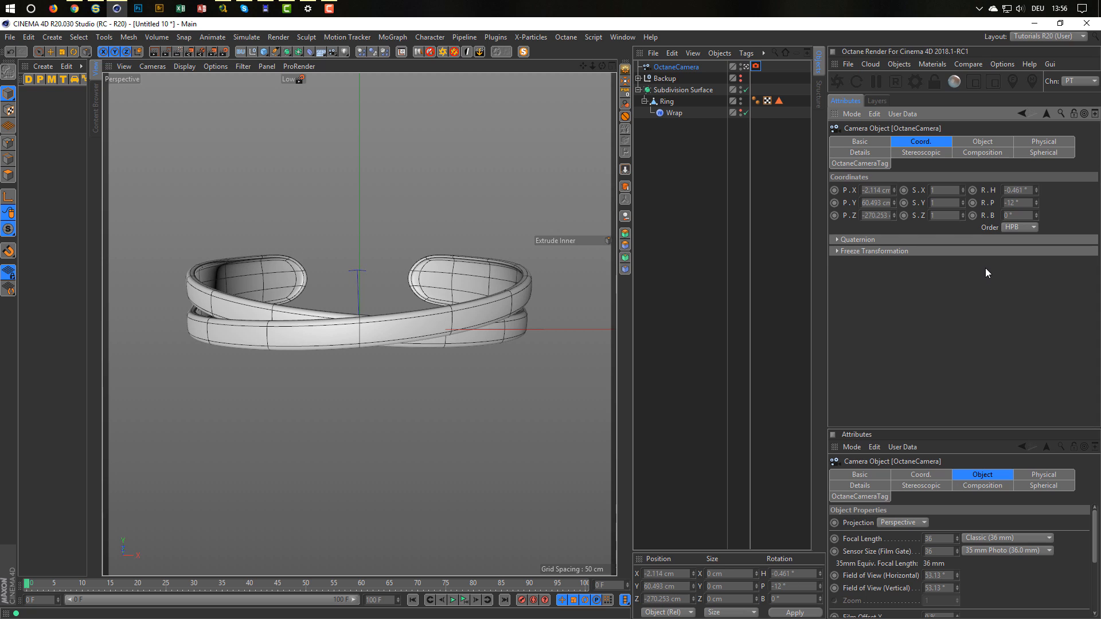
Step: Set the OctaneCamera's X position to 0 cm and heading to 0°, and lower its Y position to about 55.5 cm
{"action": "left_click", "coordinate": [872, 190]}
{"action": "type", "text": "0"}
{"action": "key", "text": "Return"}
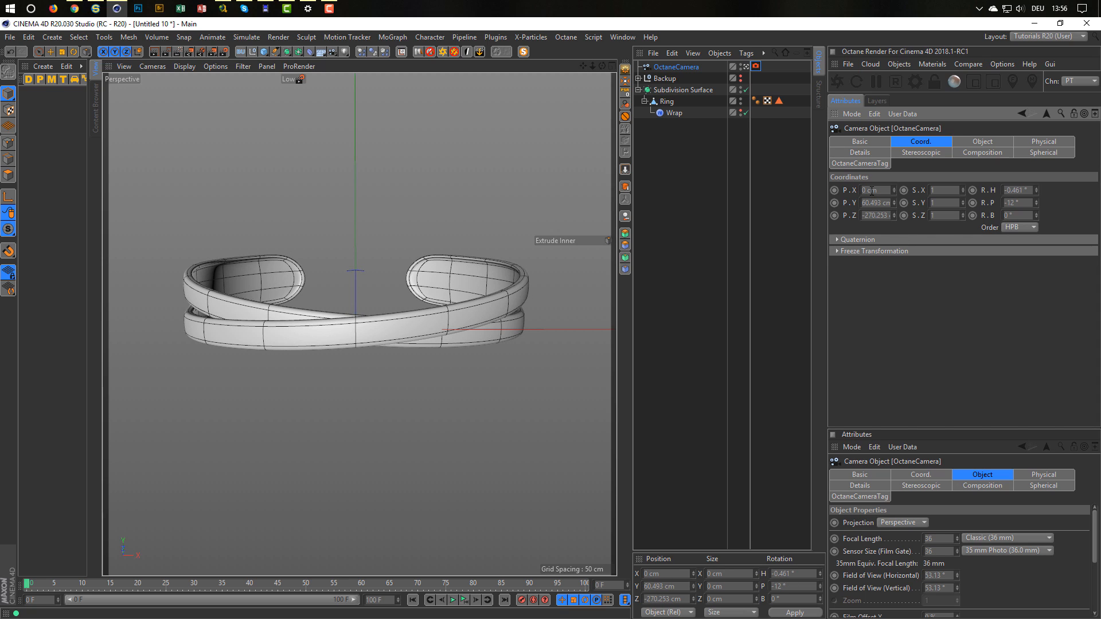
{"action": "left_click", "coordinate": [1016, 191]}
{"action": "type", "text": "0"}
{"action": "key", "text": "Return"}
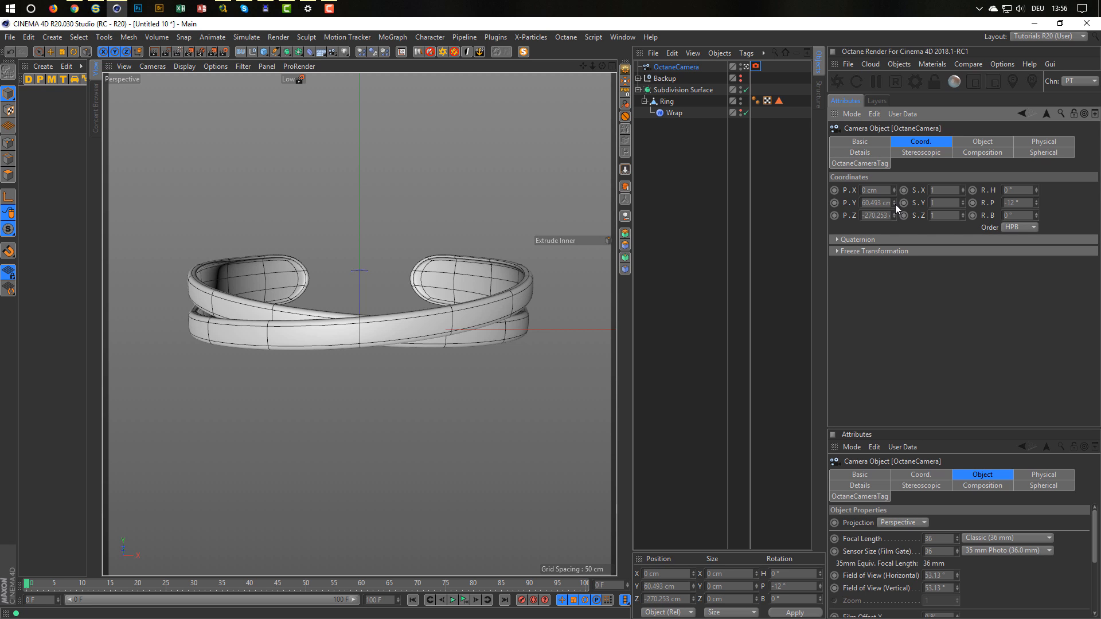
{"action": "left_click_drag", "start_coordinate": [895, 204], "coordinate": [895, 213]}
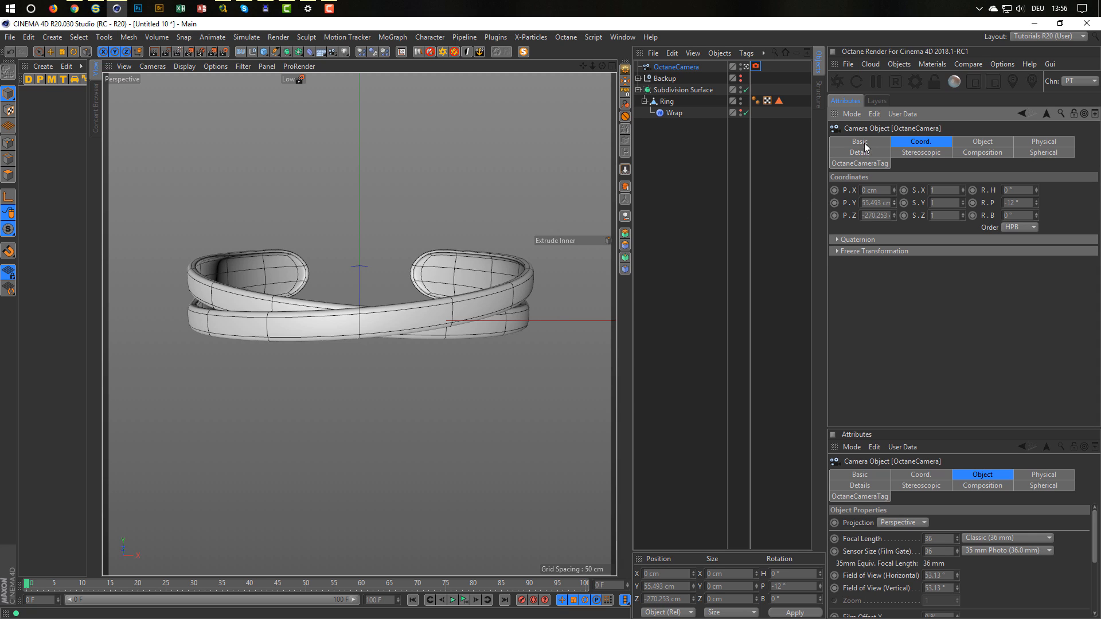
Step: Download the Aluminium material from the LocalDB Real Metal category in the Octane LiveDB and minimize the library window
{"action": "left_click", "coordinate": [929, 65]}
{"action": "left_click", "coordinate": [952, 178]}
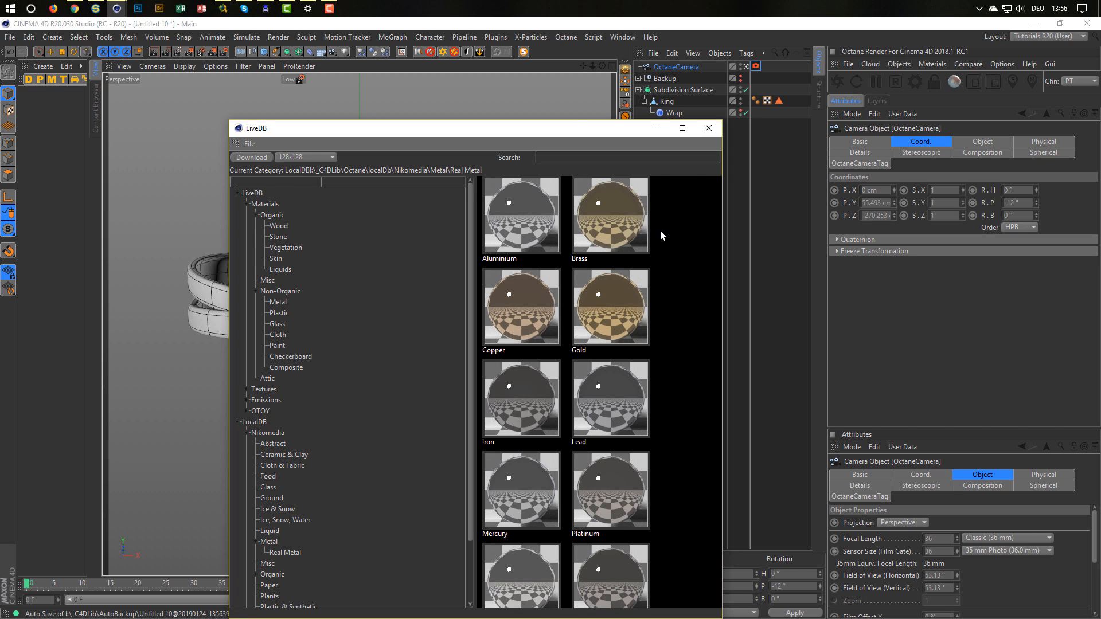
{"action": "left_click_drag", "start_coordinate": [576, 129], "coordinate": [589, 78]}
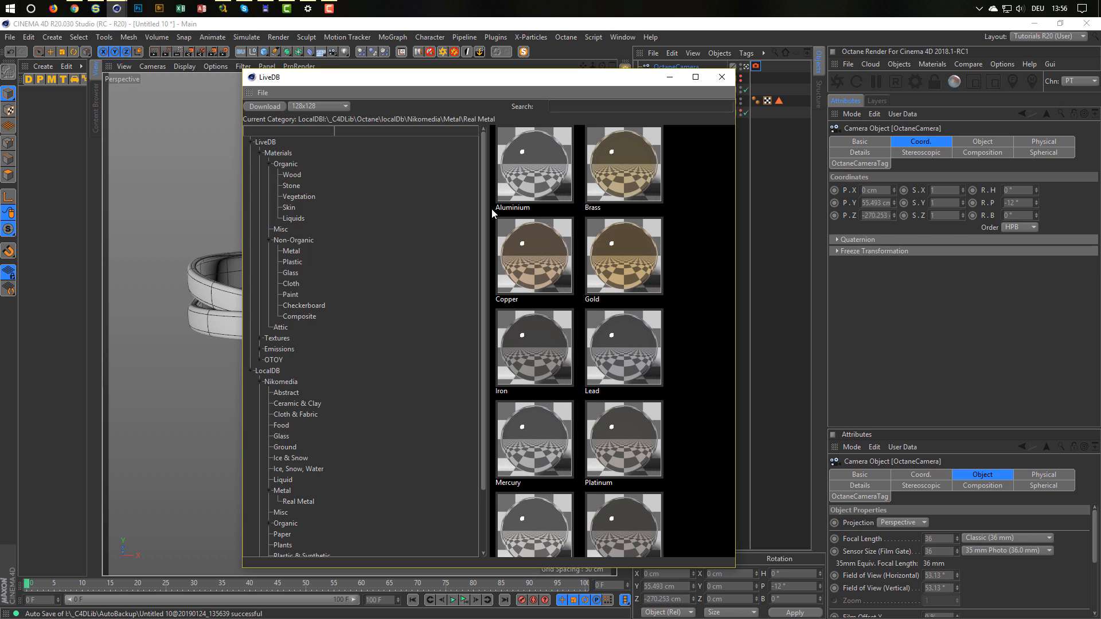
{"action": "left_click_drag", "start_coordinate": [486, 222], "coordinate": [483, 300]}
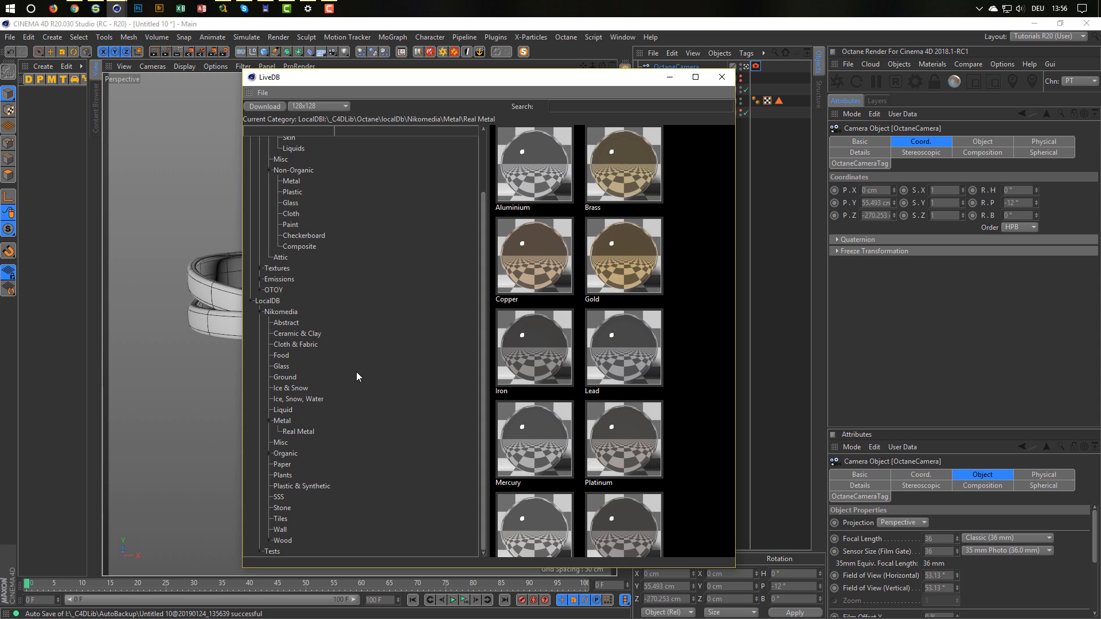
{"action": "left_click", "coordinate": [535, 181]}
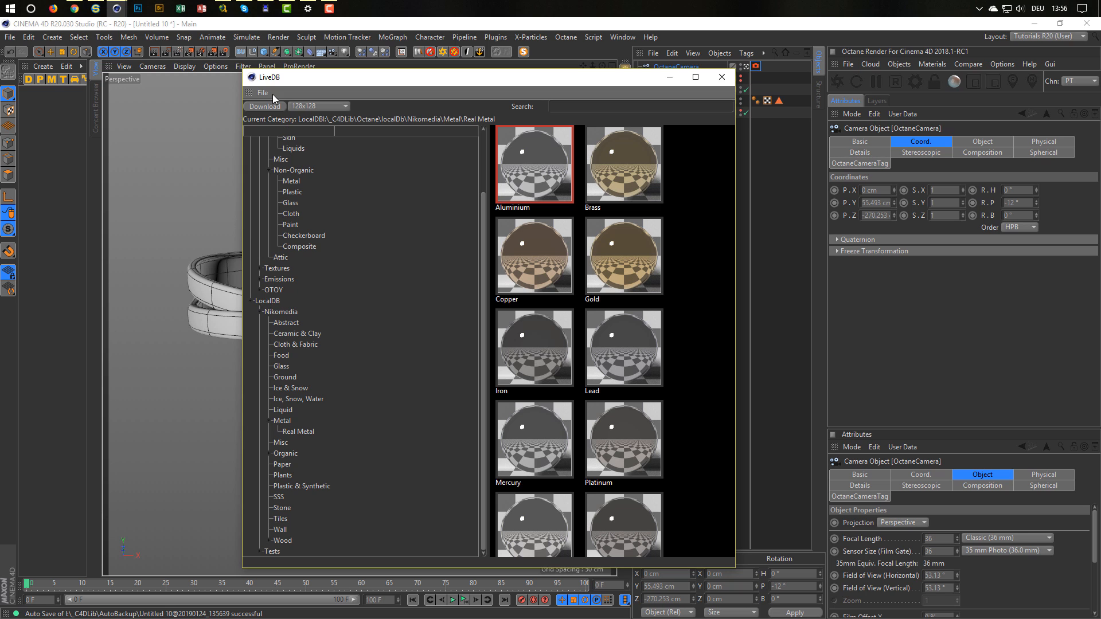
{"action": "left_click", "coordinate": [263, 106]}
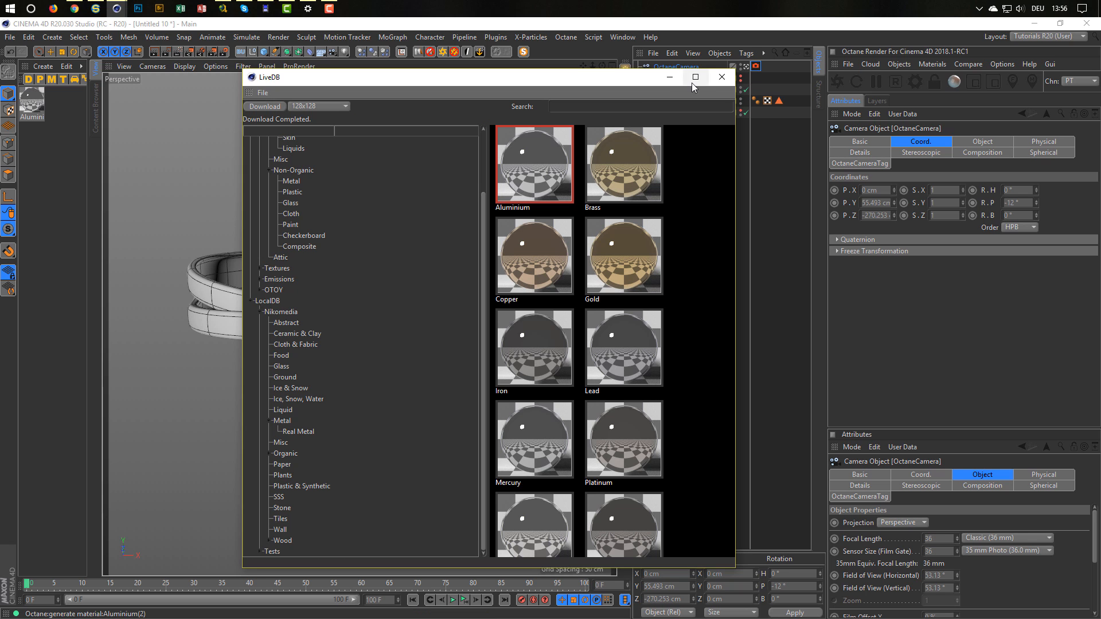
{"action": "left_click", "coordinate": [670, 78]}
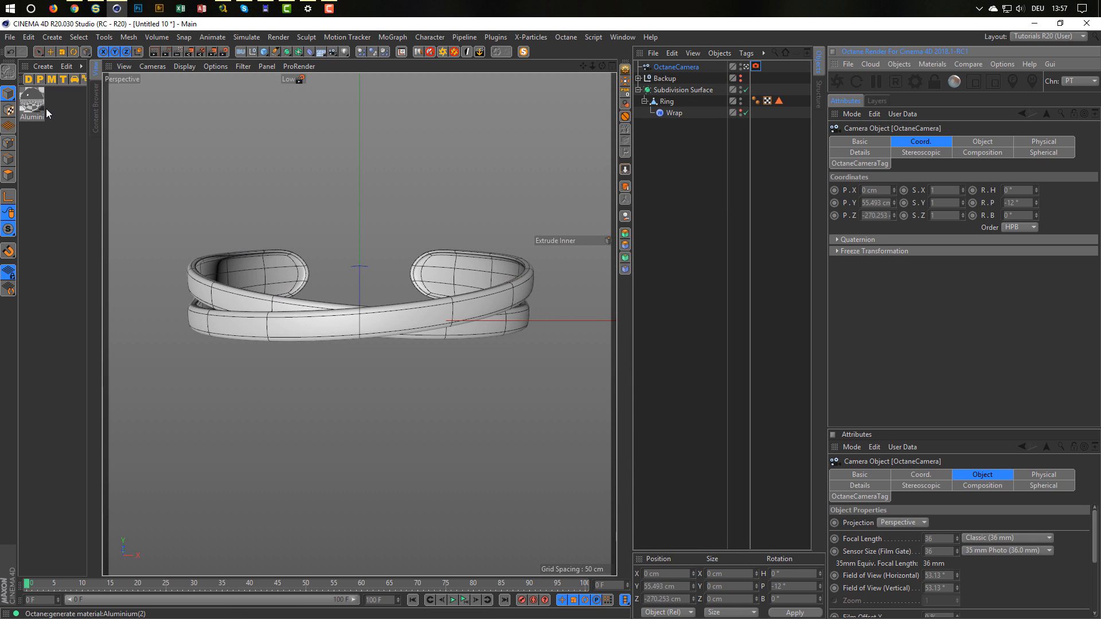
Step: Assign the Aluminium material to the Ring and start an Octane live render in a smaller Live Viewer window over the viewport
{"action": "left_click_drag", "start_coordinate": [36, 105], "coordinate": [667, 102]}
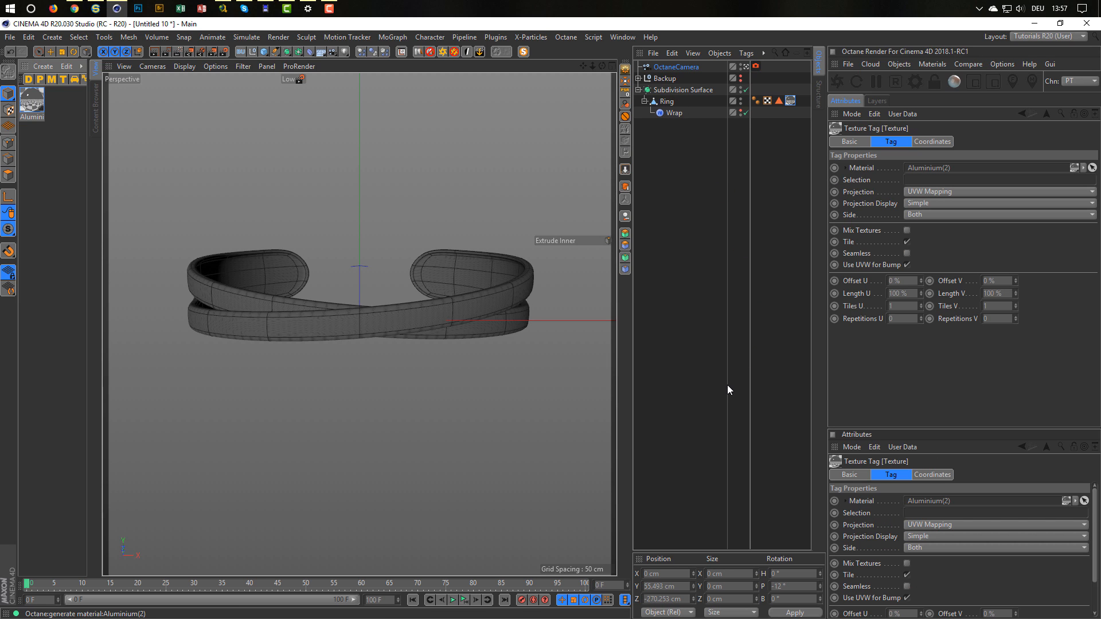
{"action": "left_click", "coordinate": [838, 82]}
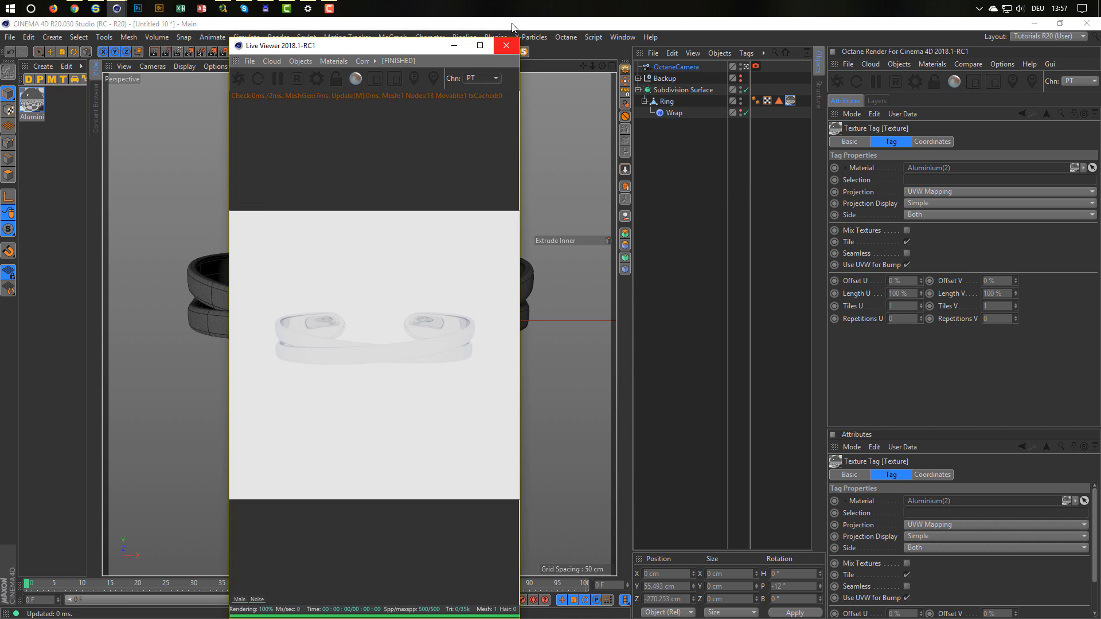
{"action": "left_click_drag", "start_coordinate": [514, 59], "coordinate": [474, 245]}
{"action": "left_click_drag", "start_coordinate": [400, 244], "coordinate": [438, 166]}
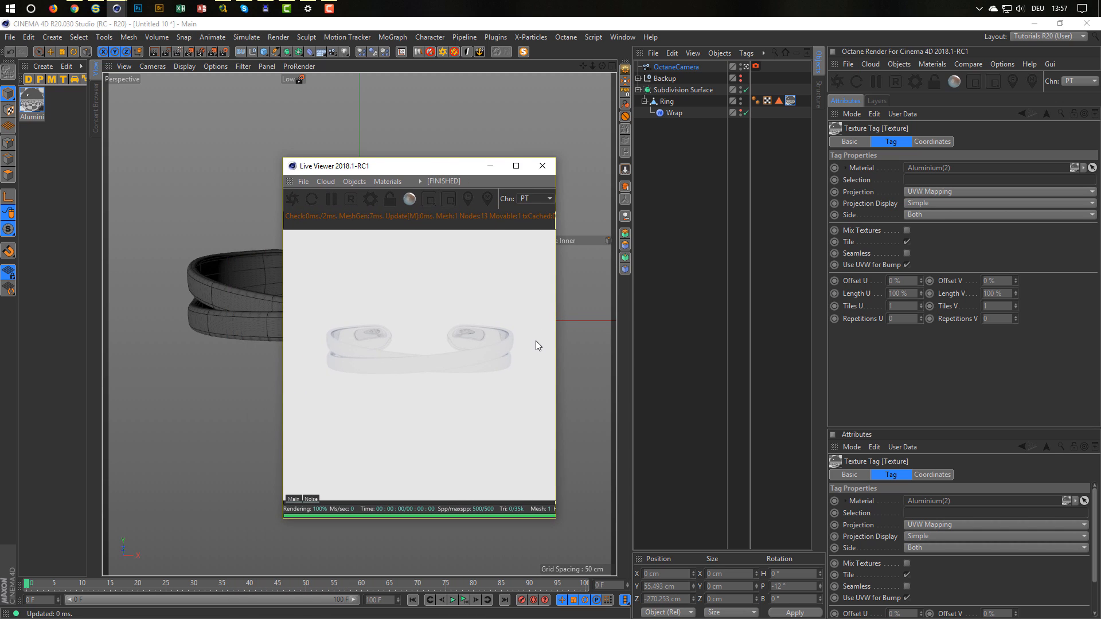
{"action": "left_click_drag", "start_coordinate": [448, 166], "coordinate": [488, 220]}
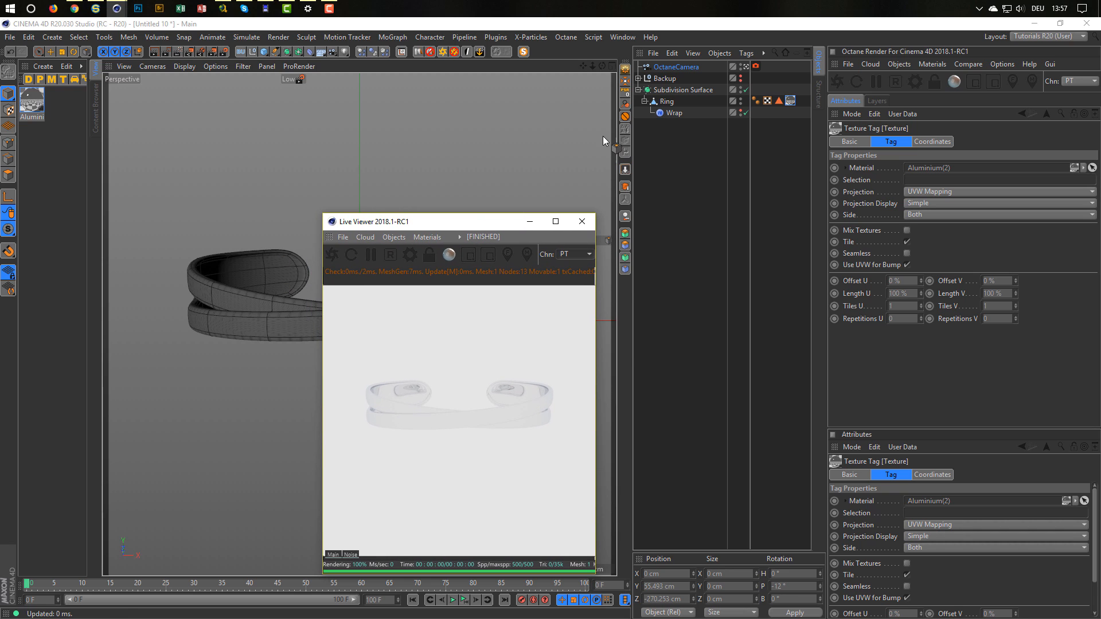
Step: Drop the Subdivision Surface containing the cuff onto the floor plane
{"action": "left_click", "coordinate": [681, 90]}
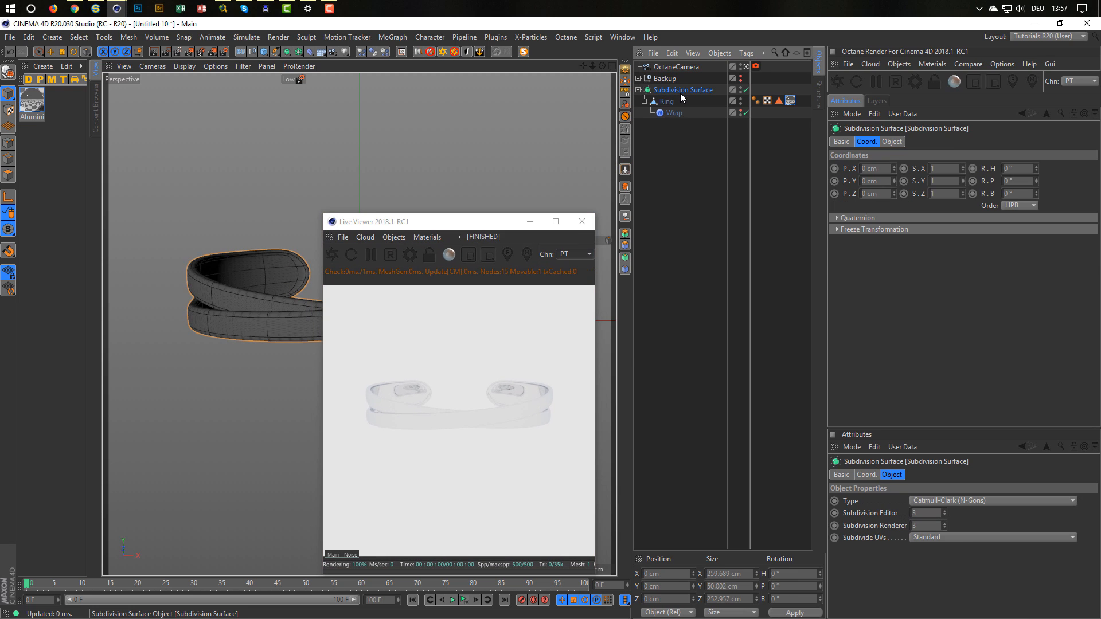
{"action": "left_click", "coordinate": [627, 170]}
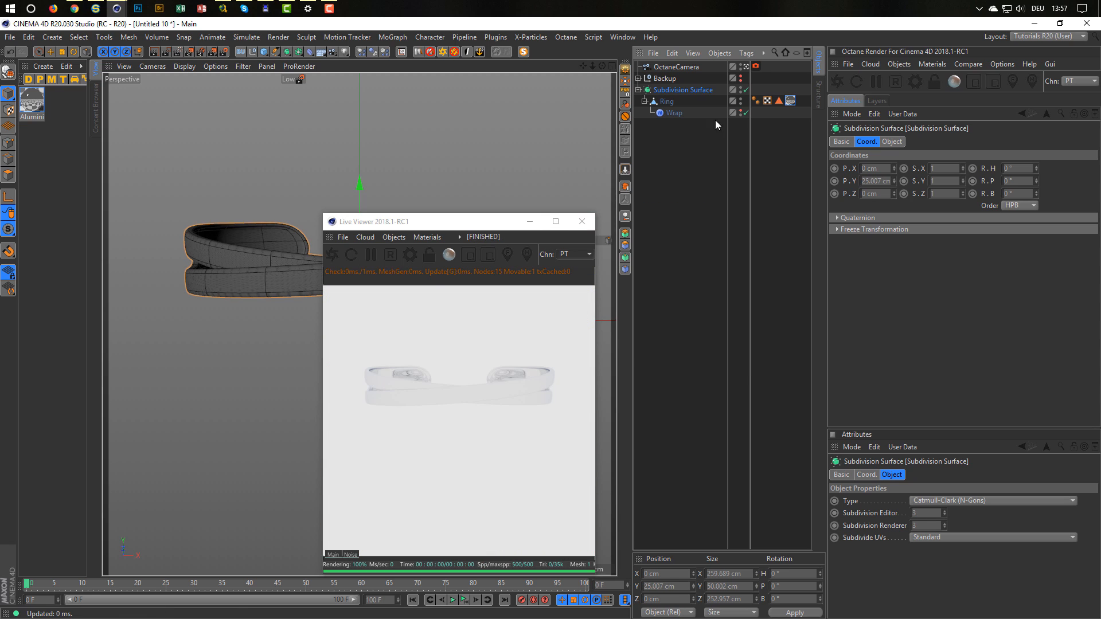
Step: Raise the OctaneCamera's Y position to about 82.5 cm and lock the camera with a Protection tag
{"action": "left_click", "coordinate": [678, 67]}
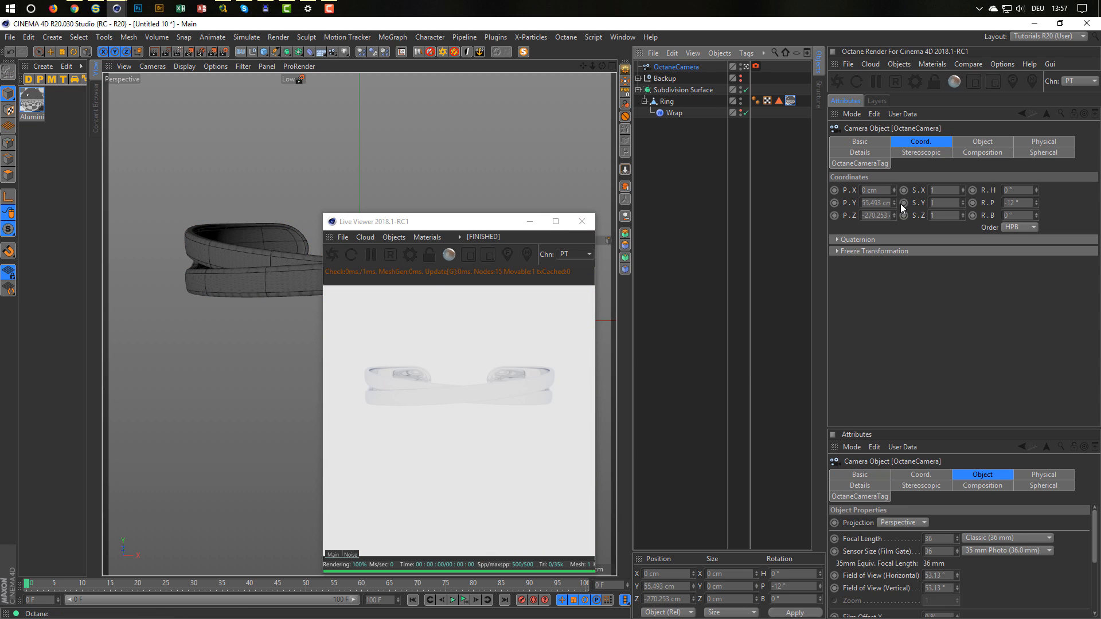
{"action": "left_click_drag", "start_coordinate": [893, 202], "coordinate": [893, 196]}
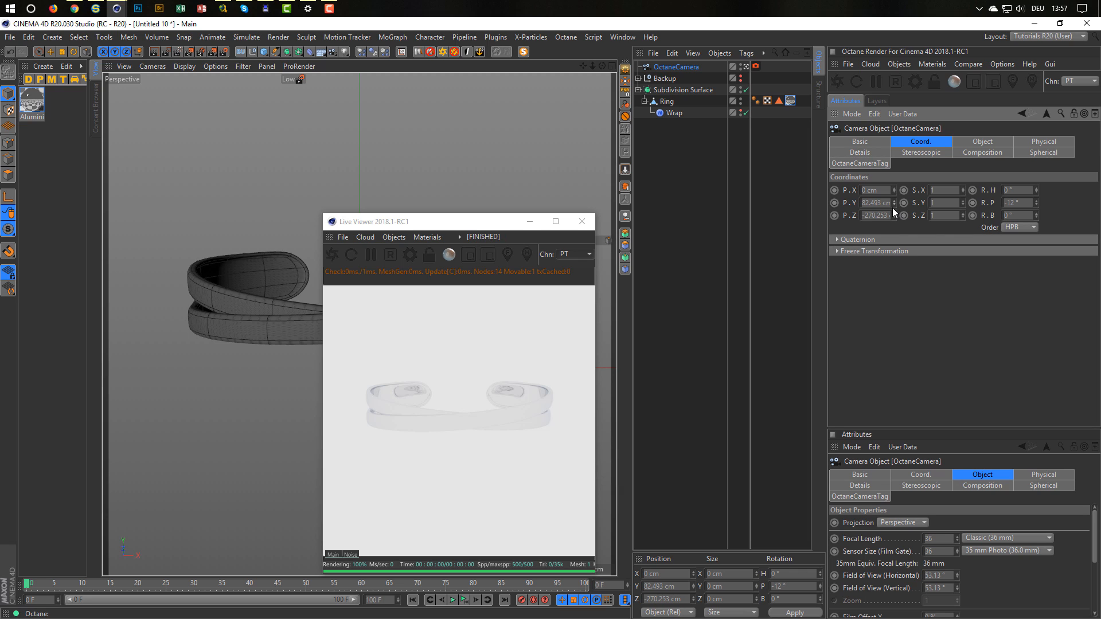
{"action": "left_click", "coordinate": [624, 117]}
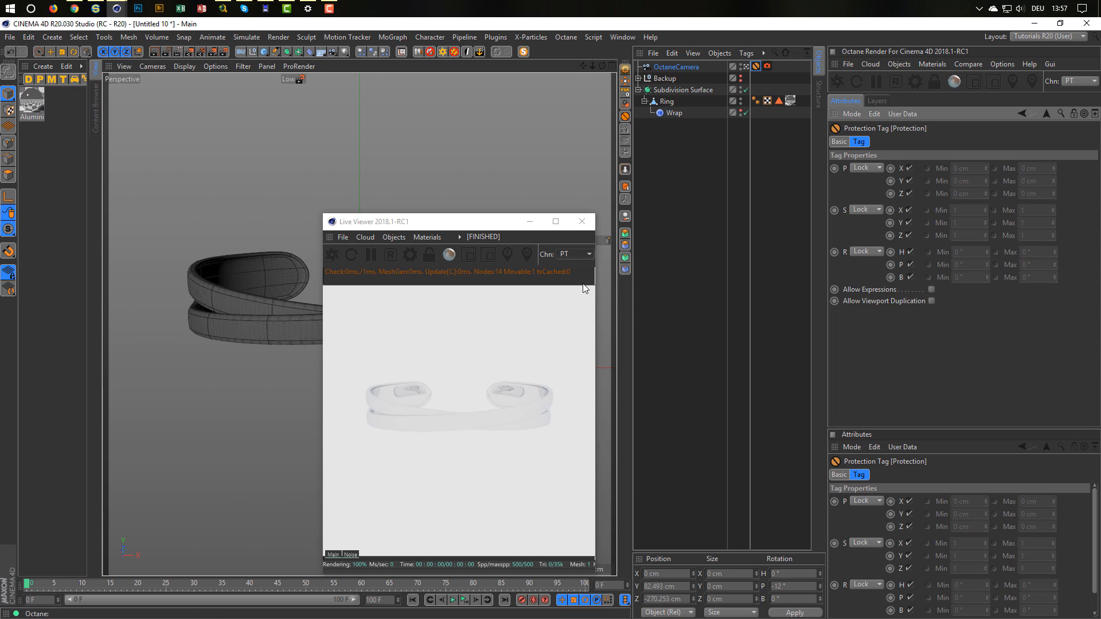
{"action": "left_click_drag", "start_coordinate": [496, 224], "coordinate": [480, 184]}
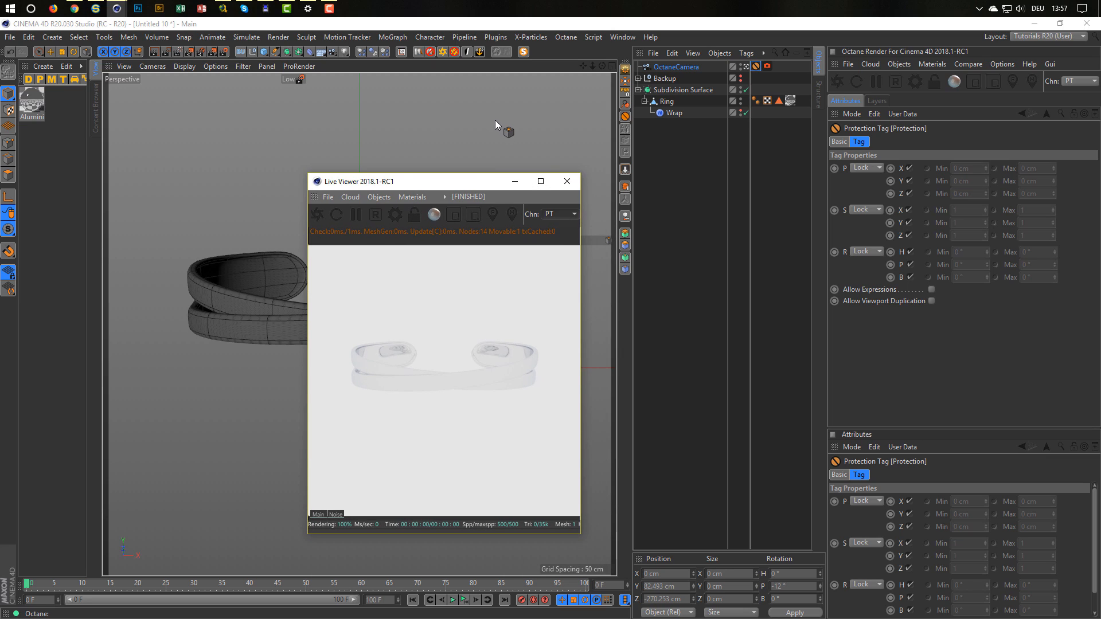
Step: Add the Octane Rig Pro studio setup to the scene and enable its background
{"action": "left_click", "coordinate": [443, 53]}
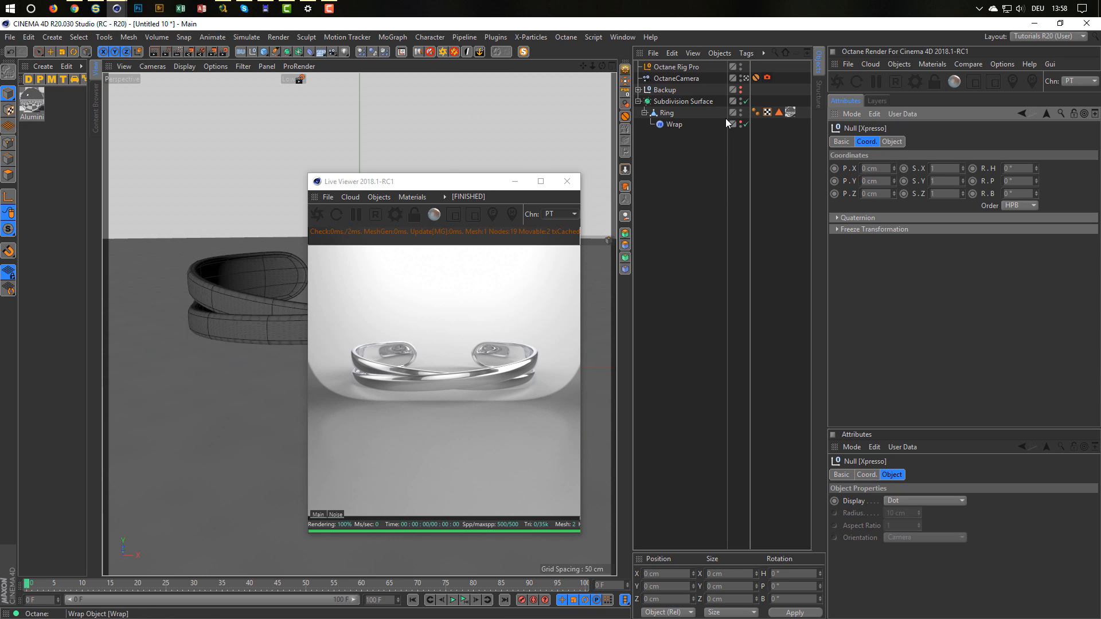
{"action": "left_click", "coordinate": [693, 66]}
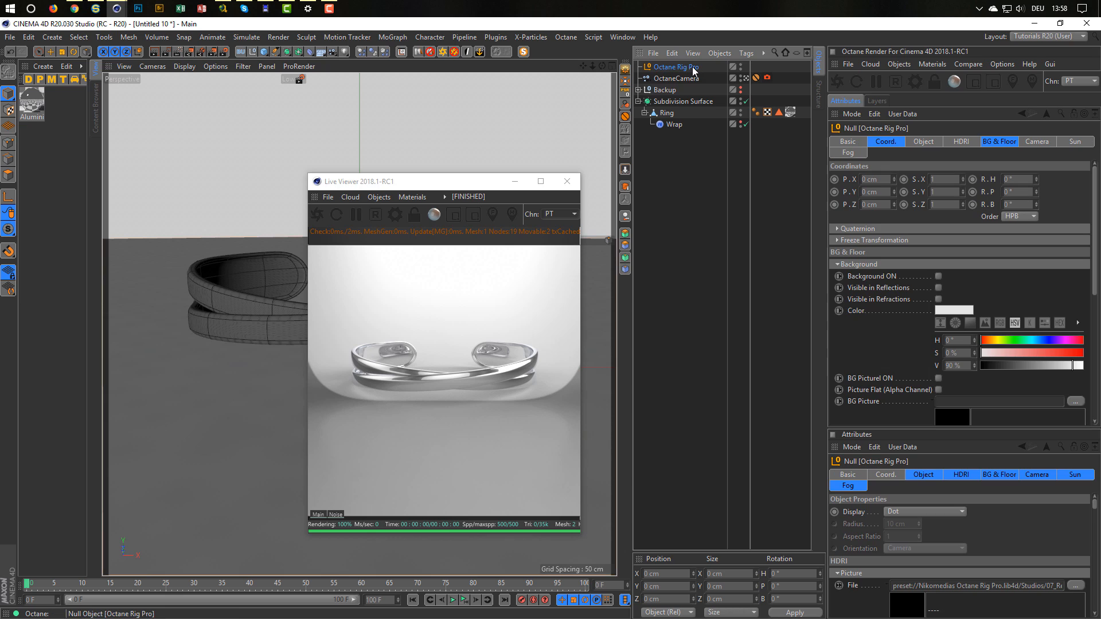
{"action": "left_click", "coordinate": [999, 142]}
{"action": "left_click", "coordinate": [938, 187]}
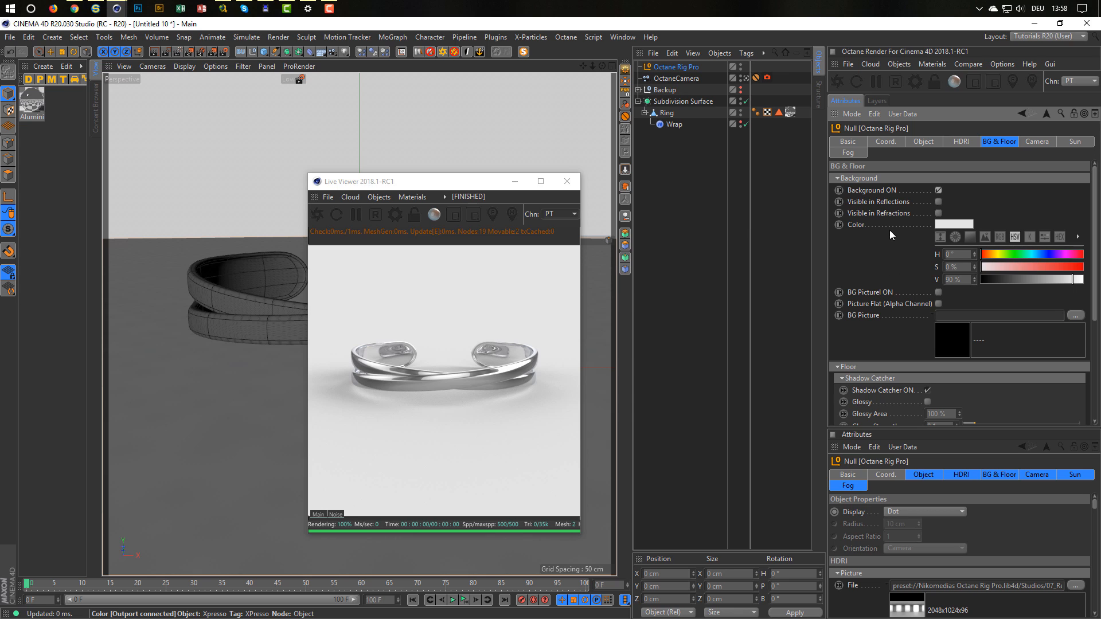
Step: Darken the studio rig's background colour to a V value of 14% and enable Glossy on the shadow catcher
{"action": "left_click_drag", "start_coordinate": [1047, 277], "coordinate": [996, 279]}
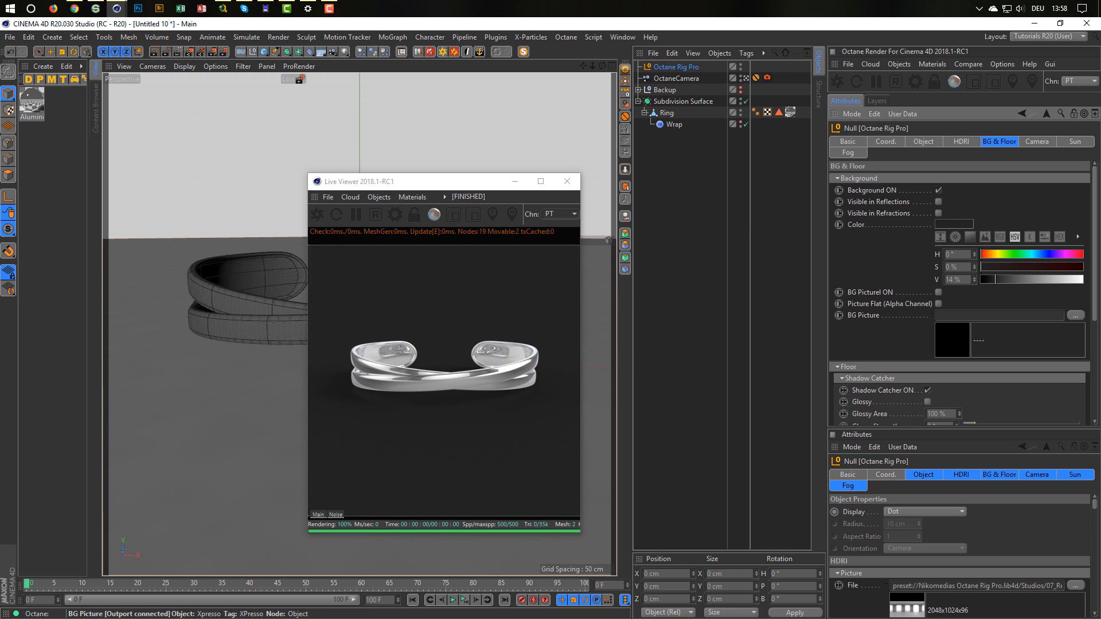
{"action": "left_click_drag", "start_coordinate": [1095, 289], "coordinate": [1093, 374]}
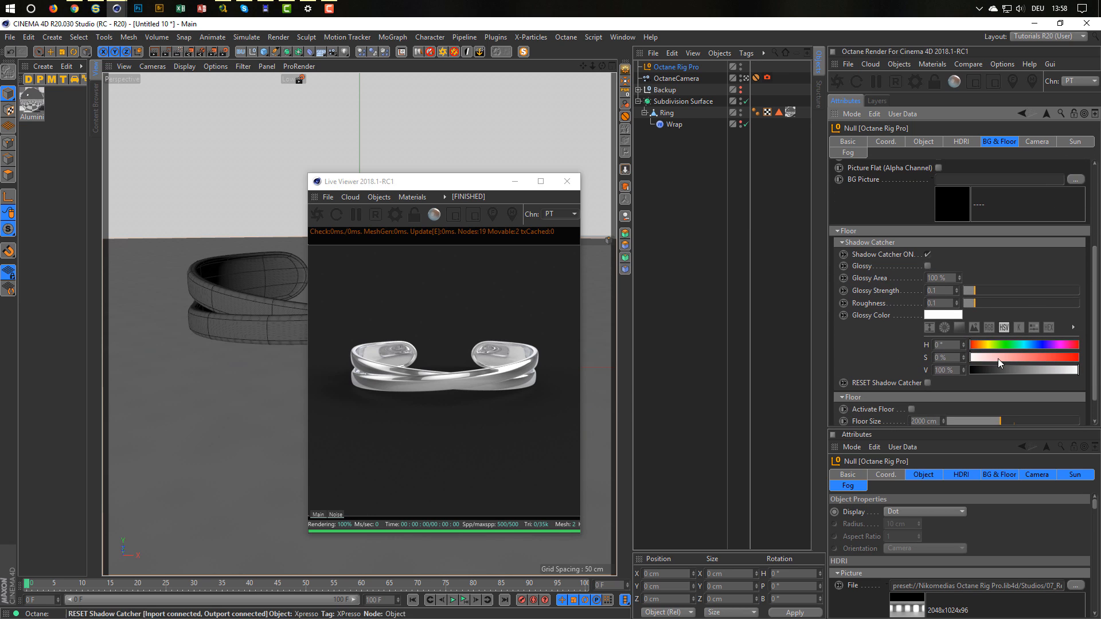
{"action": "left_click", "coordinate": [928, 266]}
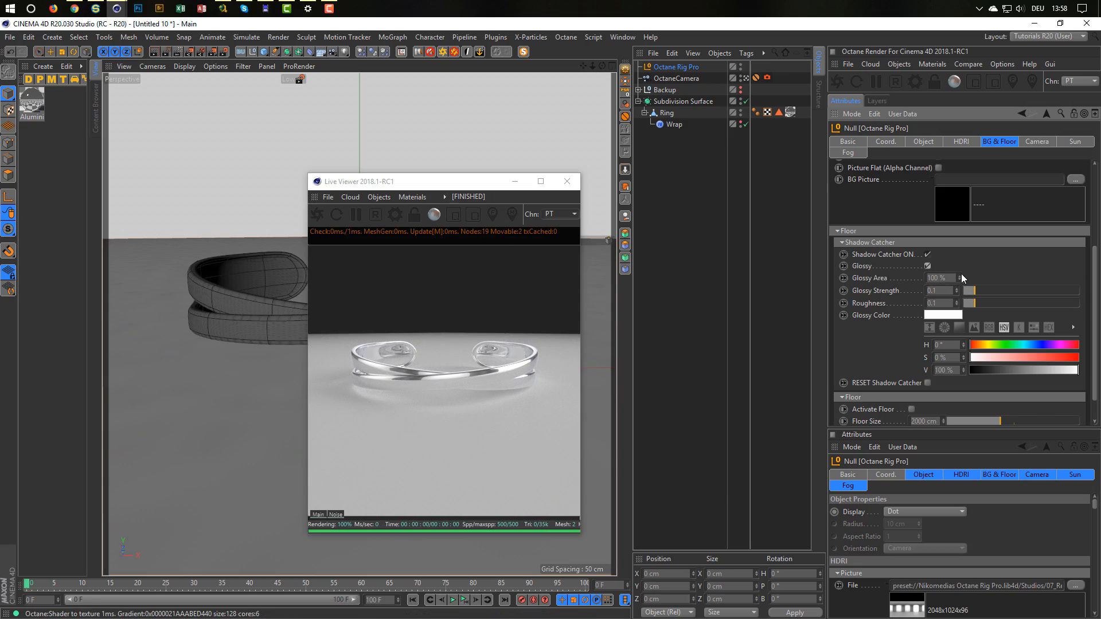
Step: Set the shadow catcher's Glossy Area to 10% and copy the dark background colour onto its Glossy Color
{"action": "left_click_drag", "start_coordinate": [958, 274], "coordinate": [958, 304]}
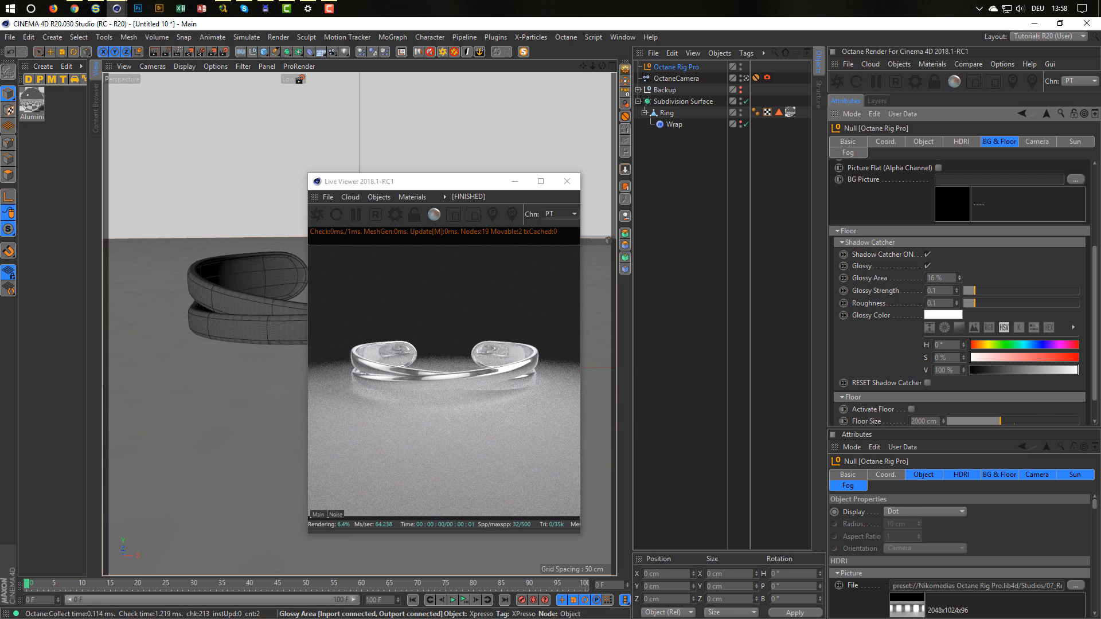
{"action": "left_click", "coordinate": [940, 278]}
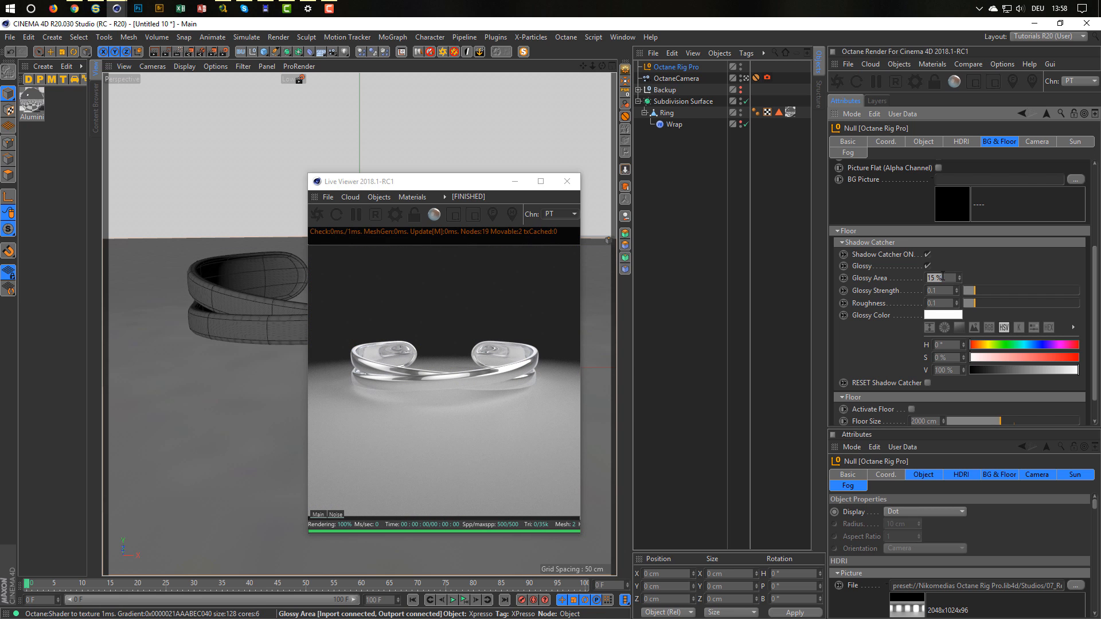
{"action": "type", "text": "10"}
{"action": "key", "text": "Return"}
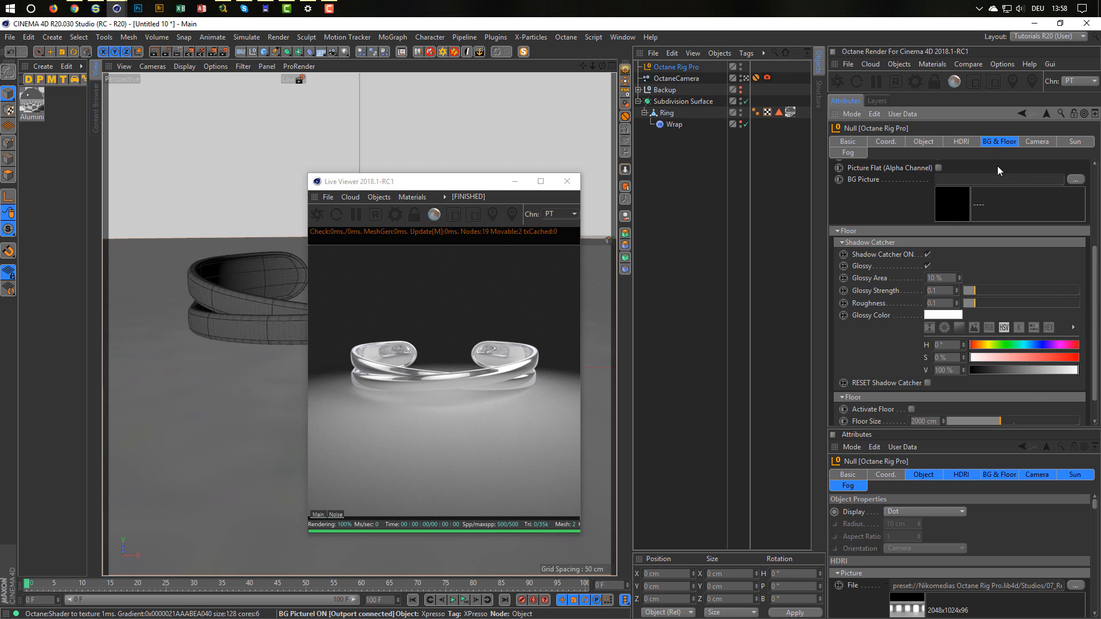
{"action": "left_click_drag", "start_coordinate": [1095, 266], "coordinate": [1092, 218]}
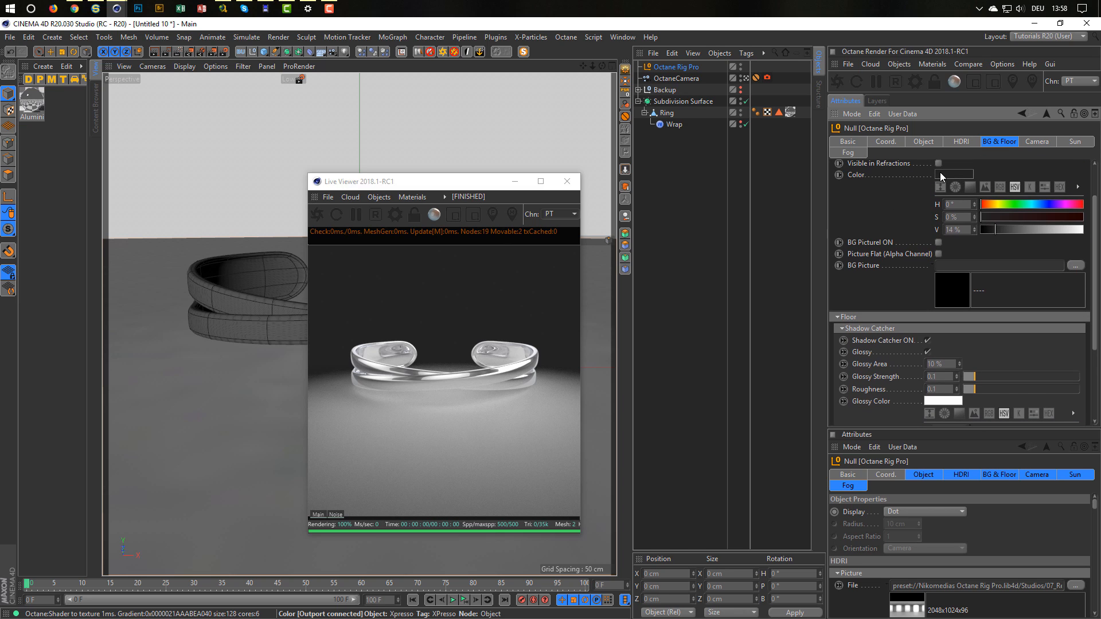
{"action": "left_click_drag", "start_coordinate": [943, 172], "coordinate": [937, 399]}
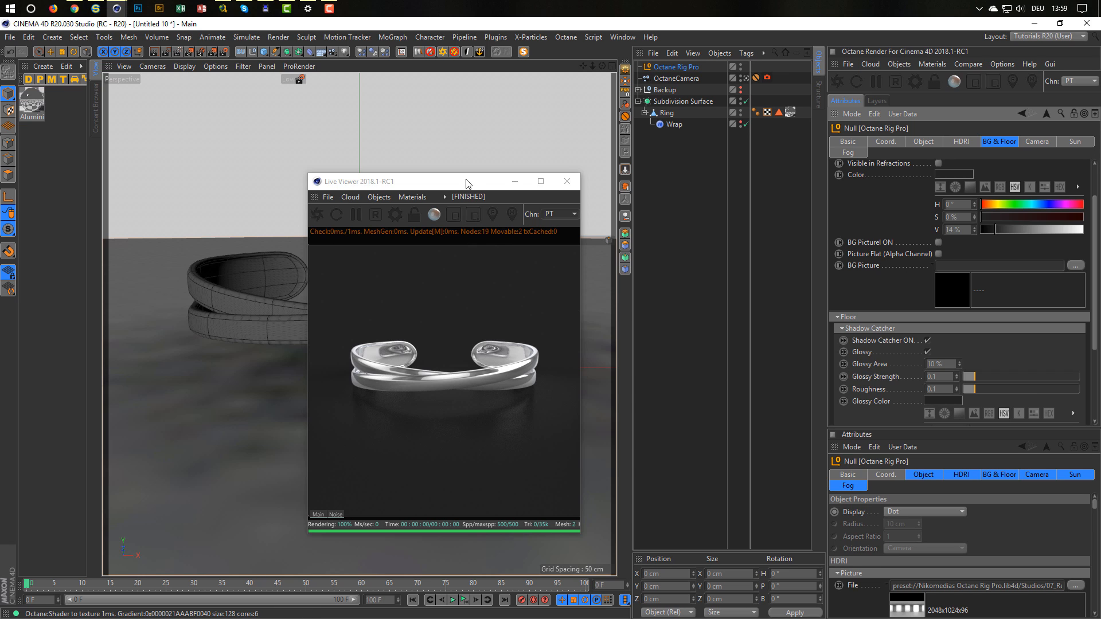
Step: Open the Aluminium material in the Octane Node Editor and arrange it and the Live Viewer side by side
{"action": "left_click_drag", "start_coordinate": [466, 181], "coordinate": [706, 191]}
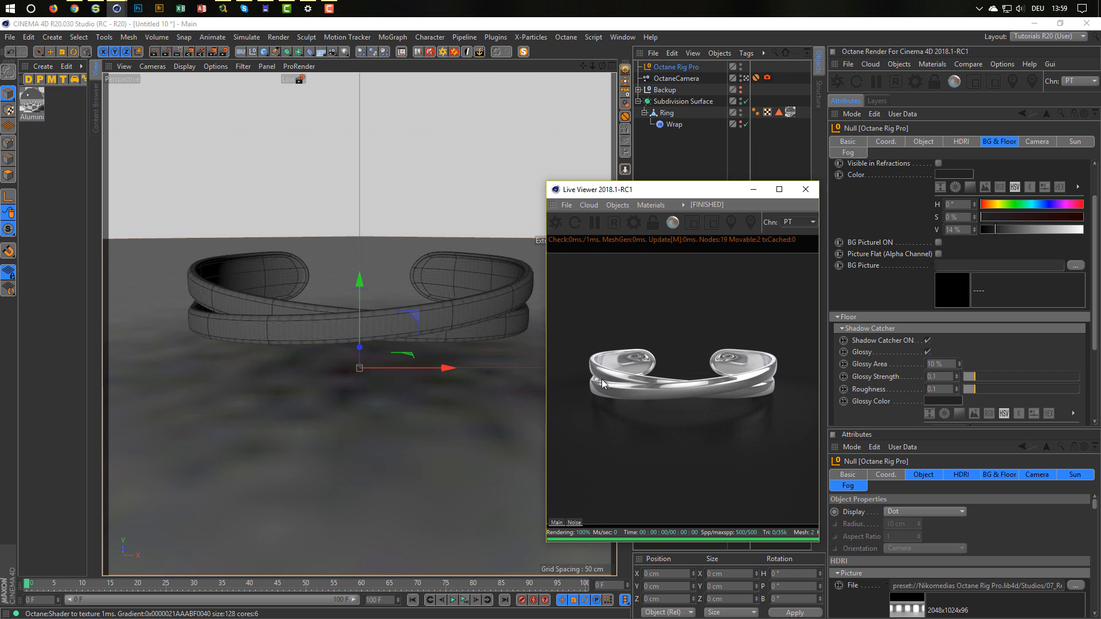
{"action": "left_click", "coordinate": [39, 105]}
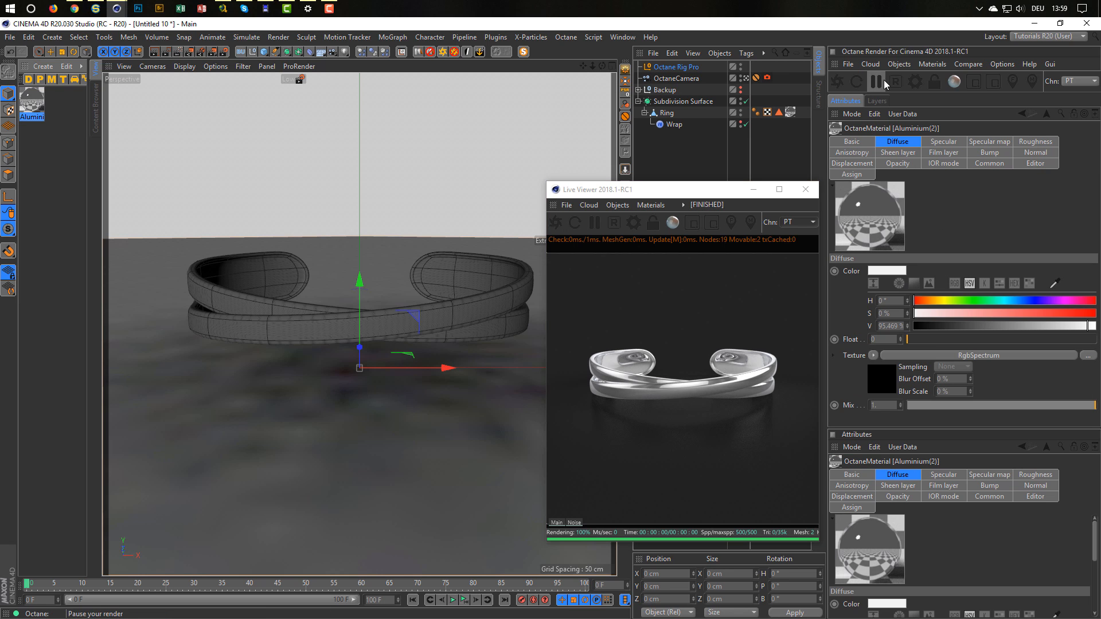
{"action": "left_click", "coordinate": [931, 64]}
{"action": "left_click", "coordinate": [895, 484]}
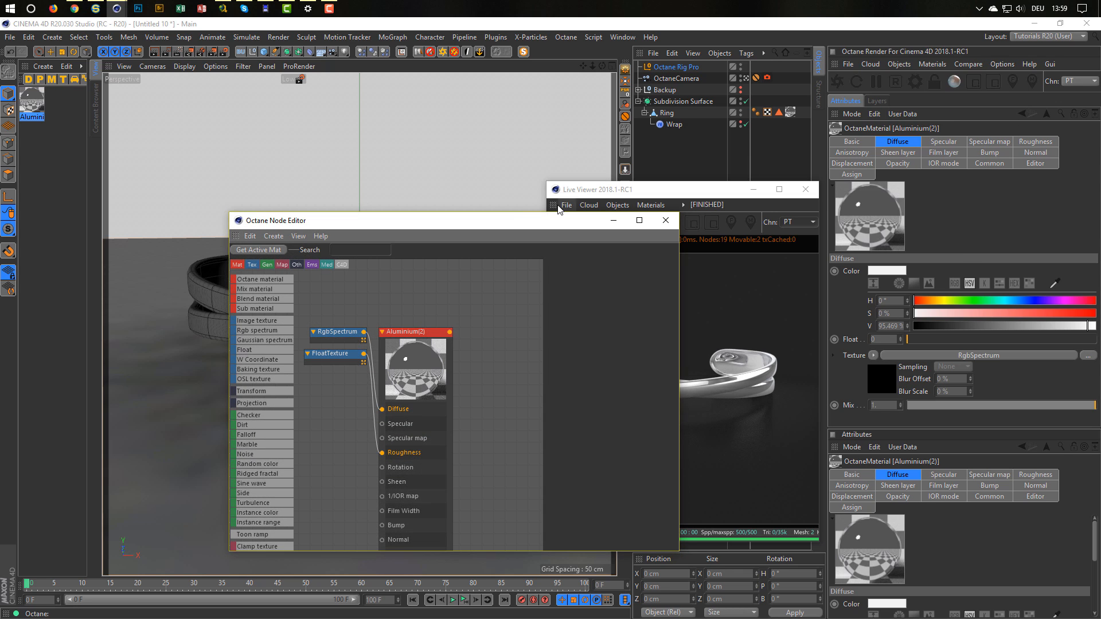
{"action": "left_click_drag", "start_coordinate": [512, 222], "coordinate": [359, 147]}
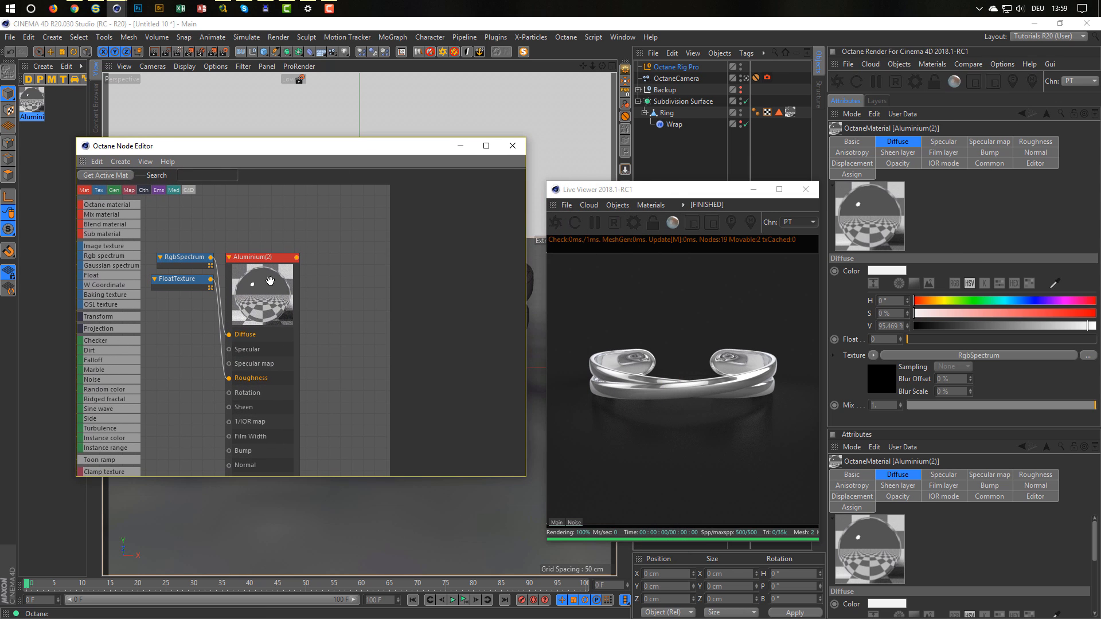
Step: Spread out the texture nodes of the Aluminium material and set its Roughness FloatTexture to about 0.066
{"action": "middle_click_drag", "start_coordinate": [271, 281], "coordinate": [245, 237]}
{"action": "left_click_drag", "start_coordinate": [200, 229], "coordinate": [195, 326]}
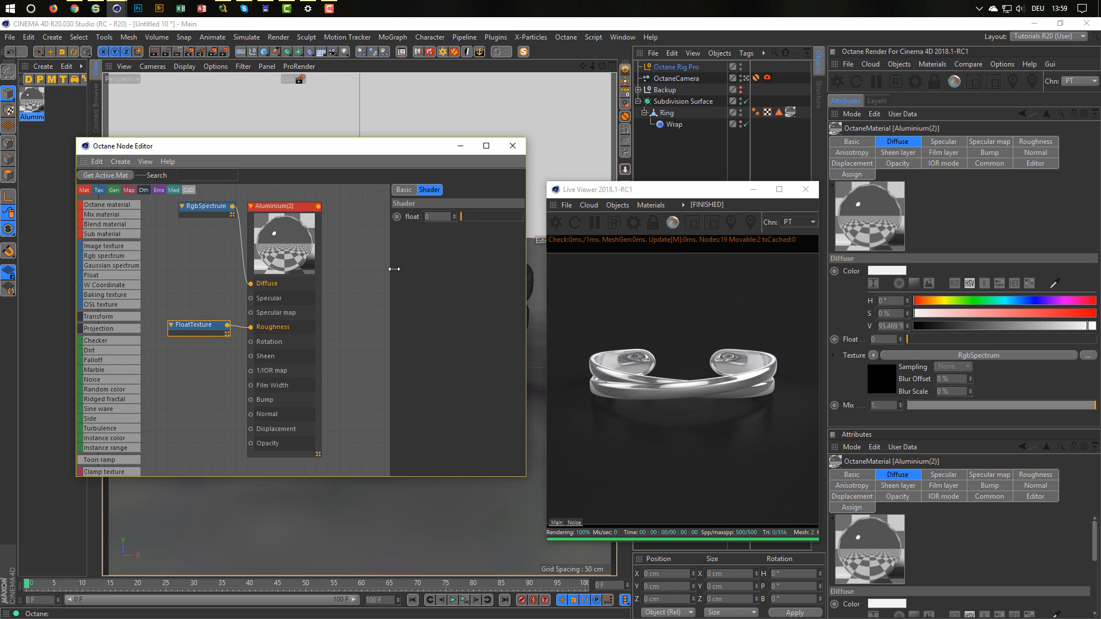
{"action": "left_click_drag", "start_coordinate": [466, 216], "coordinate": [463, 218]}
{"action": "left_click_drag", "start_coordinate": [209, 206], "coordinate": [196, 259]}
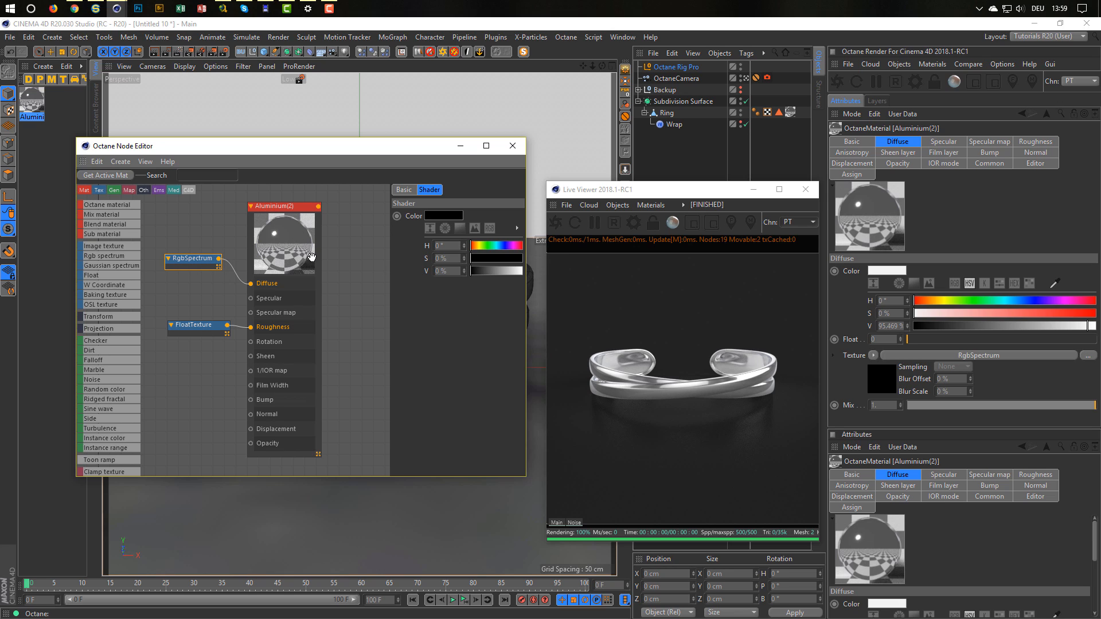
Step: Show the Aluminium material node's IOR mode settings in an enlarged node editor with a wider parameter area
{"action": "left_click", "coordinate": [281, 209]}
{"action": "left_click", "coordinate": [414, 190]}
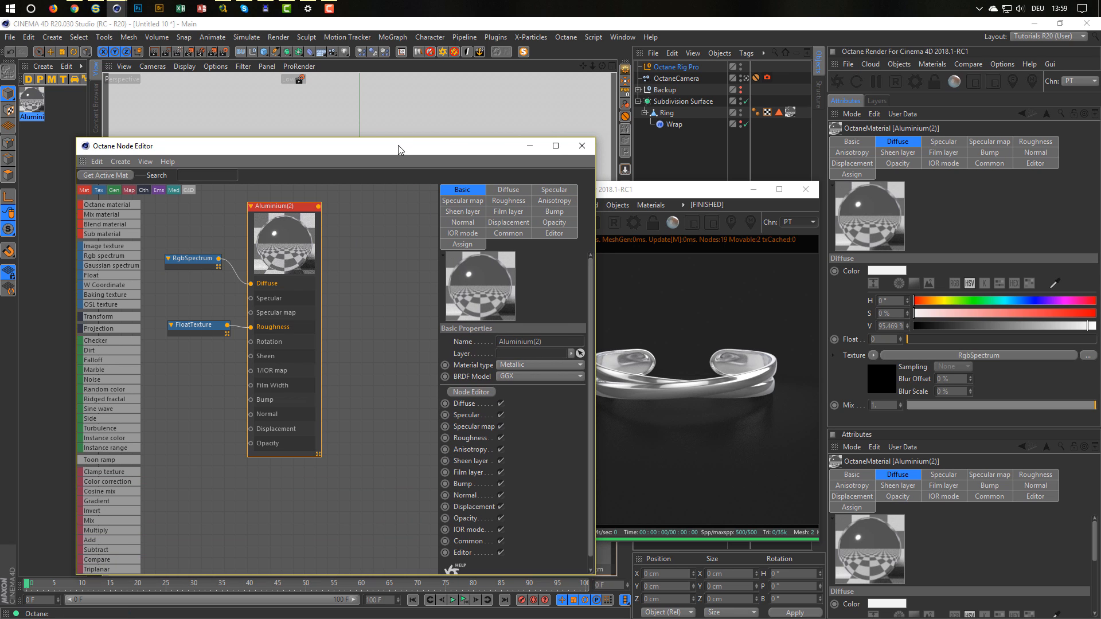
{"action": "left_click_drag", "start_coordinate": [398, 146], "coordinate": [346, 93]}
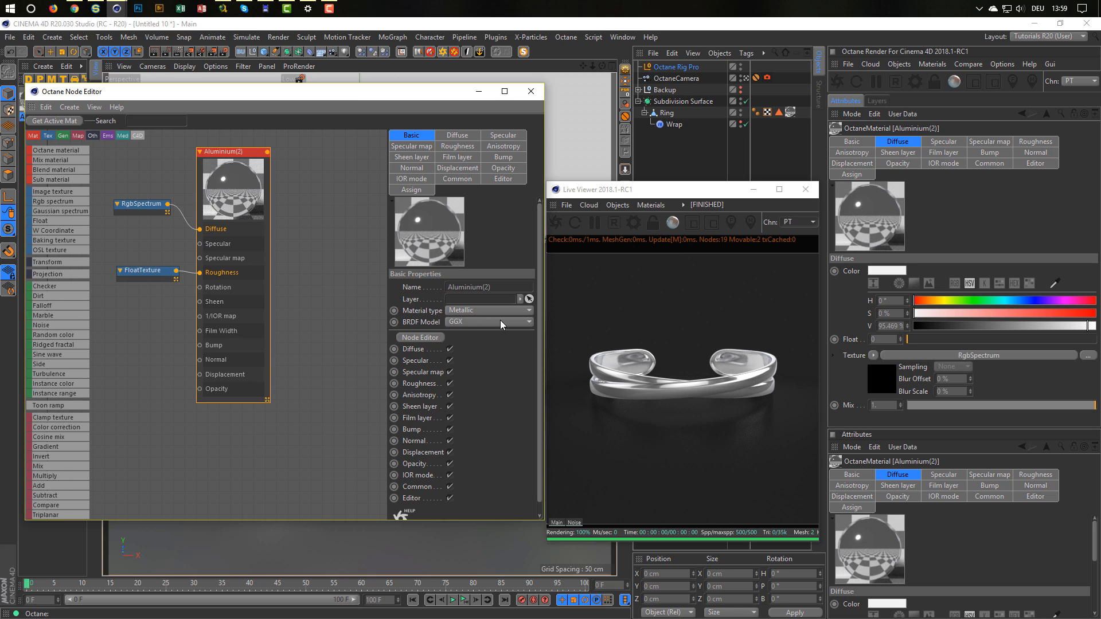
{"action": "left_click", "coordinate": [413, 178]}
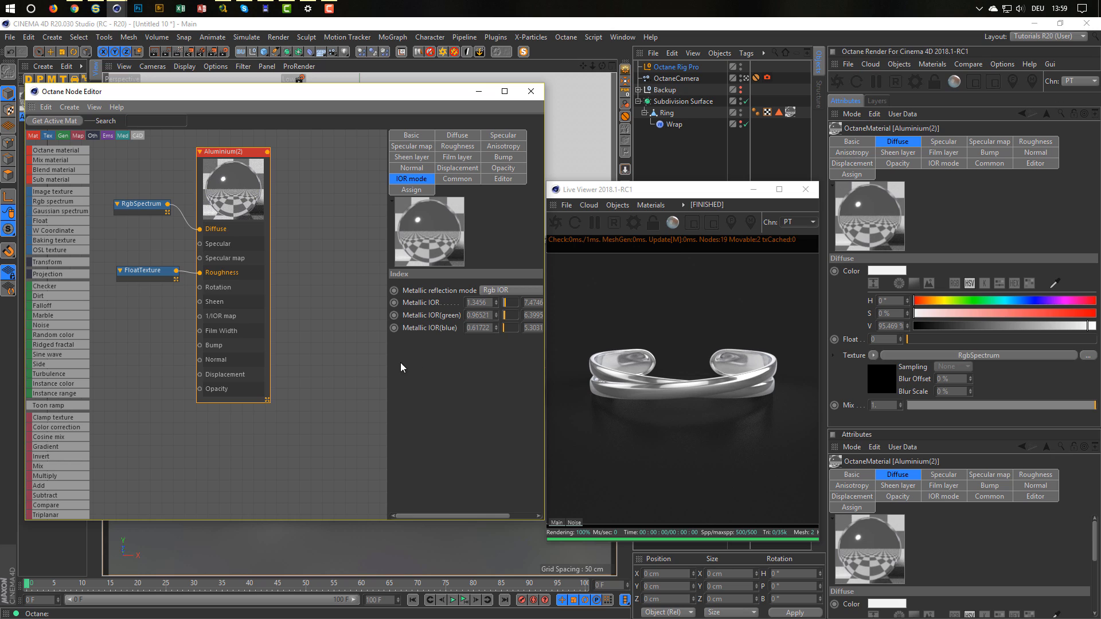
{"action": "left_click_drag", "start_coordinate": [388, 365], "coordinate": [318, 370]}
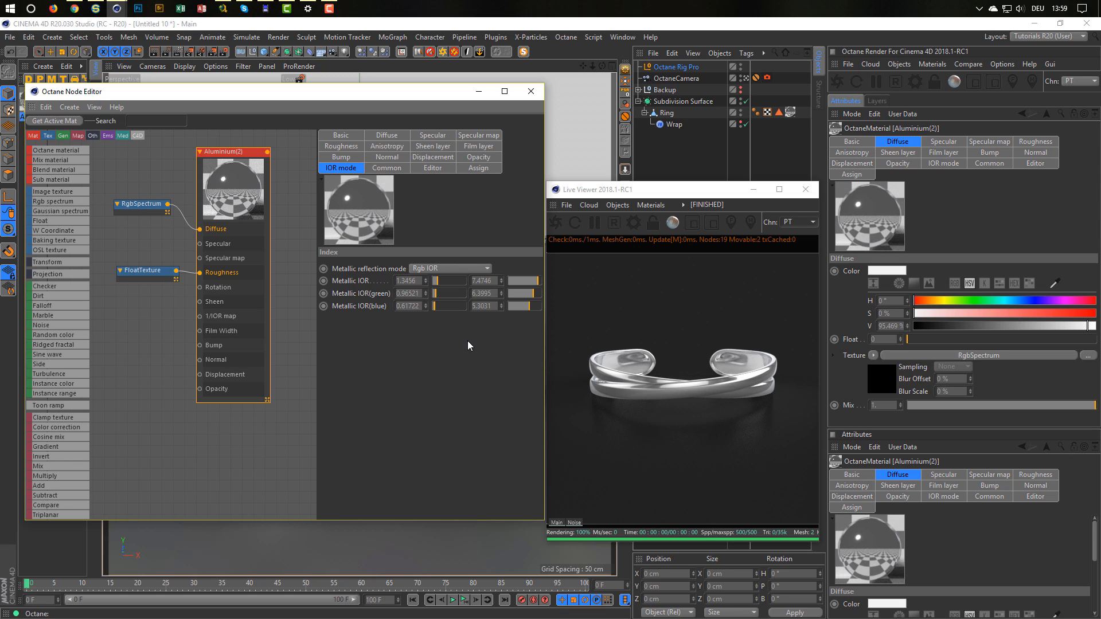
Step: Try lowering the second value of the first Metallic IOR to about 2.86 and restore it to 7.4746
{"action": "left_click", "coordinate": [480, 280]}
{"action": "type", "text": "6"}
{"action": "key", "text": "Return"}
{"action": "left_click_drag", "start_coordinate": [532, 283], "coordinate": [525, 282]}
{"action": "left_click_drag", "start_coordinate": [530, 284], "coordinate": [519, 287]}
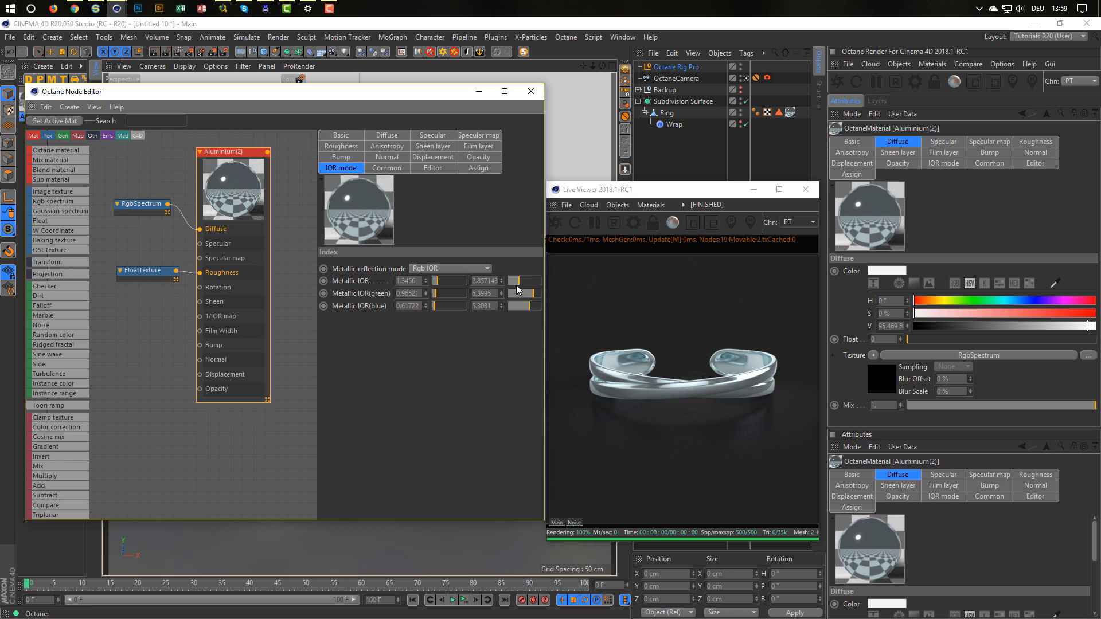
{"action": "double_click", "coordinate": [493, 281]}
{"action": "type", "text": "7.4746"}
{"action": "key", "text": "Return"}
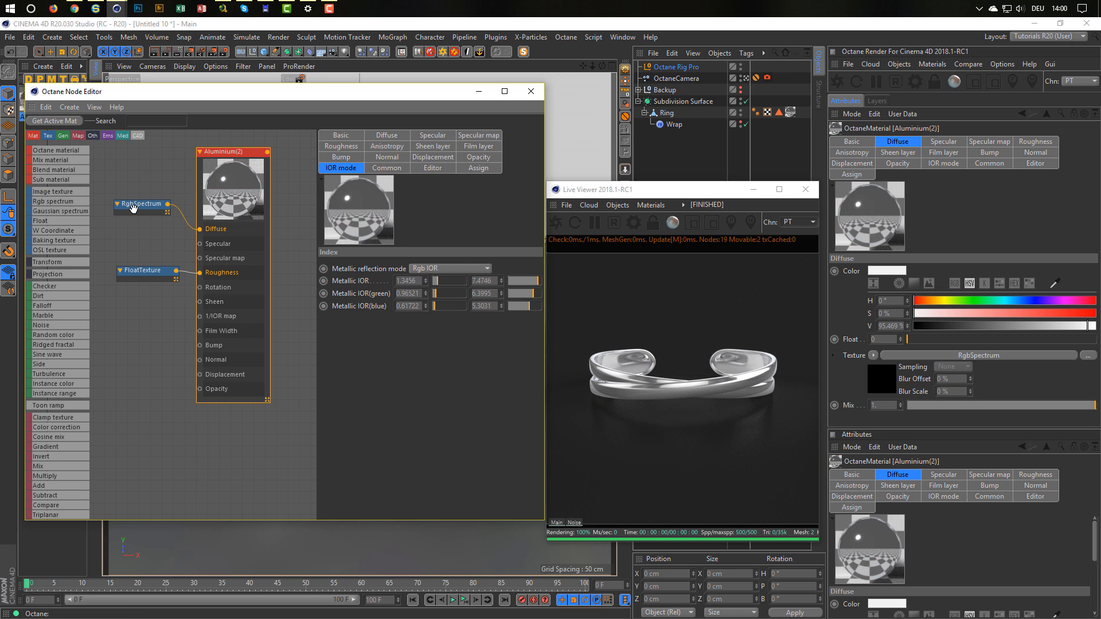
Step: Feed a new Float texture of about 0.624 into the Aluminium's Specular map, and close the node editor and Live Viewer
{"action": "left_click", "coordinate": [135, 209]}
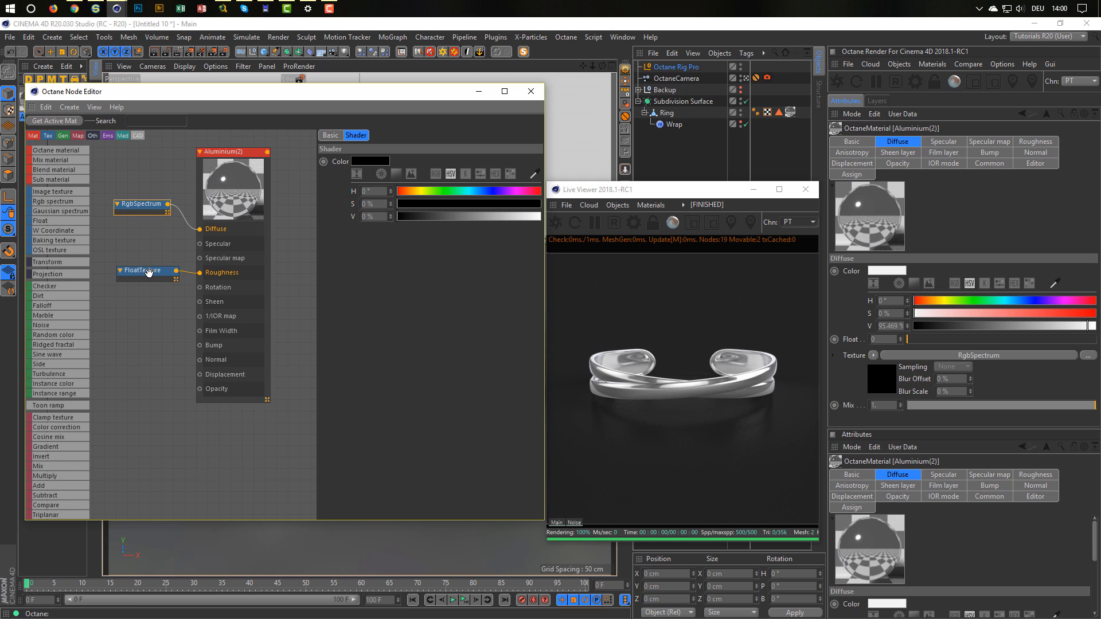
{"action": "left_click_drag", "start_coordinate": [148, 272], "coordinate": [146, 284]}
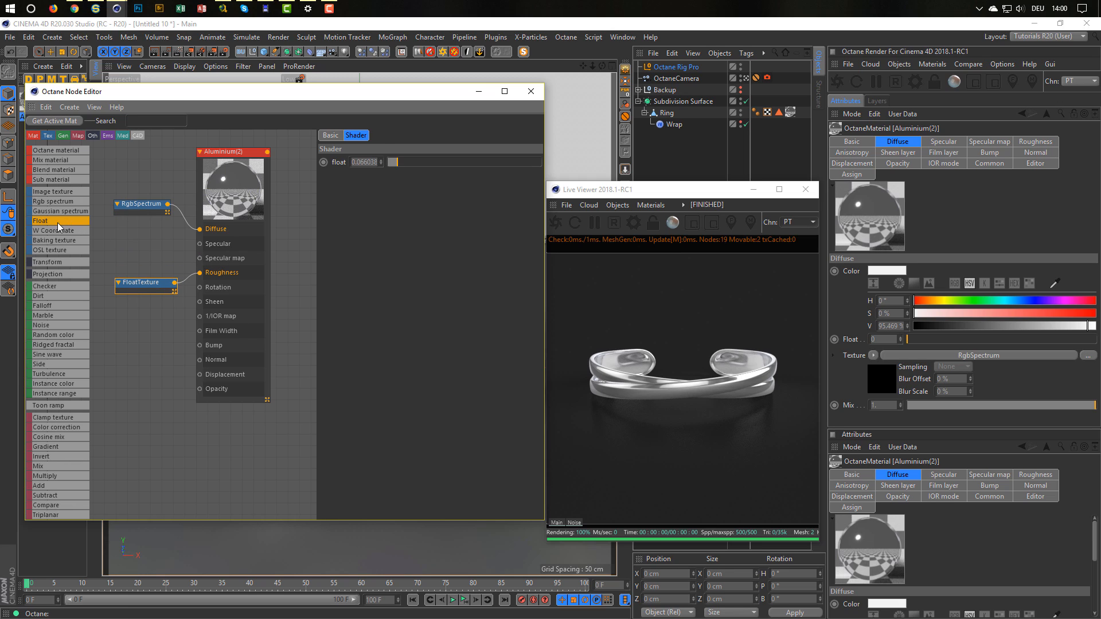
{"action": "left_click_drag", "start_coordinate": [63, 221], "coordinate": [155, 248]}
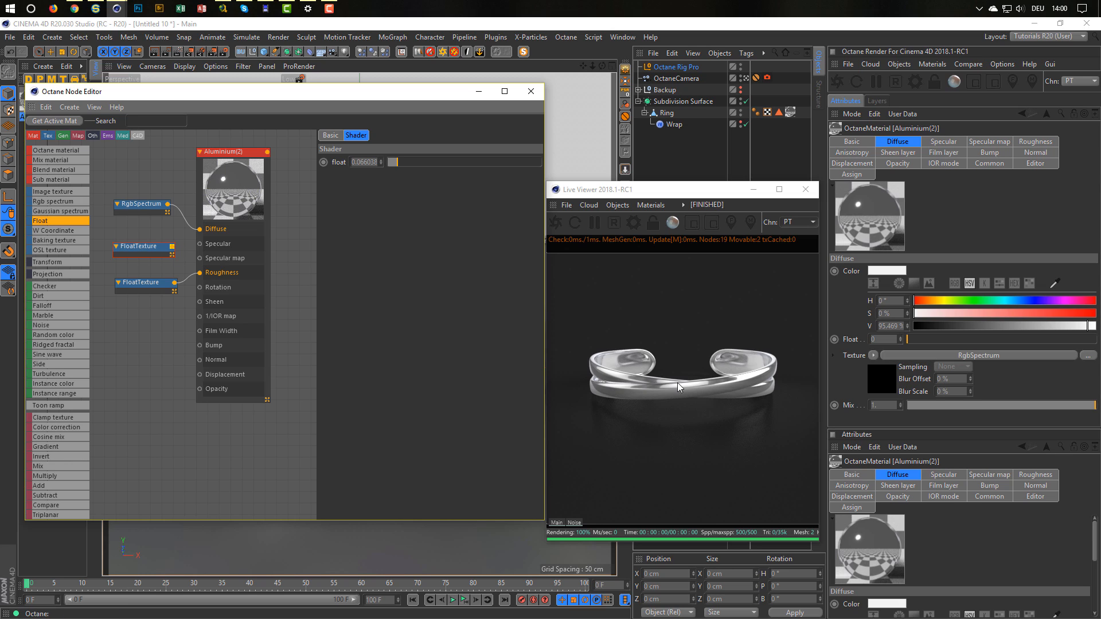
{"action": "left_click_drag", "start_coordinate": [172, 246], "coordinate": [199, 259]}
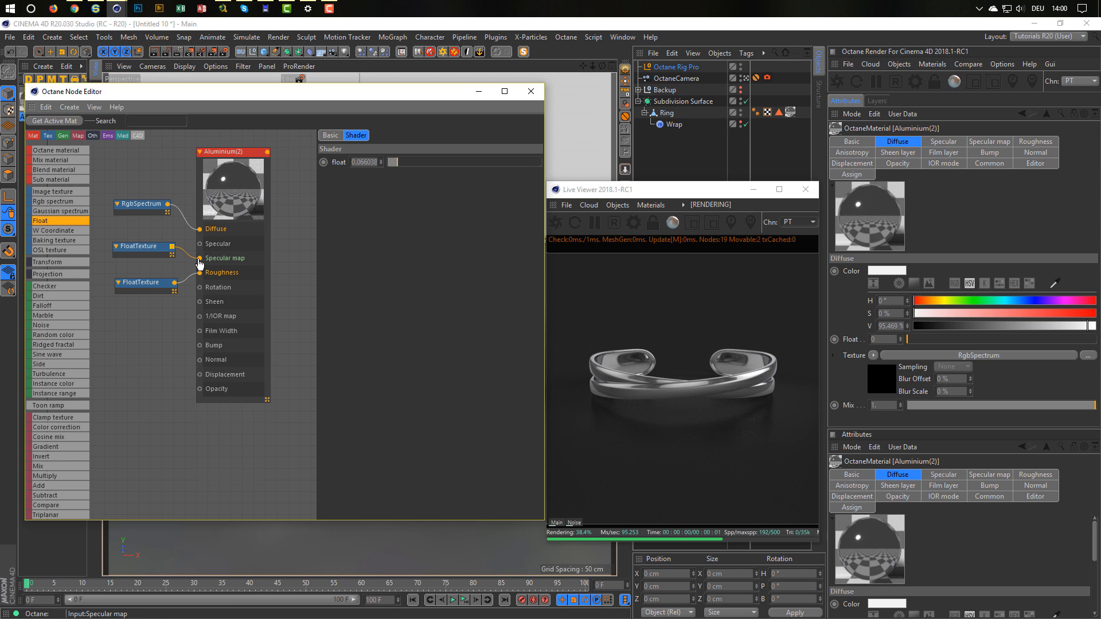
{"action": "left_click", "coordinate": [155, 253]}
{"action": "left_click_drag", "start_coordinate": [470, 167], "coordinate": [482, 168]}
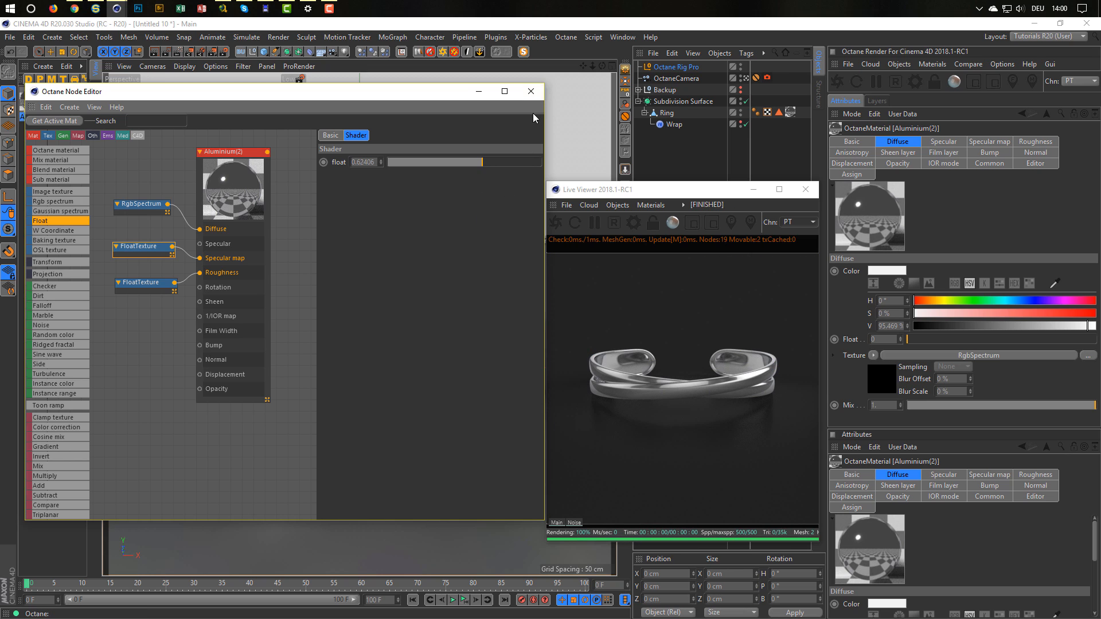
{"action": "left_click", "coordinate": [530, 91]}
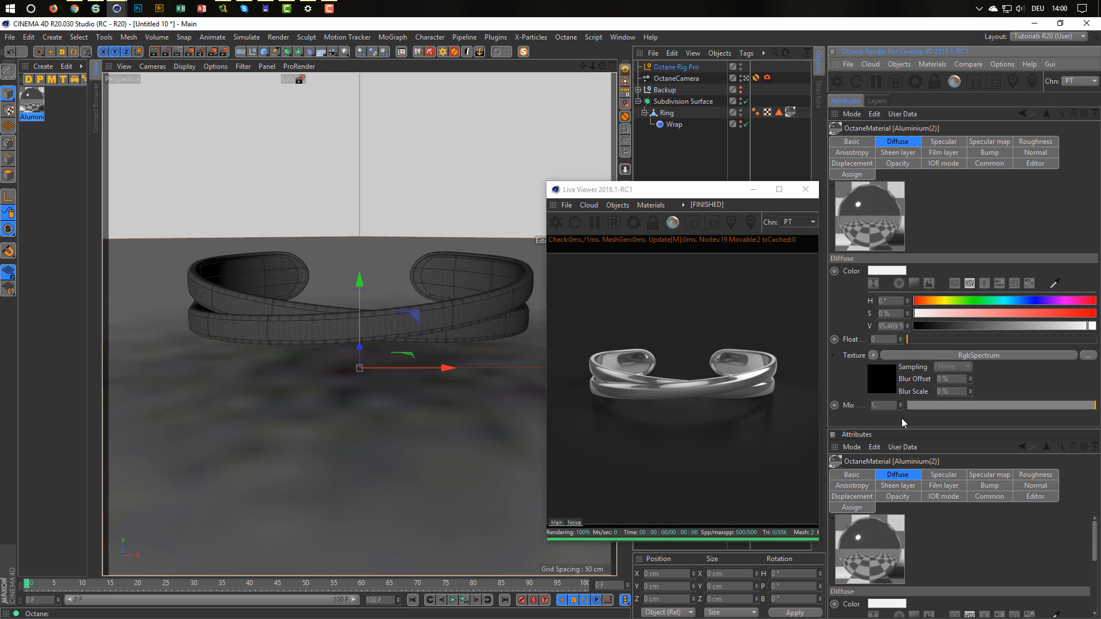
{"action": "left_click", "coordinate": [810, 190]}
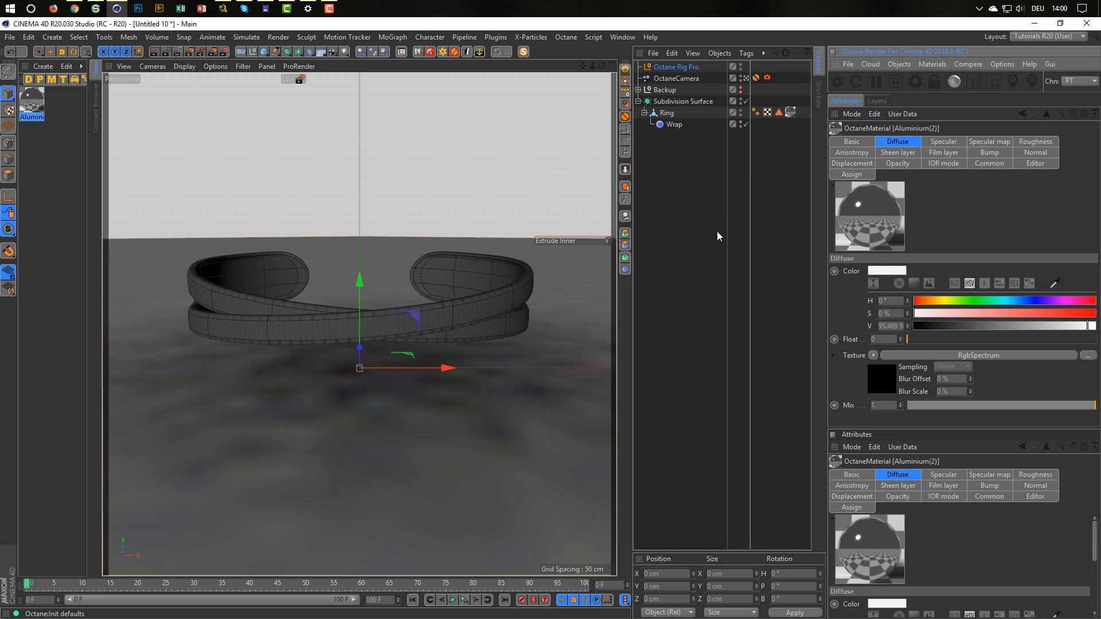
Step: Copy the OctaneCamera and the Subdivision Surface with the cuff into a new scene and look through the camera
{"action": "left_click", "coordinate": [670, 101]}
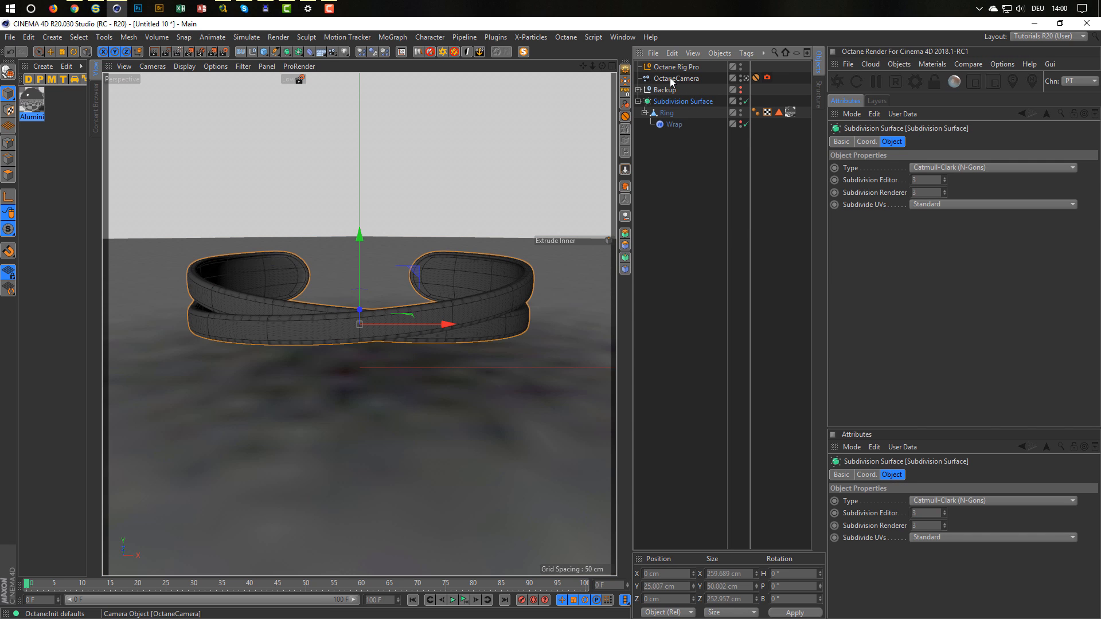
{"action": "left_click", "coordinate": [669, 78], "text": "ctrl"}
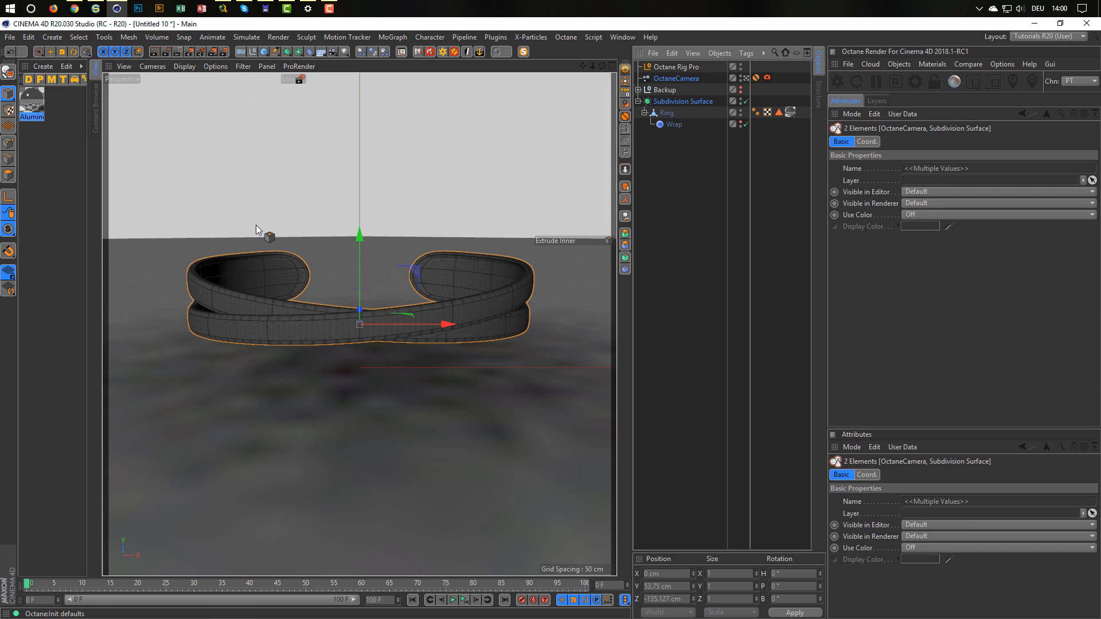
{"action": "left_click", "coordinate": [10, 37]}
{"action": "left_click", "coordinate": [43, 66]}
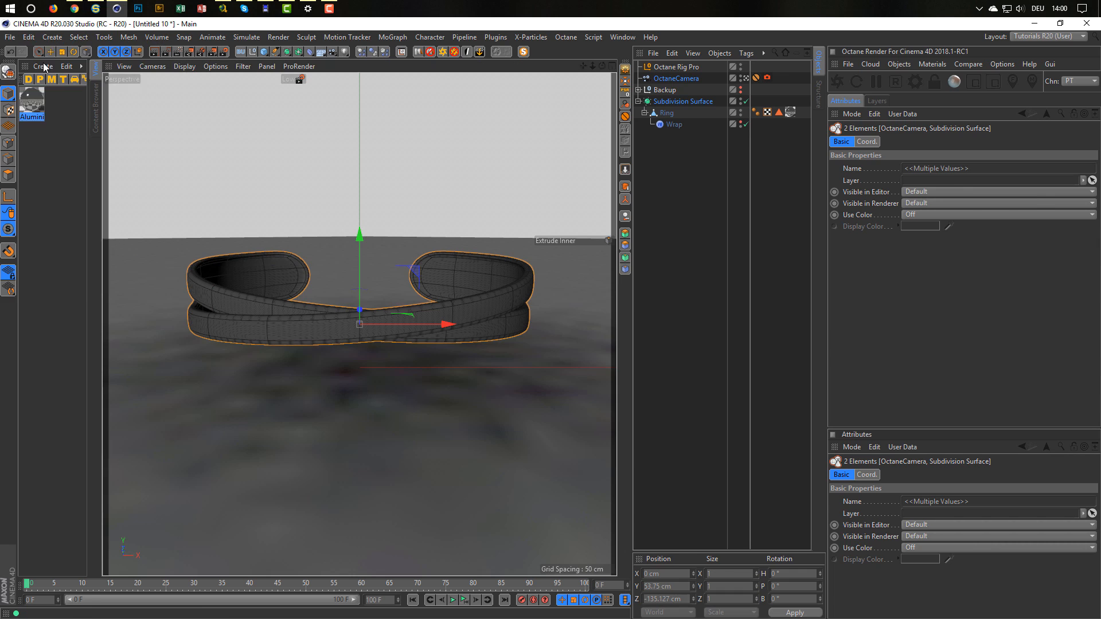
{"action": "key", "text": "ctrl+v"}
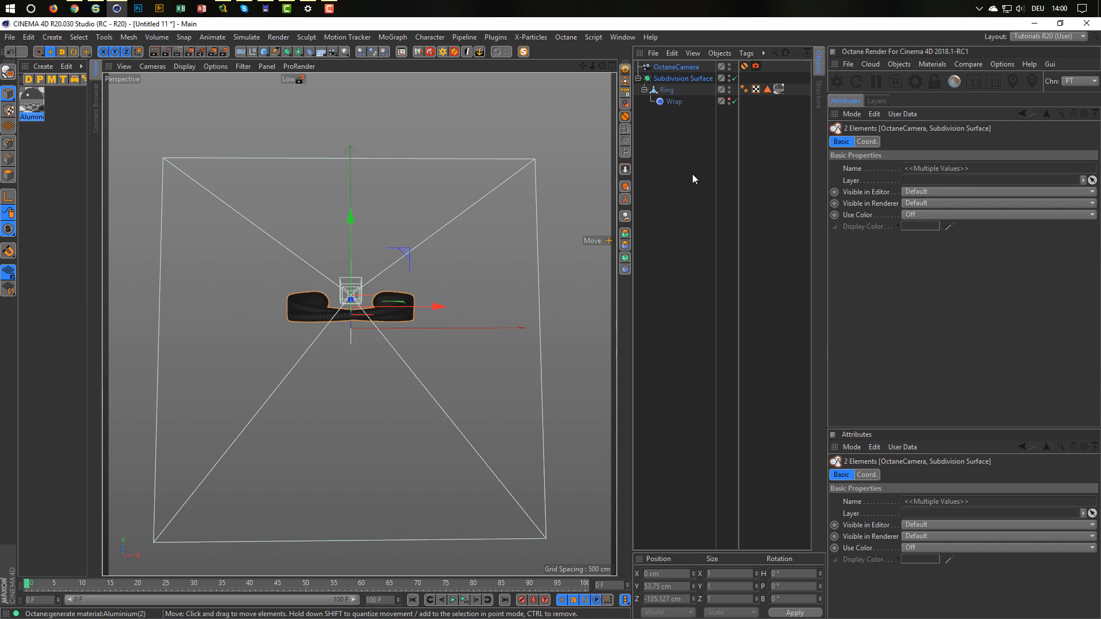
{"action": "key", "text": "o"}
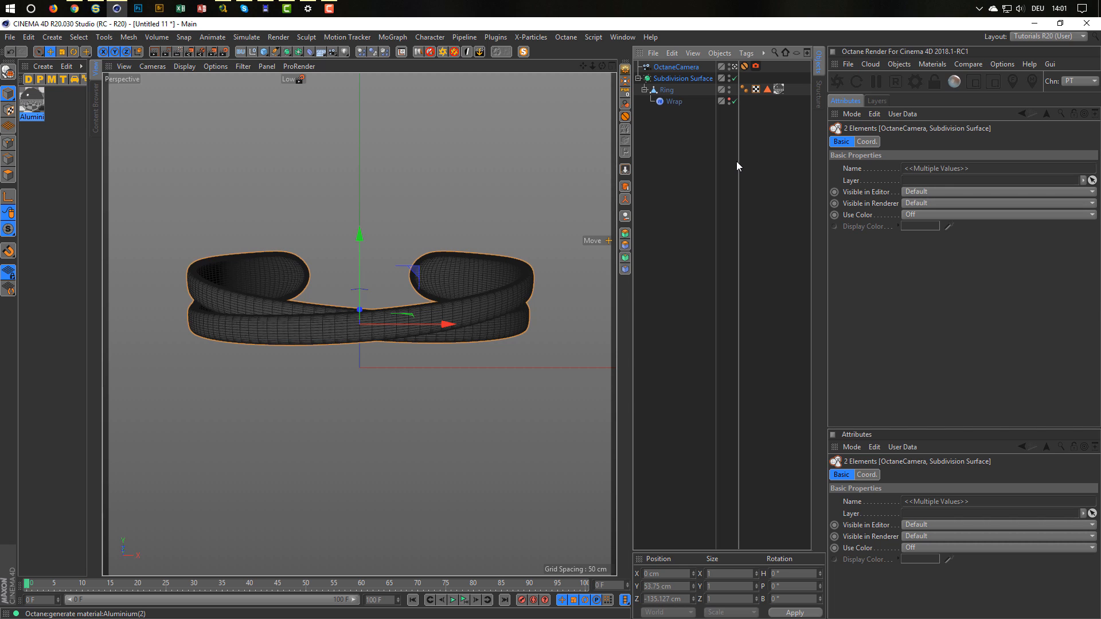
Step: Remove the Octane camera tag from the OctaneCamera object and rename the object to Camera
{"action": "left_click", "coordinate": [755, 66]}
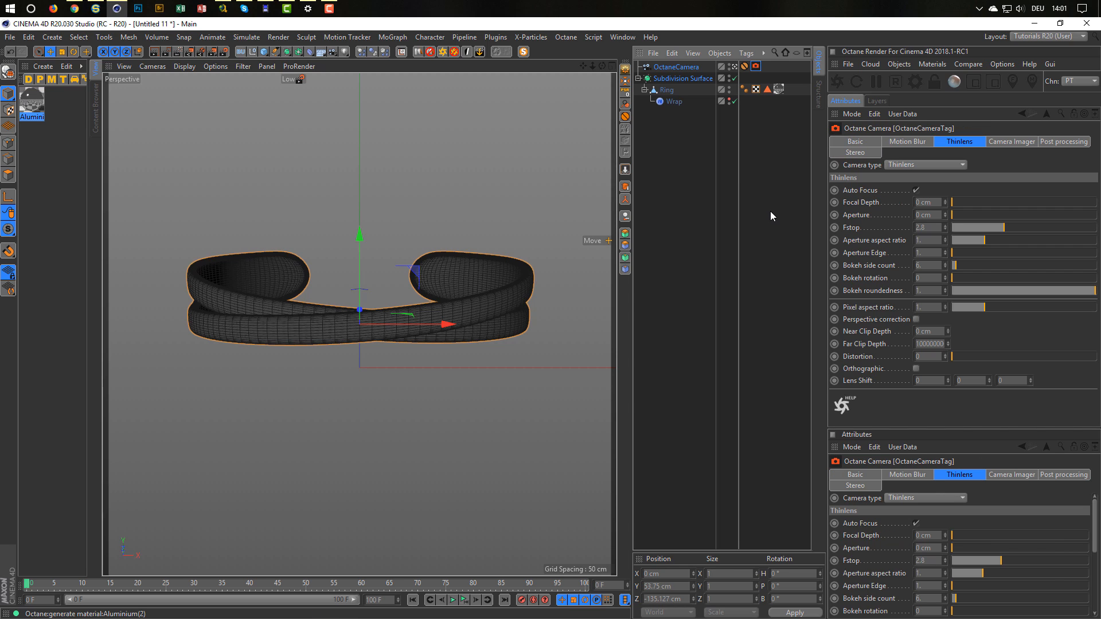
{"action": "left_click", "coordinate": [769, 211]}
{"action": "left_click", "coordinate": [680, 70]}
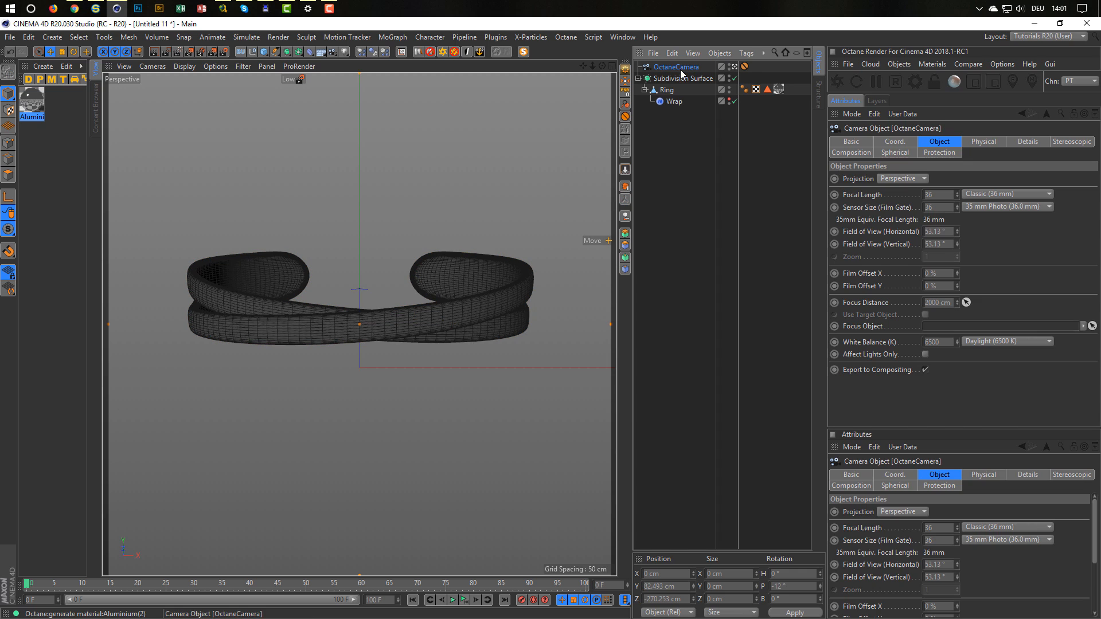
{"action": "double_click", "coordinate": [680, 70]}
{"action": "left_click", "coordinate": [678, 69]}
{"action": "key", "text": "BackSpace"}
{"action": "key", "text": "BackSpace"}
{"action": "key", "text": "BackSpace"}
{"action": "key", "text": "BackSpace"}
{"action": "key", "text": "BackSpace"}
{"action": "key", "text": "BackSpace"}
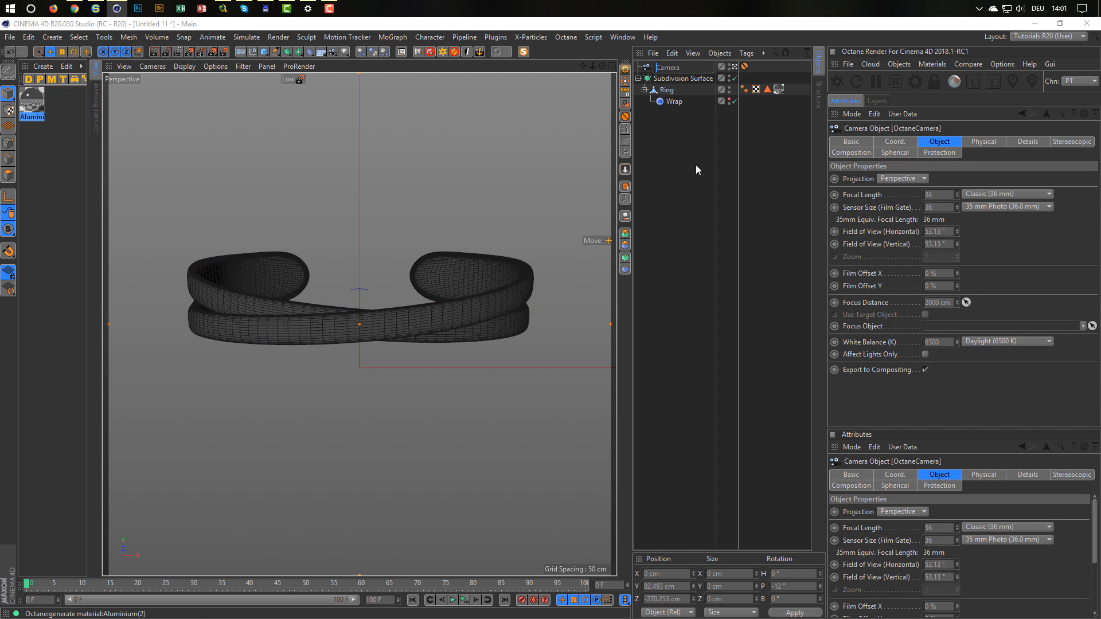
{"action": "key", "text": "Return"}
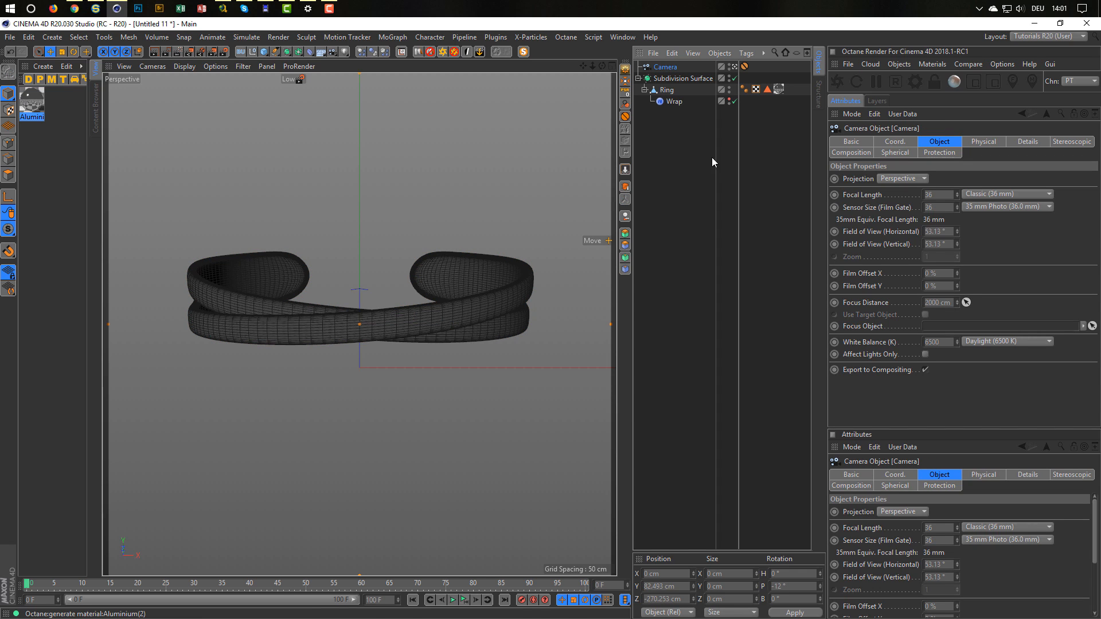
Step: Replace the Aluminium material with a new Glossy Metal material and assign it to the Ring object
{"action": "left_click", "coordinate": [30, 103]}
{"action": "key", "text": "Delete"}
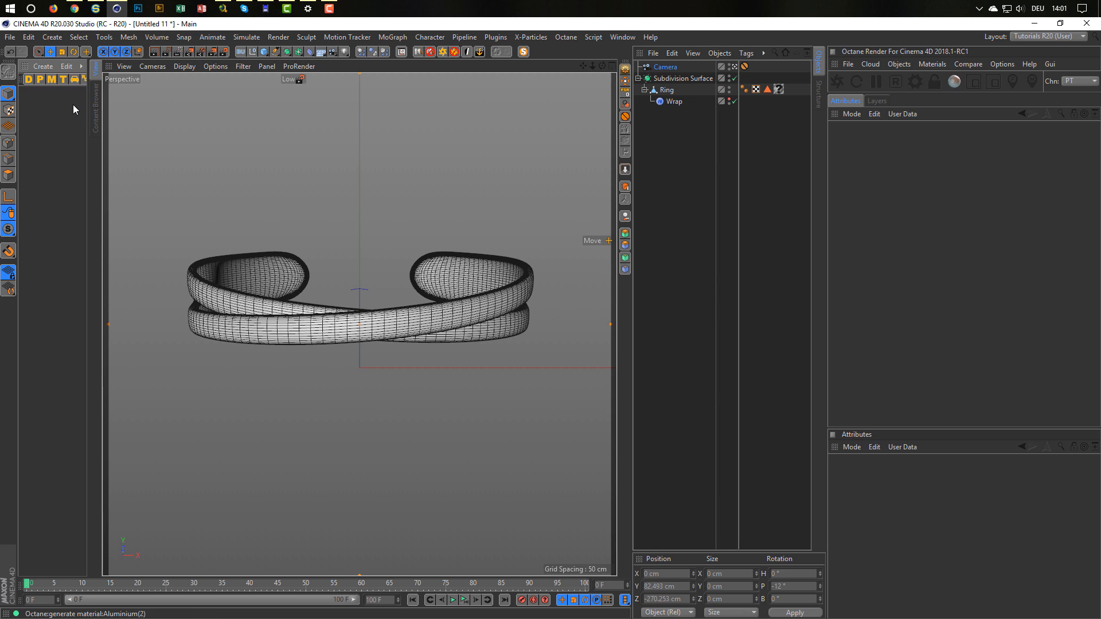
{"action": "left_click", "coordinate": [53, 83]}
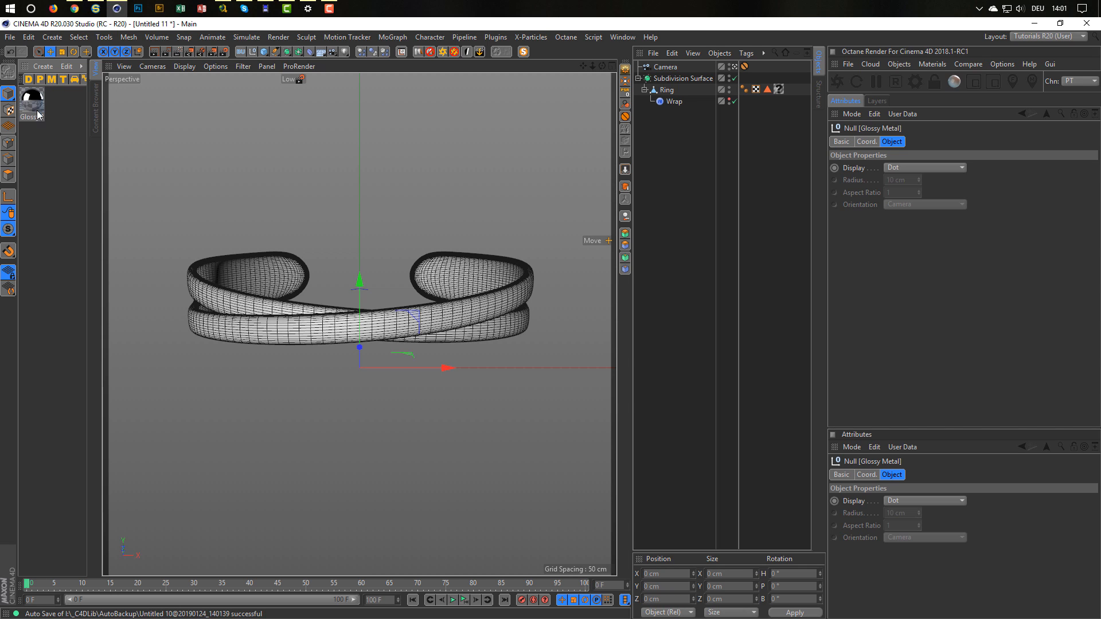
{"action": "left_click_drag", "start_coordinate": [38, 106], "coordinate": [785, 91]}
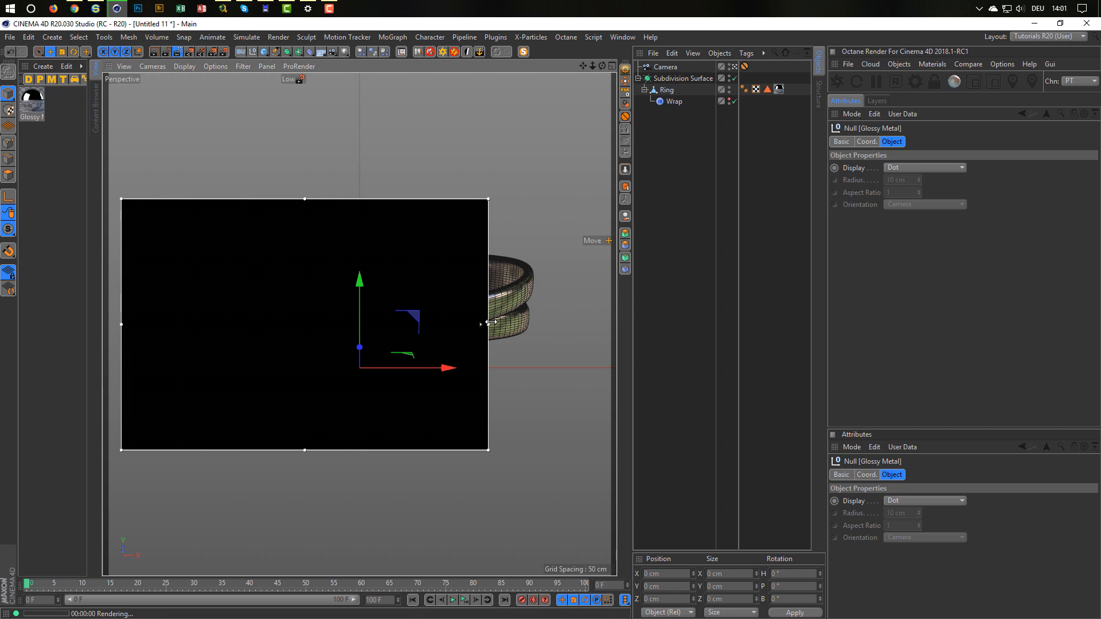
Step: Widen the interactive render region to frame the whole cuff and switch to the Low GI render preset
{"action": "left_click_drag", "start_coordinate": [491, 323], "coordinate": [595, 324]}
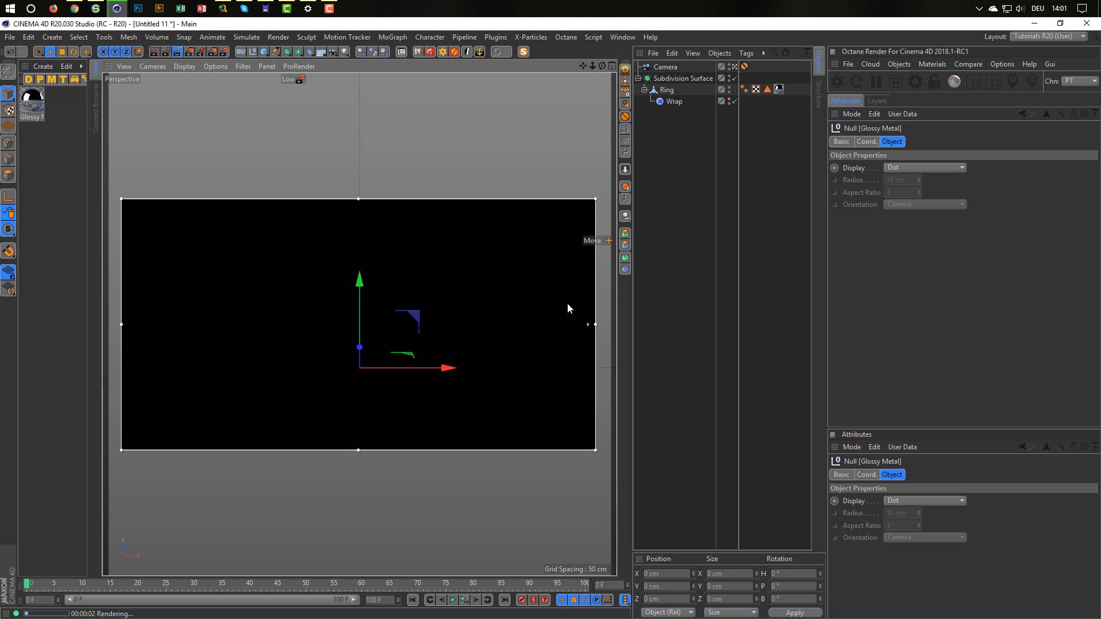
{"action": "left_click", "coordinate": [295, 79]}
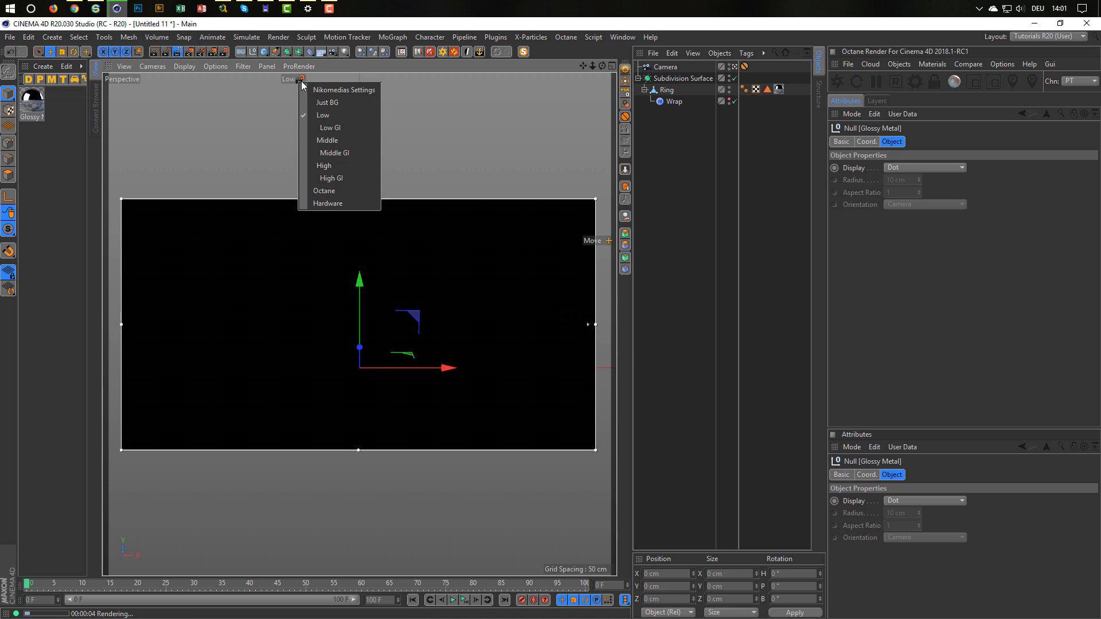
{"action": "left_click", "coordinate": [315, 130]}
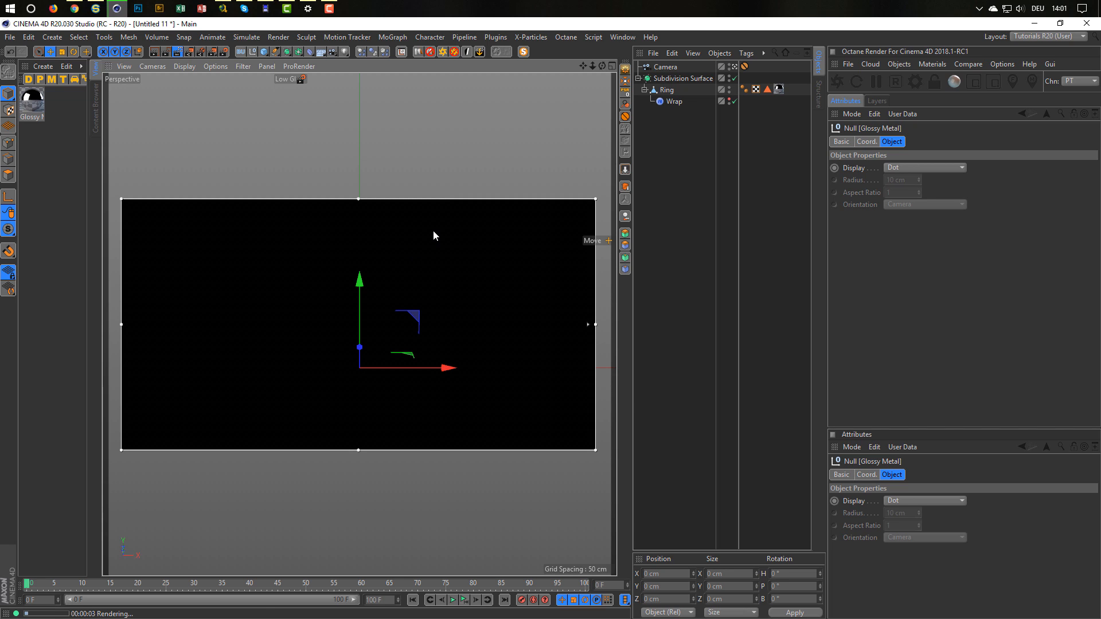
Step: Add the Nikomedias Scene Rig Ultimate to the scene and set its Background Brightness to 15%
{"action": "left_click", "coordinate": [419, 53]}
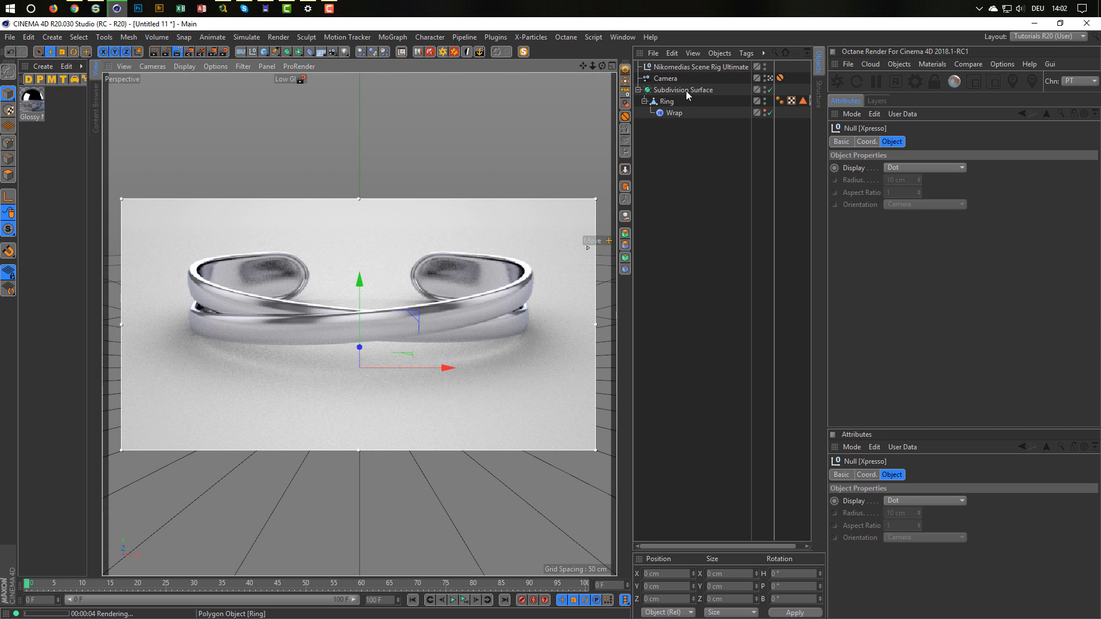
{"action": "left_click", "coordinate": [691, 67]}
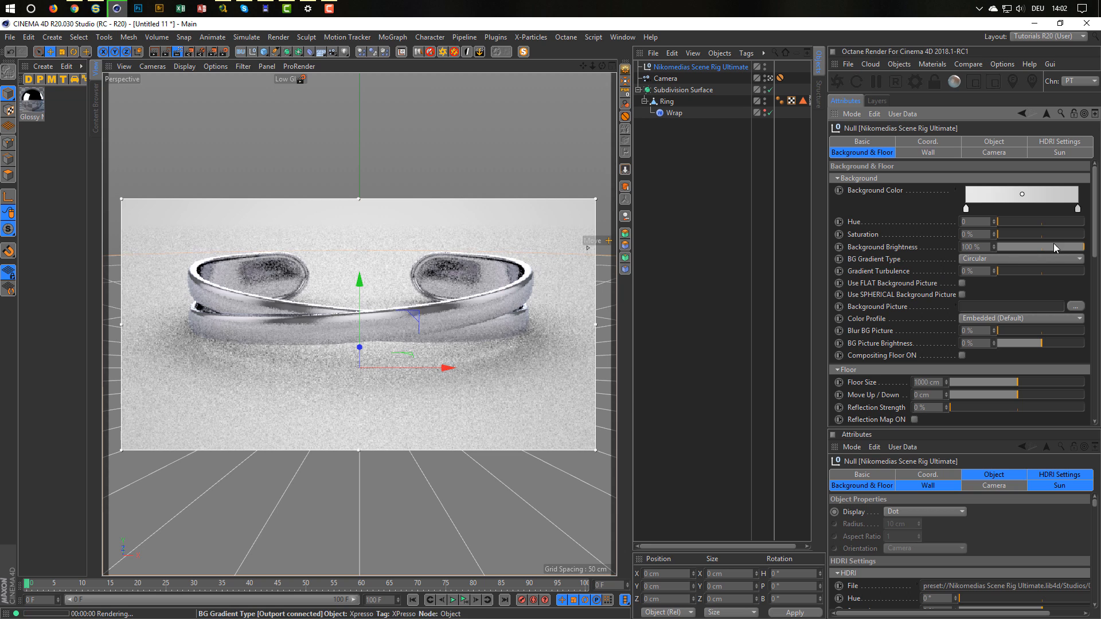
{"action": "left_click_drag", "start_coordinate": [1051, 243], "coordinate": [1013, 246]}
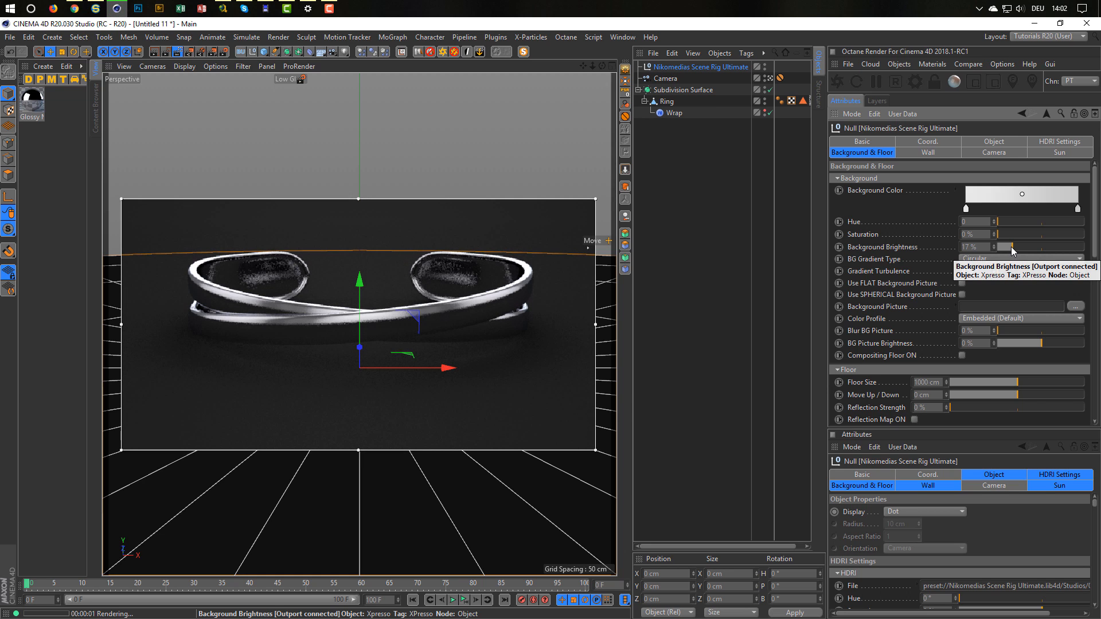
{"action": "left_click", "coordinate": [1010, 247]}
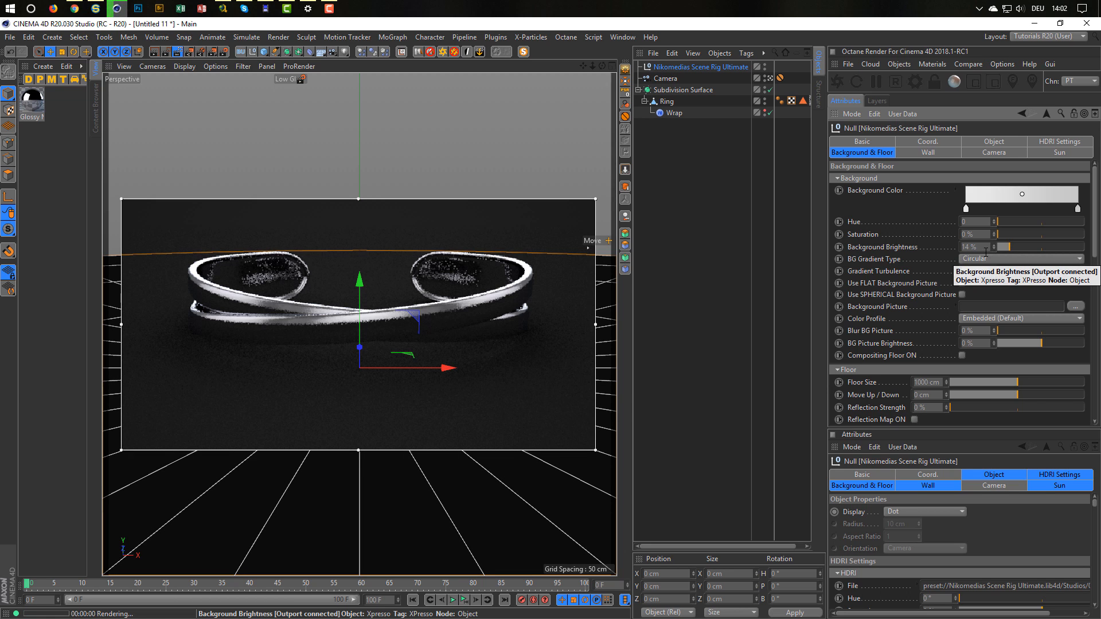
{"action": "type", "text": "15"}
{"action": "key", "text": "Return"}
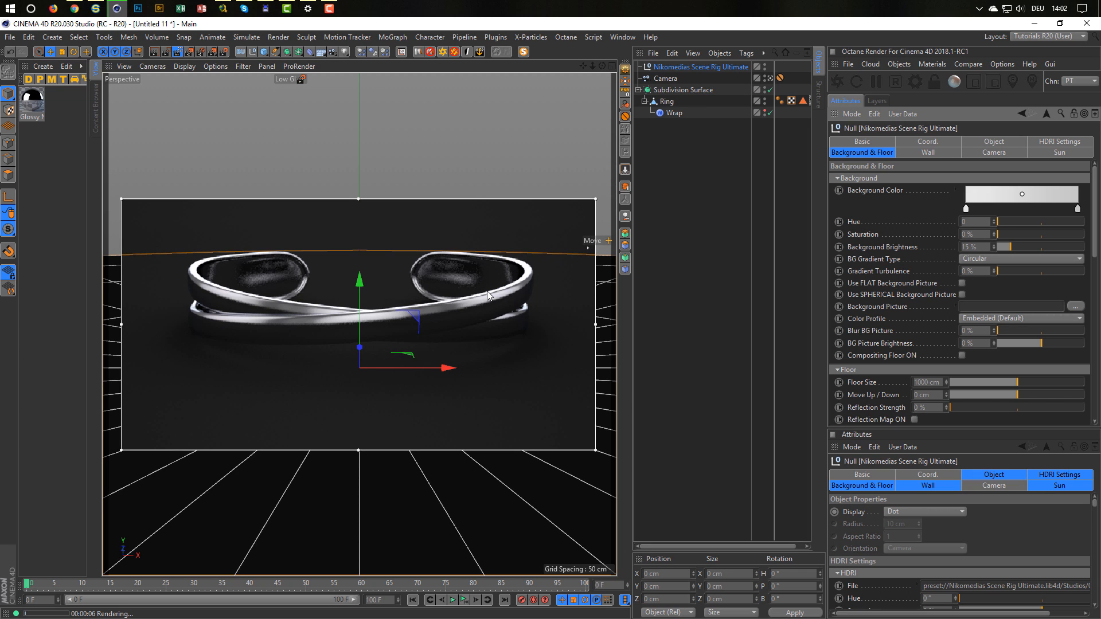
Step: Turn off the rig's Floor seen by Reflection option and give the floor 50% Reflection Strength and 21% Roughness
{"action": "left_click_drag", "start_coordinate": [1093, 235], "coordinate": [1092, 396]}
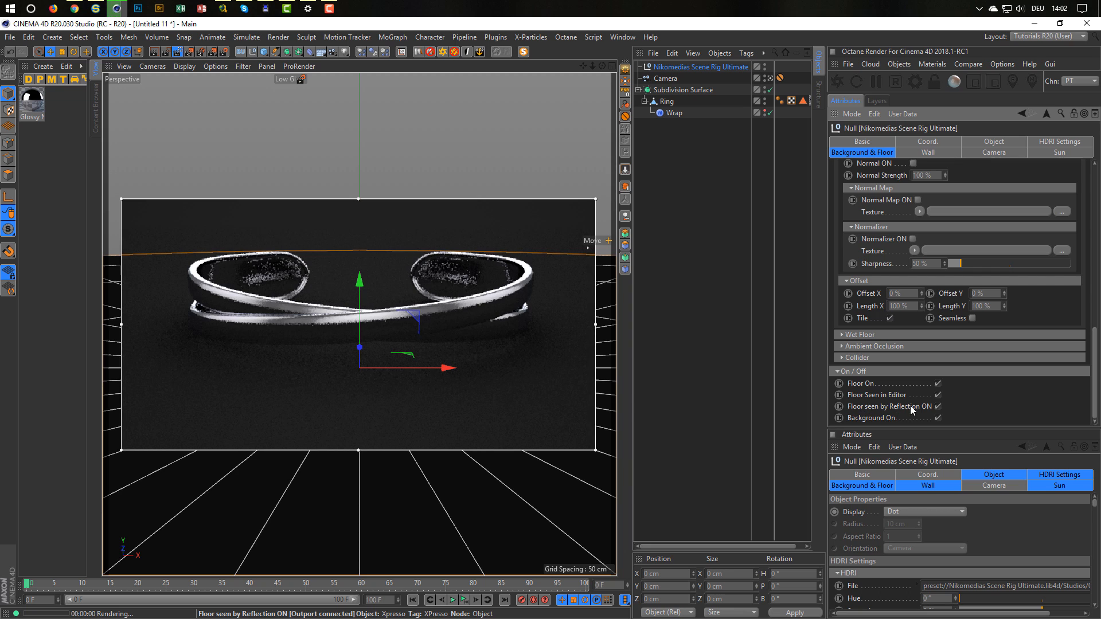
{"action": "left_click", "coordinate": [938, 406]}
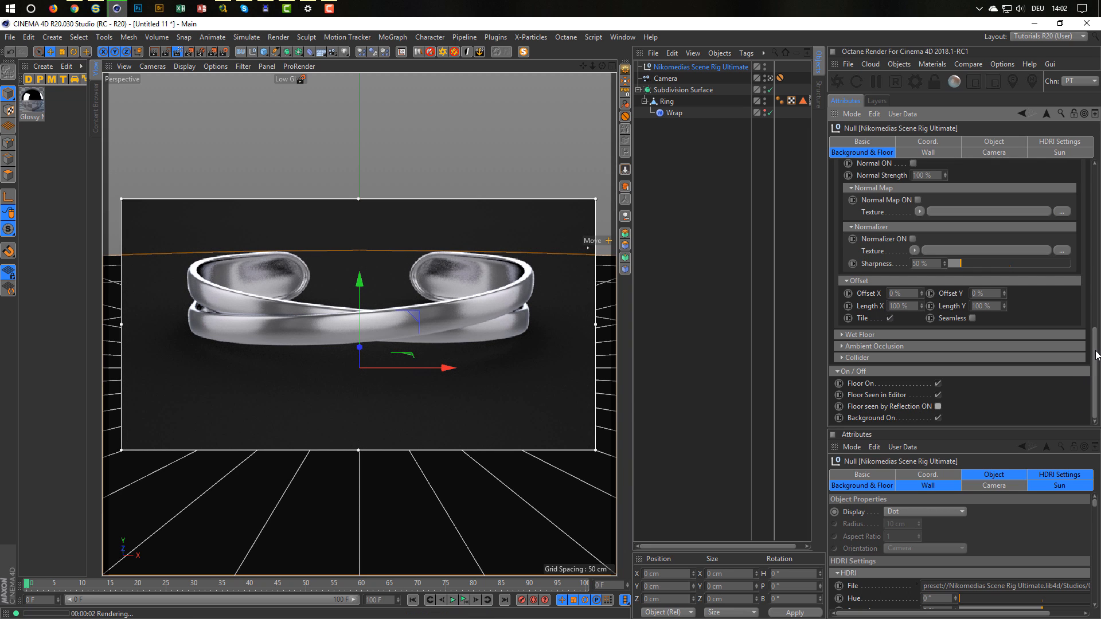
{"action": "left_click_drag", "start_coordinate": [1094, 355], "coordinate": [1096, 243]}
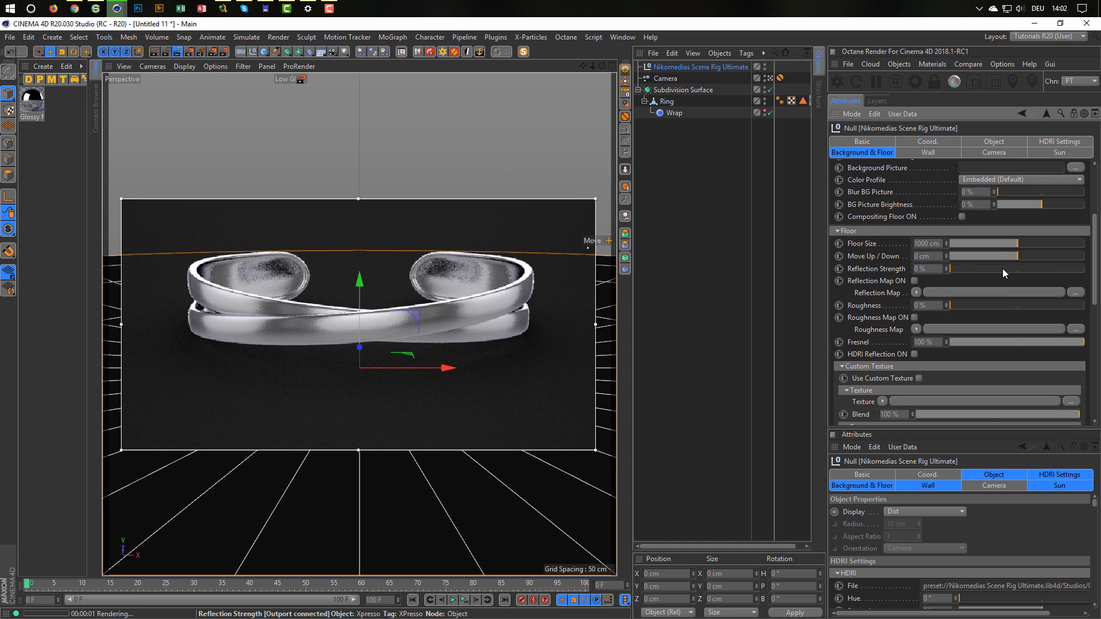
{"action": "left_click_drag", "start_coordinate": [1002, 268], "coordinate": [1017, 270]}
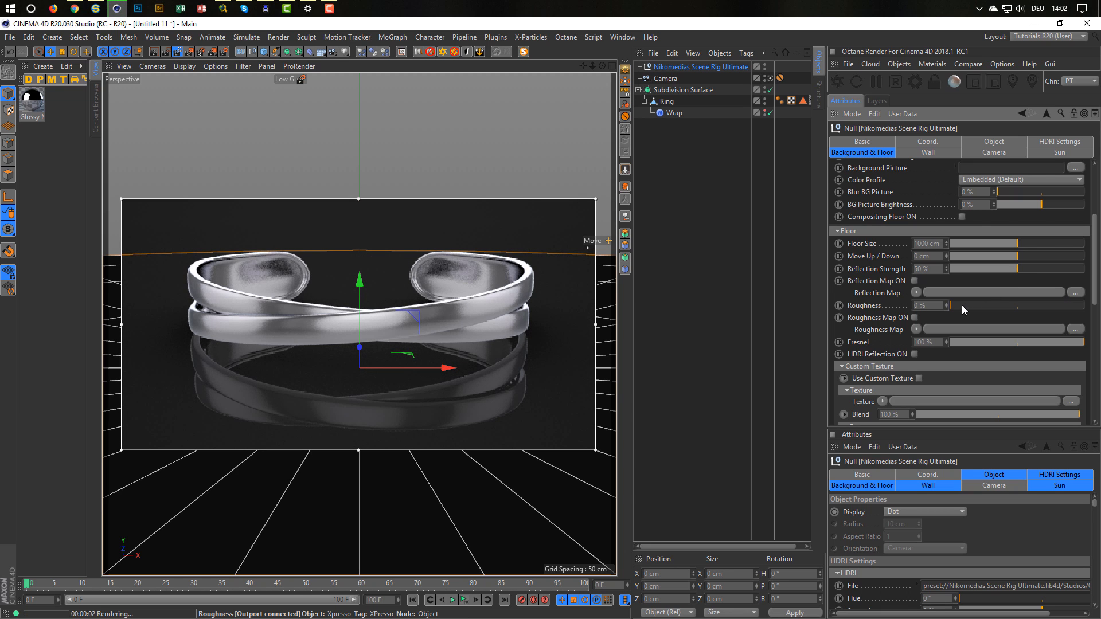
{"action": "left_click_drag", "start_coordinate": [962, 305], "coordinate": [970, 306]}
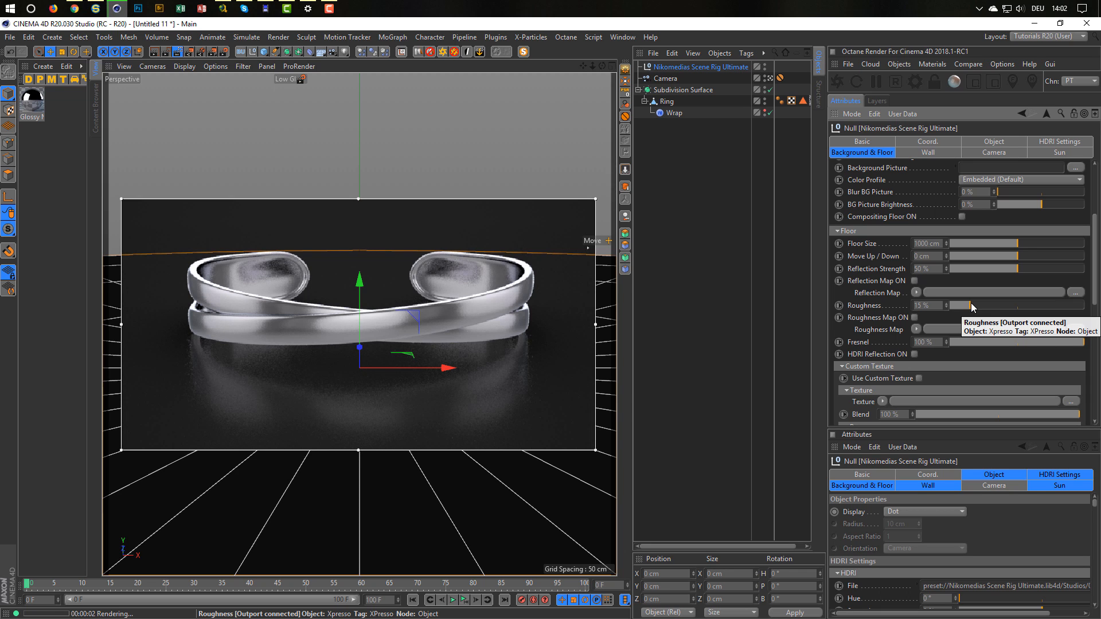
{"action": "left_click_drag", "start_coordinate": [974, 307], "coordinate": [978, 308]}
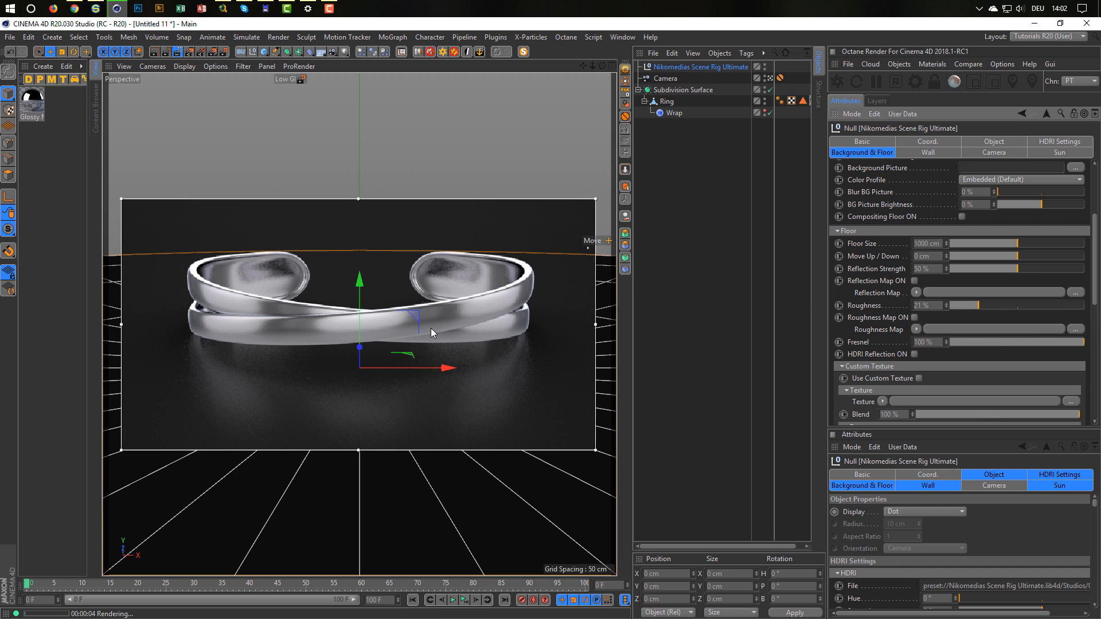
Step: Darken the Glossy Metal material's Glossy color to a brightness value (V) of 81%
{"action": "left_click", "coordinate": [32, 97]}
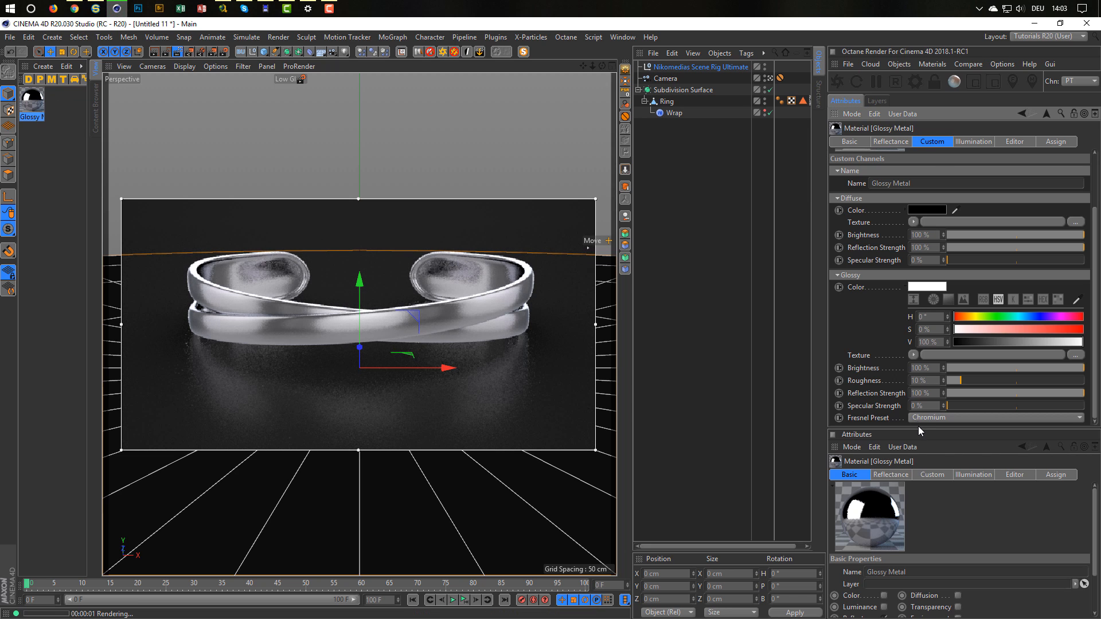
{"action": "left_click_drag", "start_coordinate": [919, 430], "coordinate": [917, 452]}
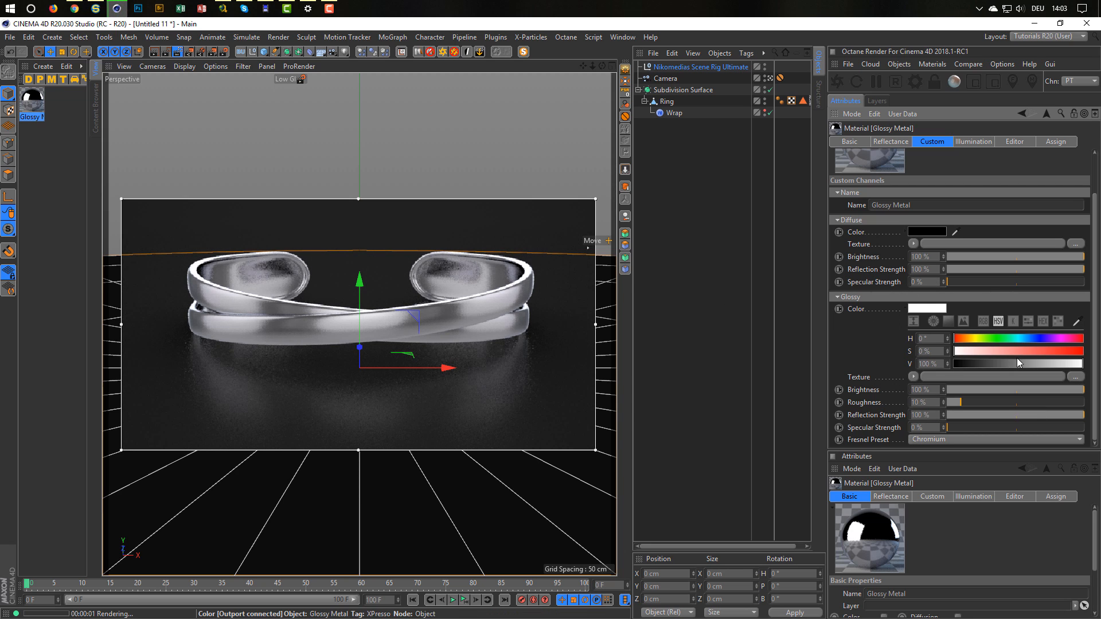
{"action": "left_click_drag", "start_coordinate": [1077, 368], "coordinate": [1049, 366]}
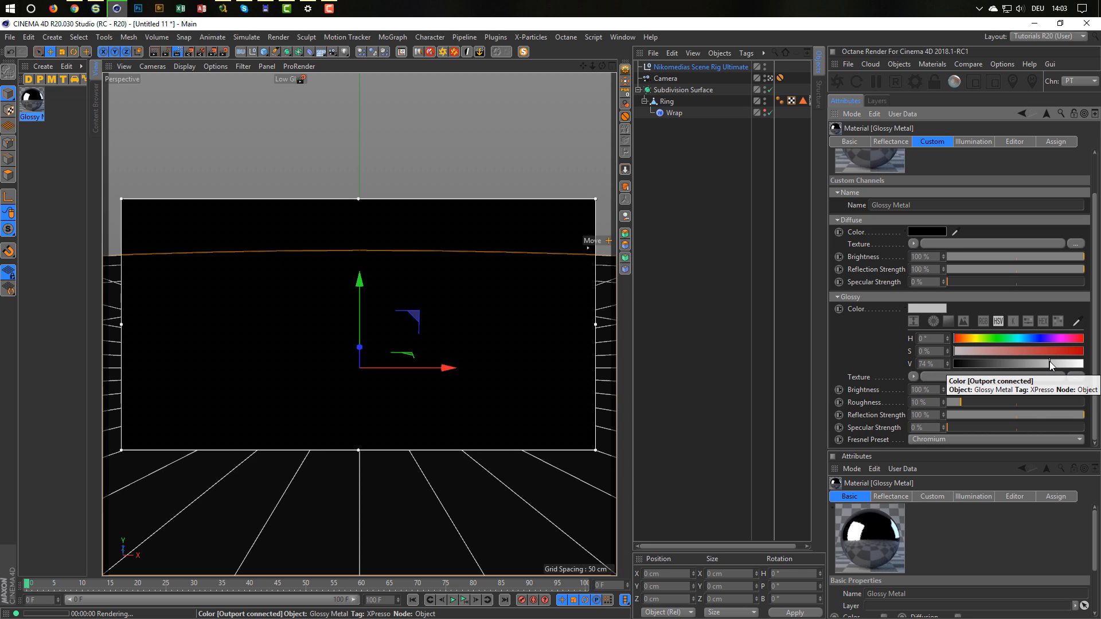
{"action": "left_click_drag", "start_coordinate": [1050, 362], "coordinate": [1058, 362]}
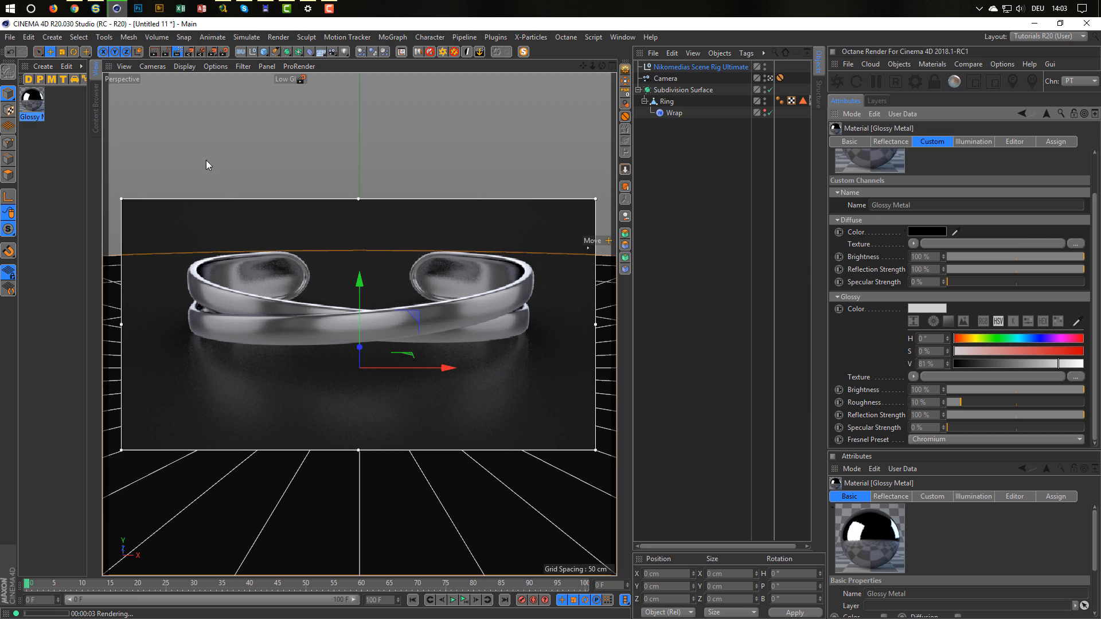
Step: Set the Glossy Metal's Glossy Roughness to 7% and its Glossy Reflection Strength to 123%
{"action": "left_click", "coordinate": [956, 405]}
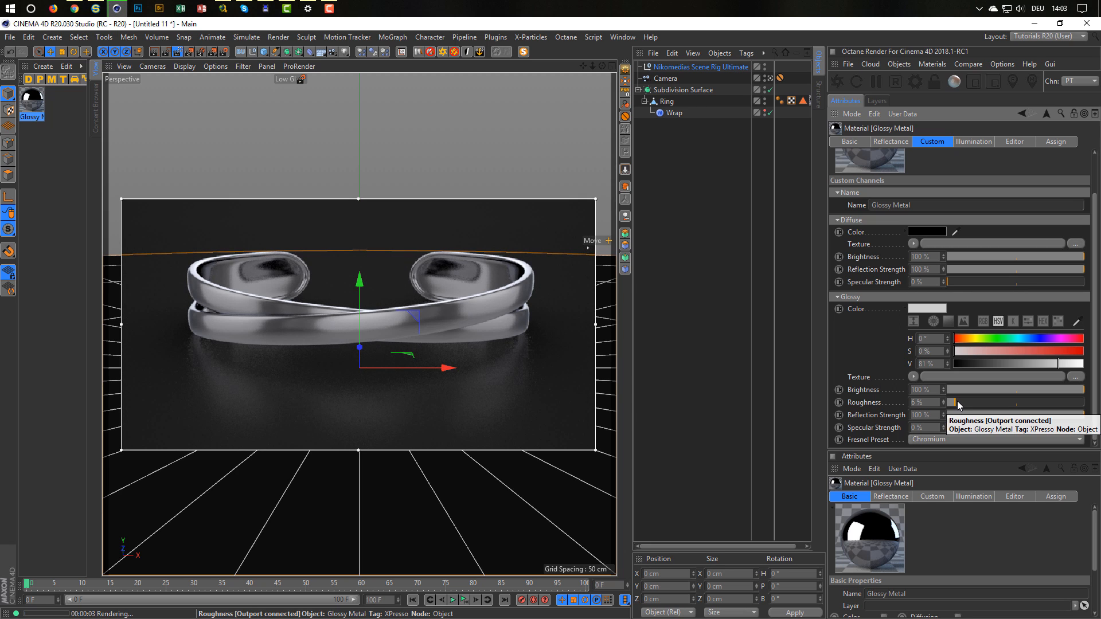
{"action": "left_click", "coordinate": [957, 403]}
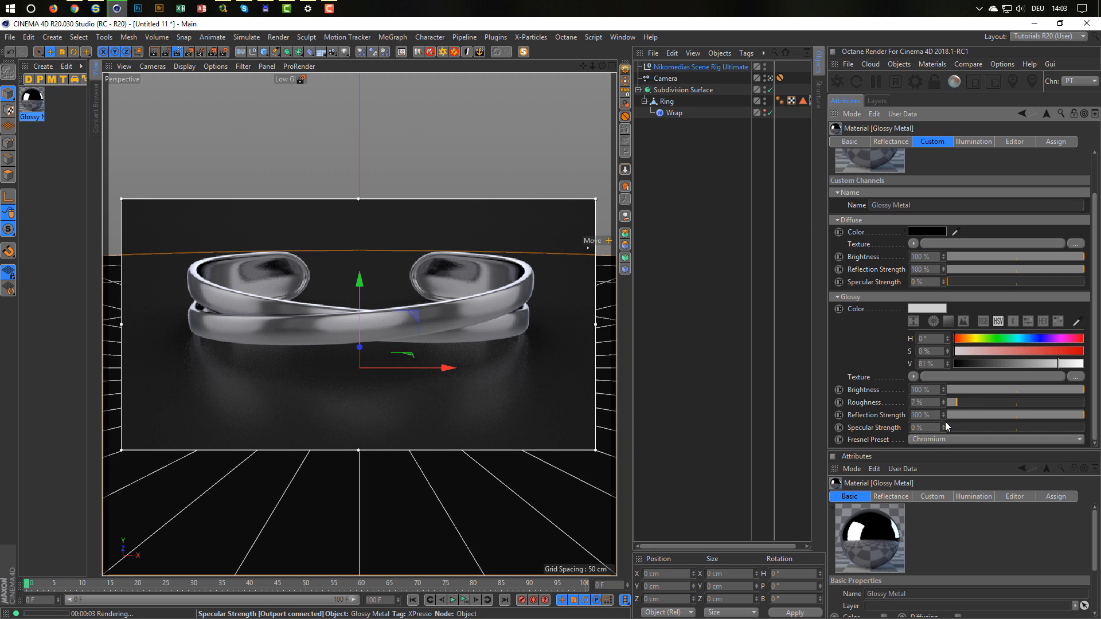
{"action": "left_click_drag", "start_coordinate": [944, 414], "coordinate": [943, 407]}
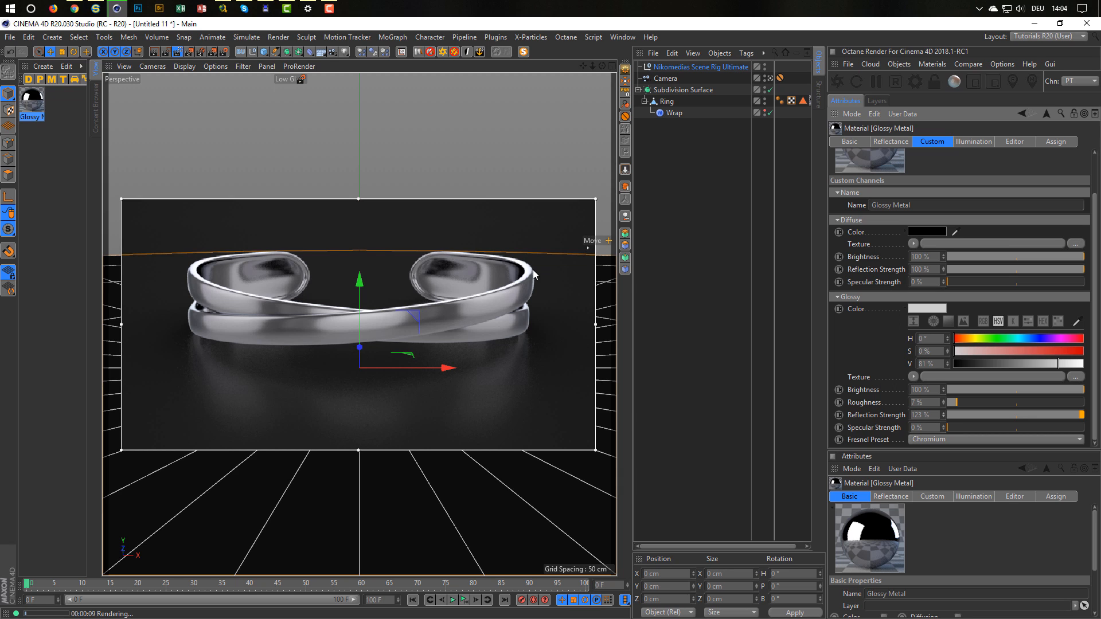
Step: Preview the cuff at the interactive render region's maximum quality with nothing selected, and switch the region off
{"action": "left_click_drag", "start_coordinate": [587, 249], "coordinate": [588, 199]}
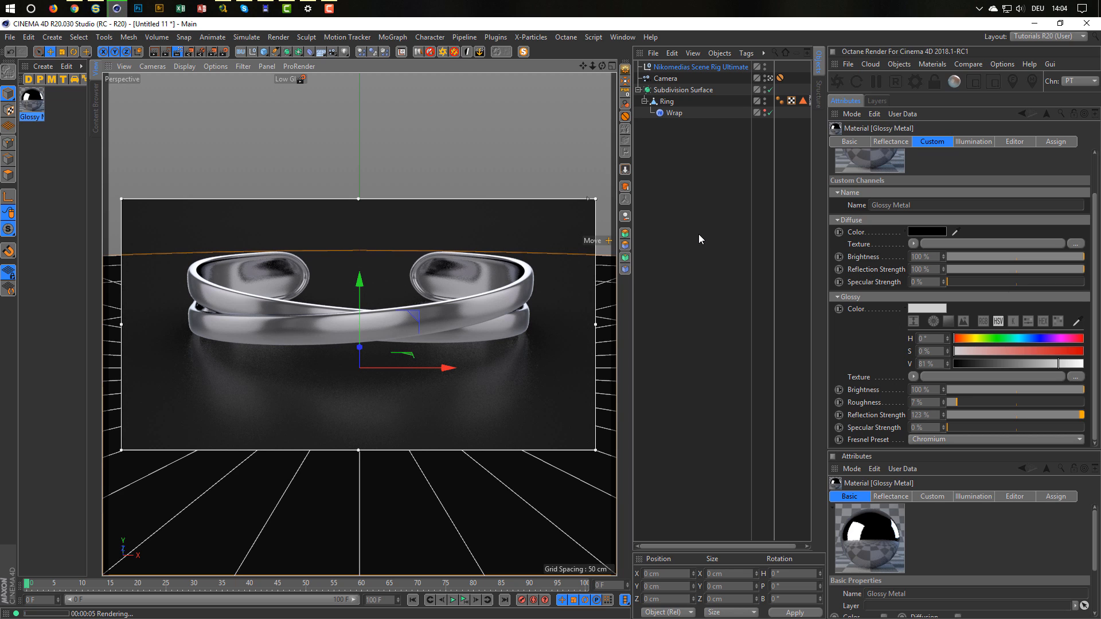
{"action": "left_click", "coordinate": [698, 235]}
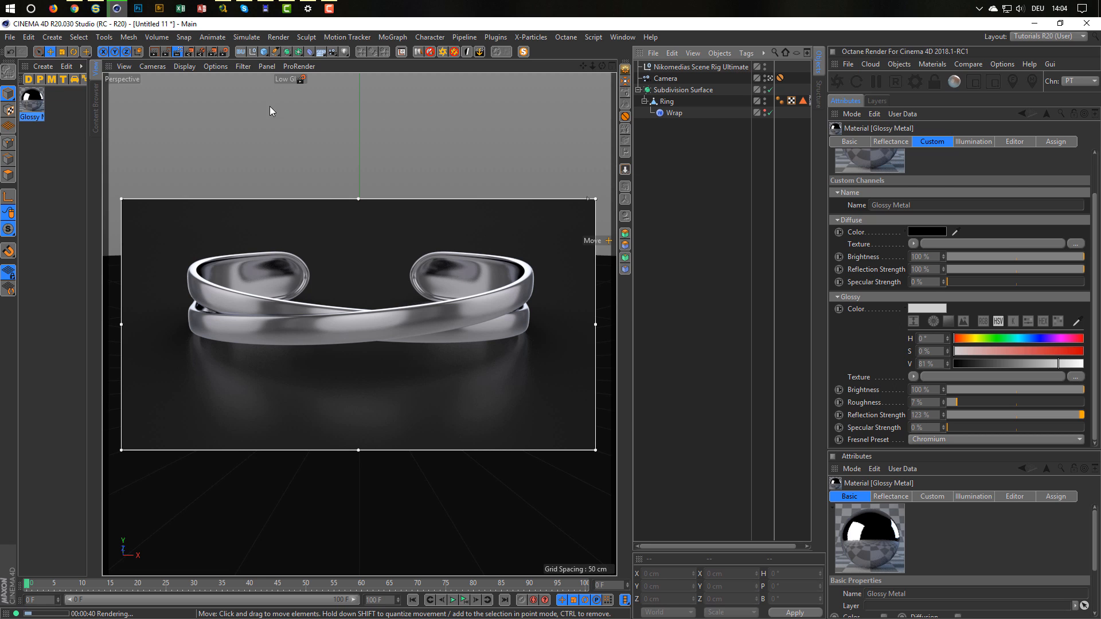
{"action": "left_click", "coordinate": [179, 50]}
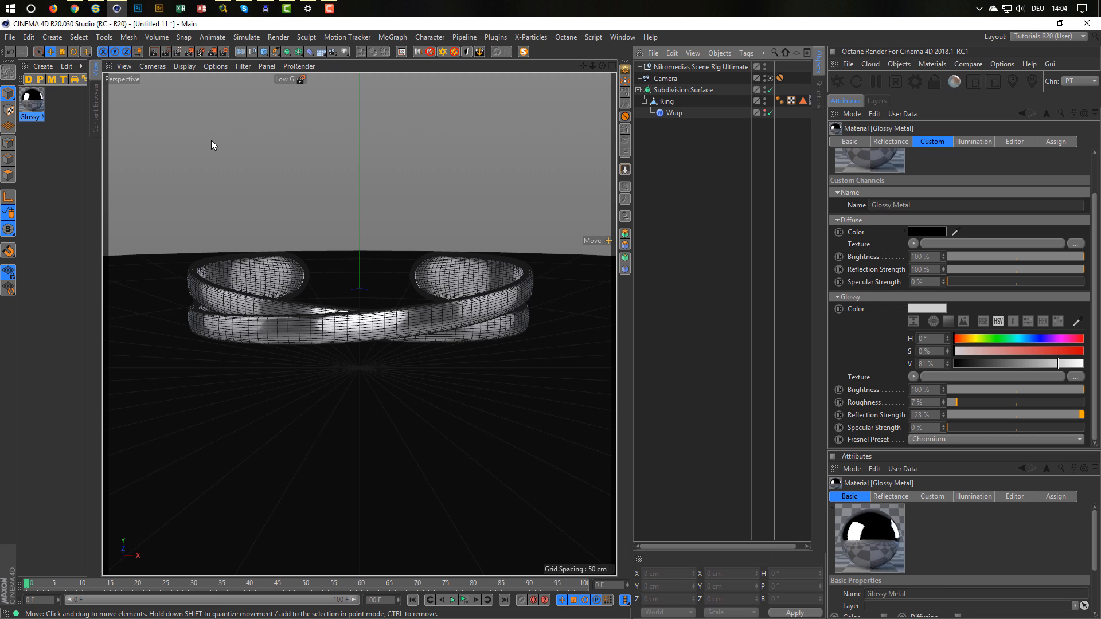
Step: Switch to Chrome, open the nikomedia.at site and view its Octane Rig Pro page down to the introduction video
{"action": "mouse_move", "coordinate": [76, 11]}
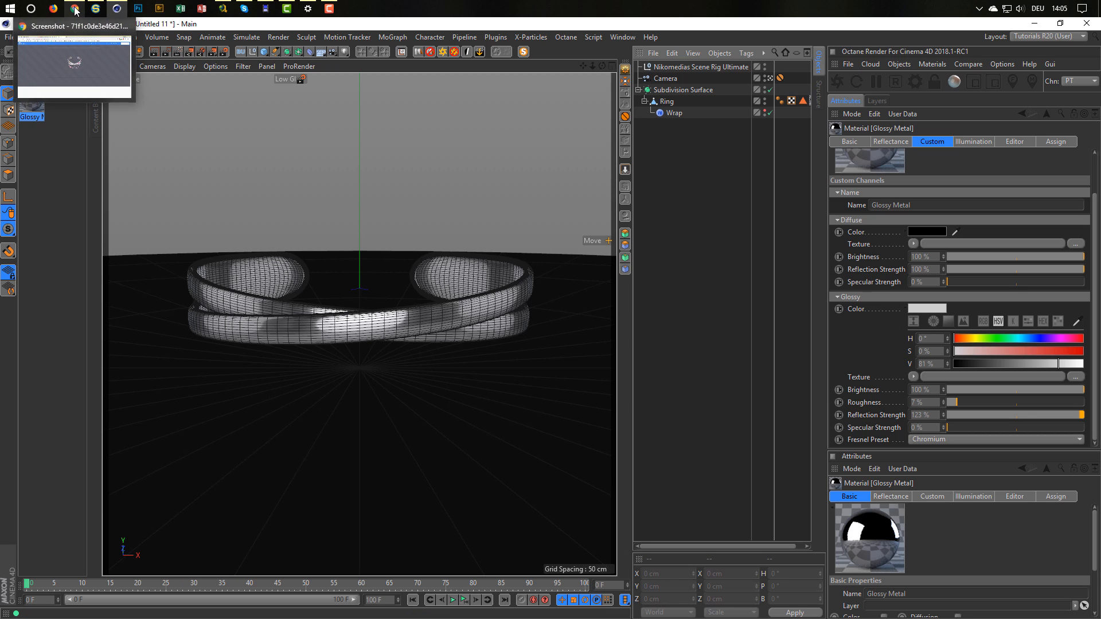
{"action": "left_click", "coordinate": [92, 70]}
{"action": "left_click", "coordinate": [49, 65]}
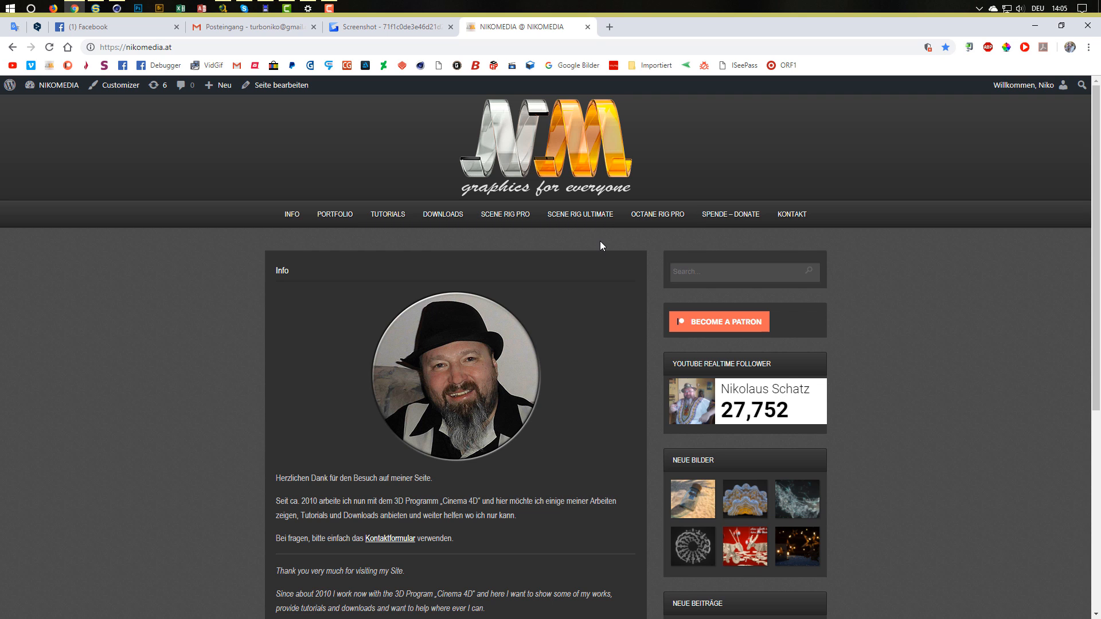
{"action": "left_click", "coordinate": [658, 216]}
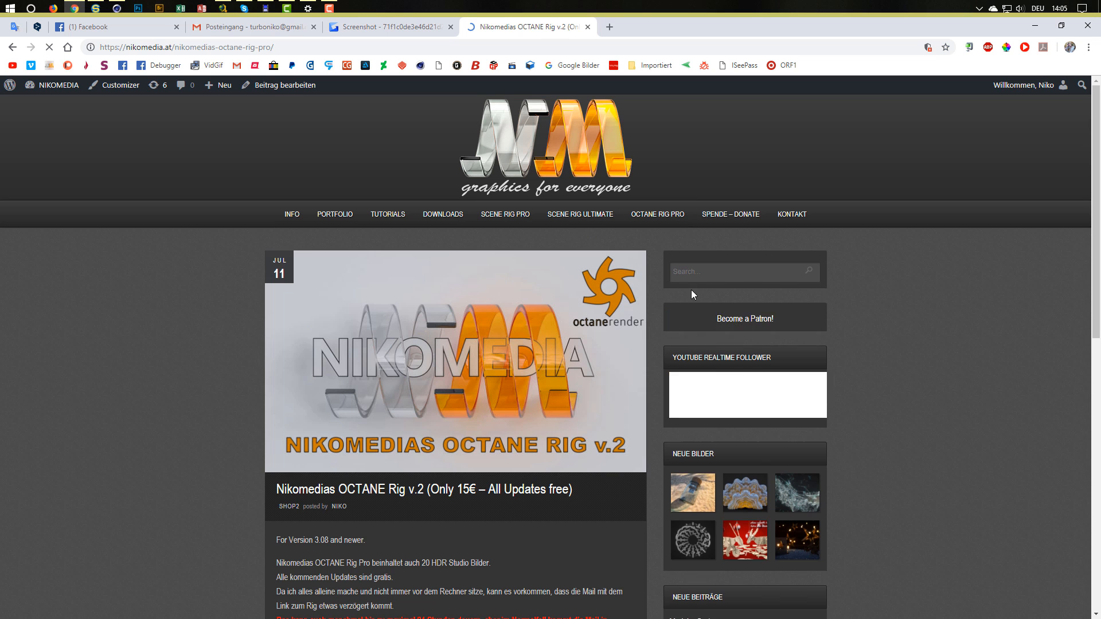
{"action": "scroll", "coordinate": [1088, 398], "scroll_direction": "down", "scroll_amount": 8}
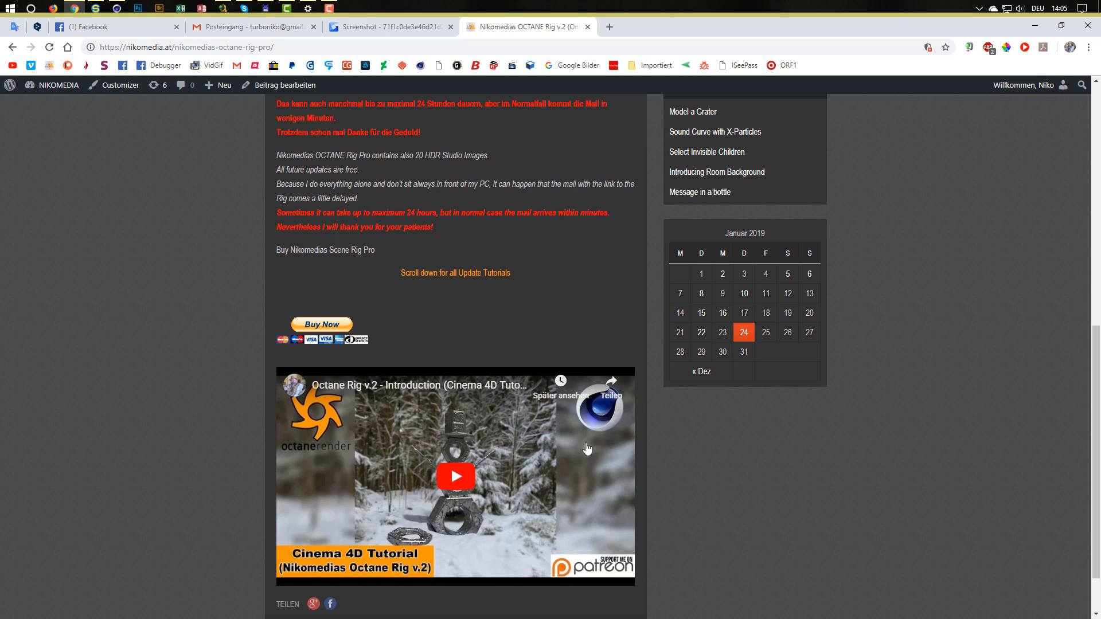
Step: Open the site's Scene Rig Ultimate page and view its update videos down to the new-features video
{"action": "scroll", "coordinate": [683, 435], "scroll_direction": "up", "scroll_amount": 8}
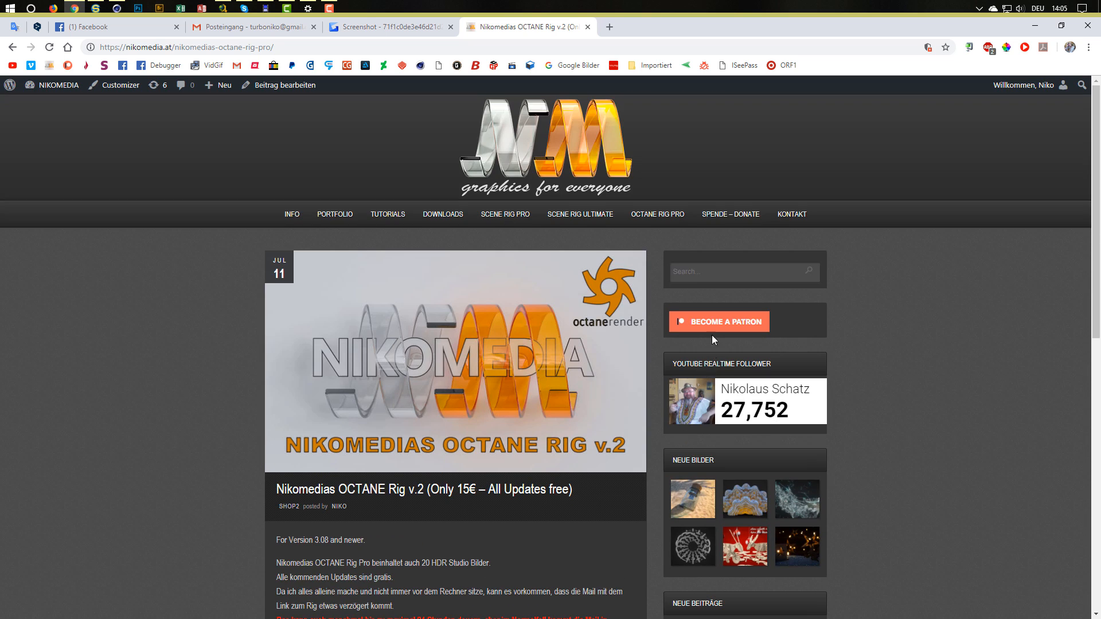
{"action": "left_click", "coordinate": [571, 215]}
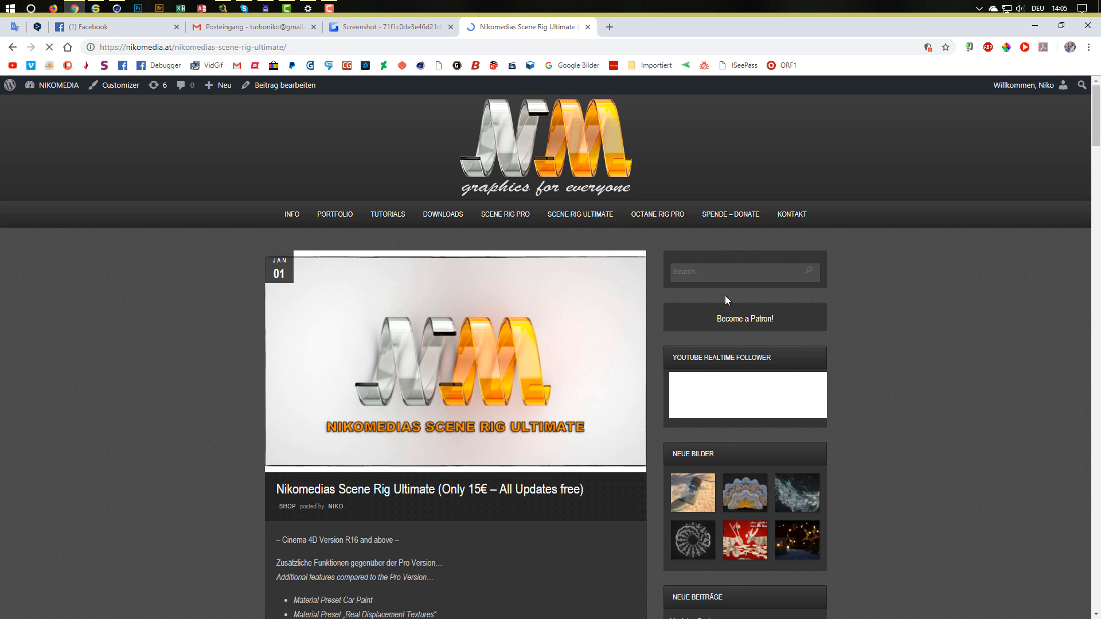
{"action": "left_click_drag", "start_coordinate": [1095, 130], "coordinate": [1091, 224]}
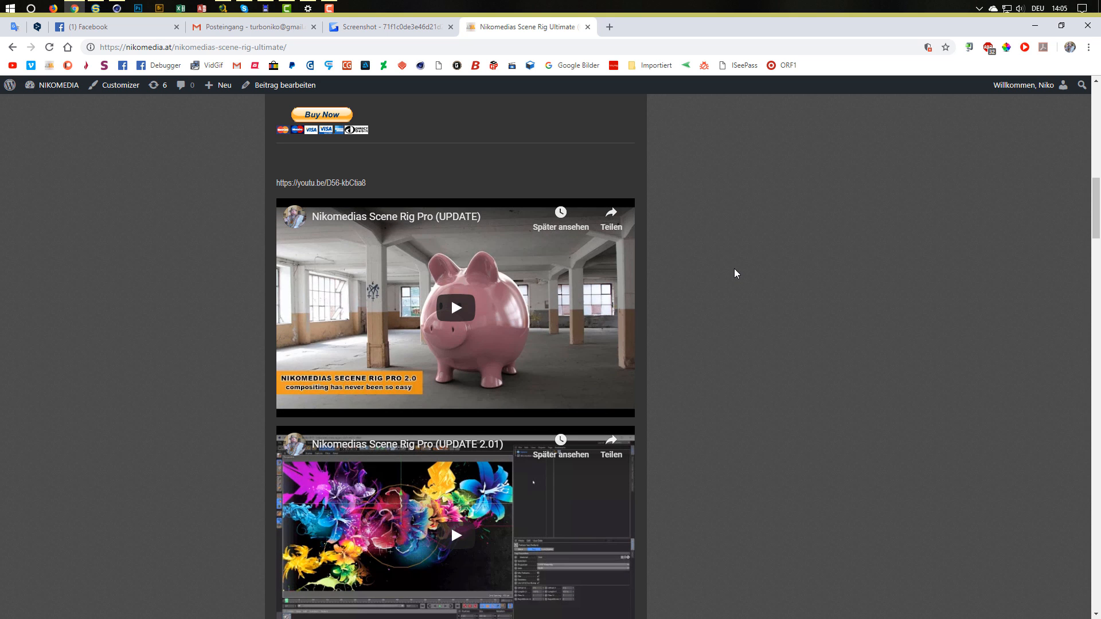
{"action": "scroll", "coordinate": [734, 270], "scroll_direction": "down", "scroll_amount": 10}
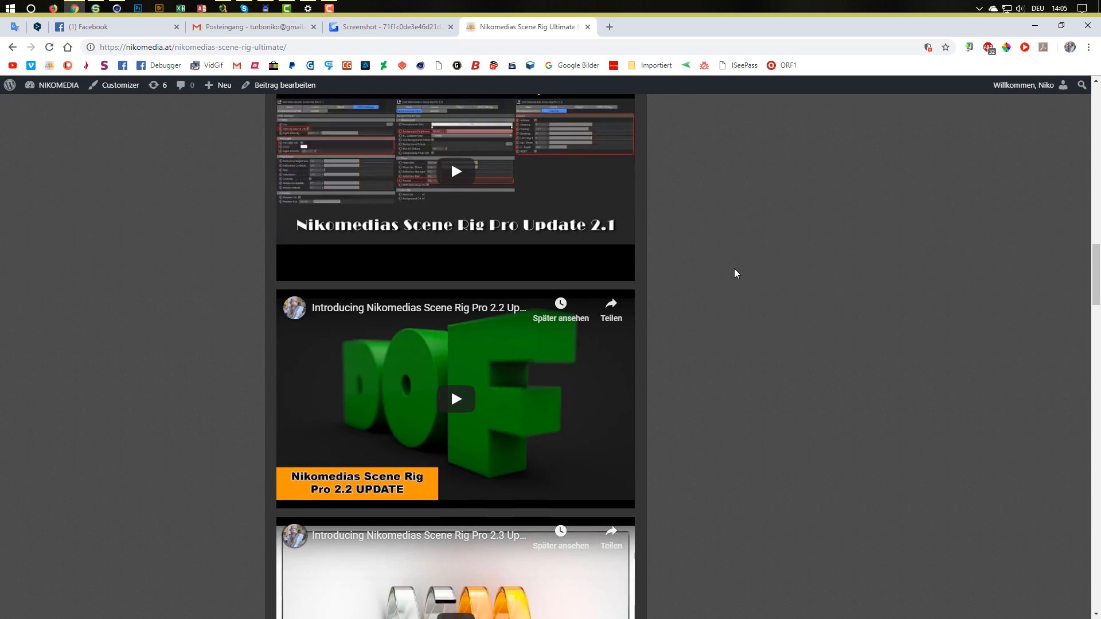
{"action": "scroll", "coordinate": [734, 269], "scroll_direction": "down", "scroll_amount": 17}
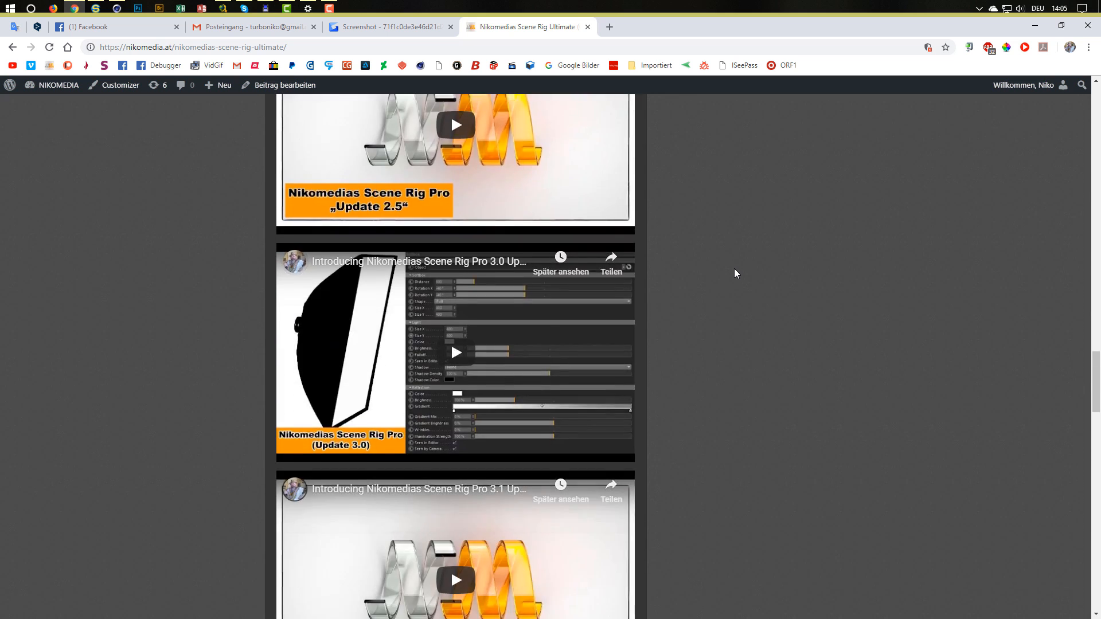
{"action": "scroll", "coordinate": [735, 268], "scroll_direction": "down", "scroll_amount": 15}
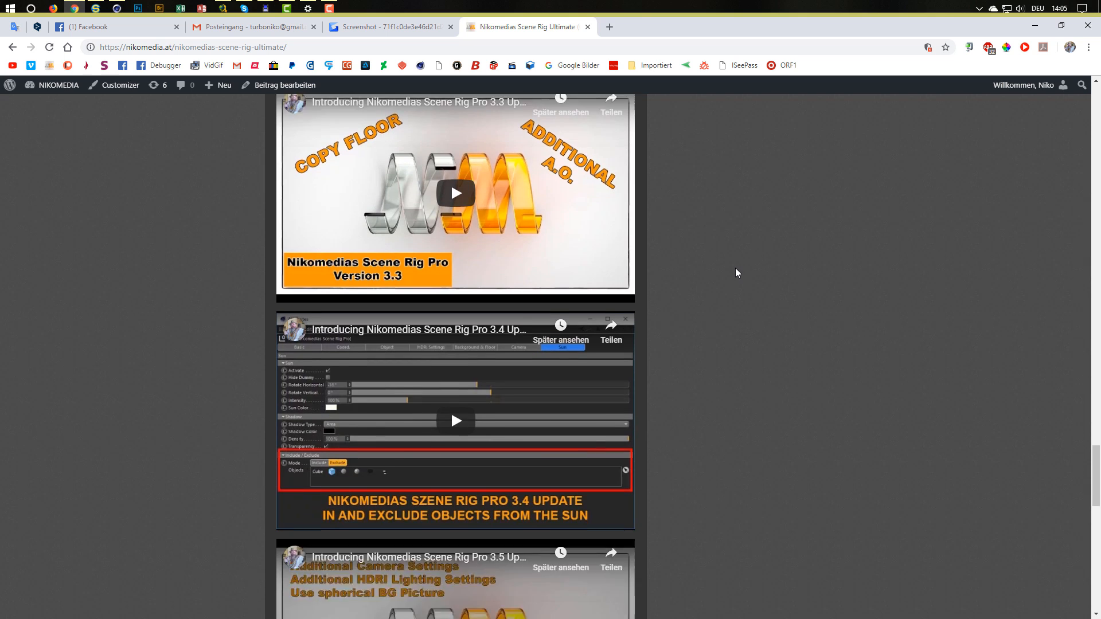
{"action": "scroll", "coordinate": [735, 270], "scroll_direction": "down", "scroll_amount": 11}
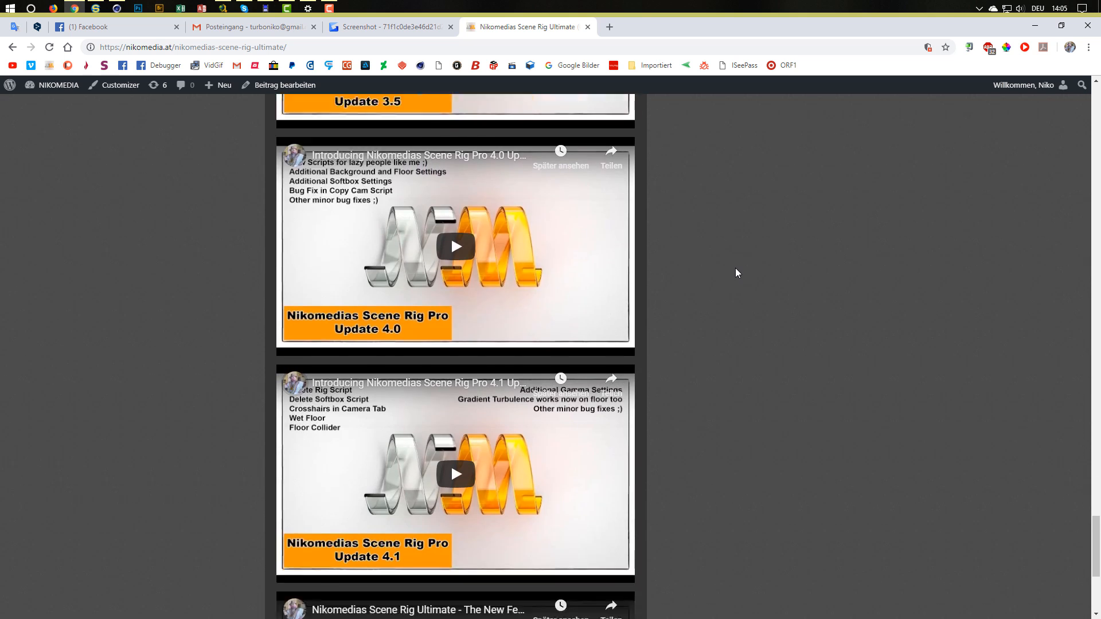
{"action": "scroll", "coordinate": [735, 269], "scroll_direction": "down", "scroll_amount": 5}
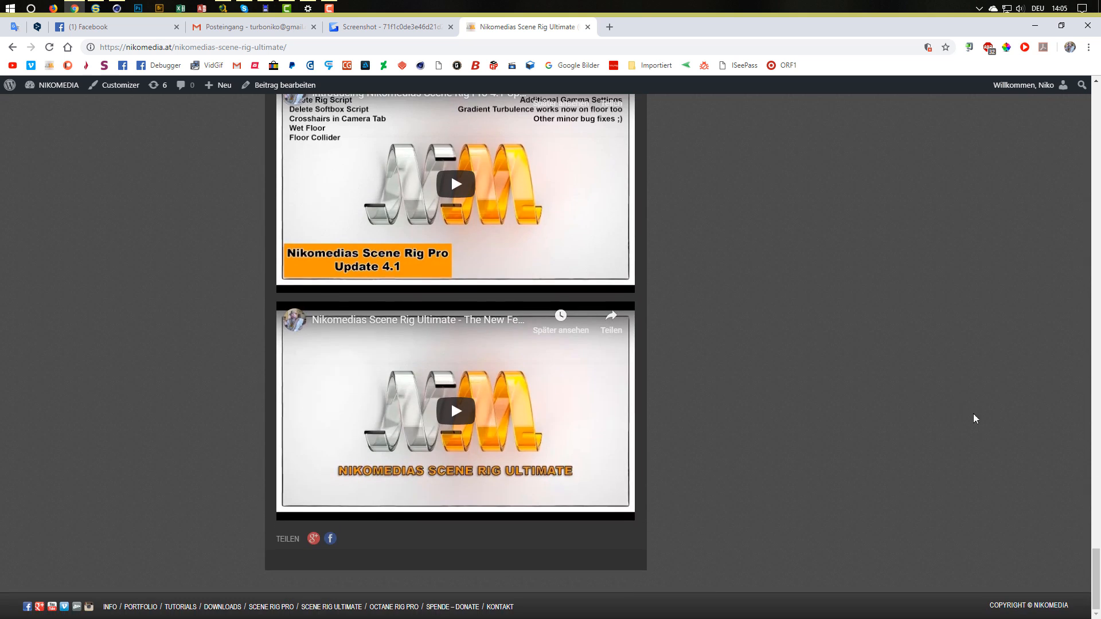
Step: Browse the site's Downloads category and find the Nikomedias Scene Rig LITE entry on page 3
{"action": "left_click_drag", "start_coordinate": [1096, 570], "coordinate": [1070, 99]}
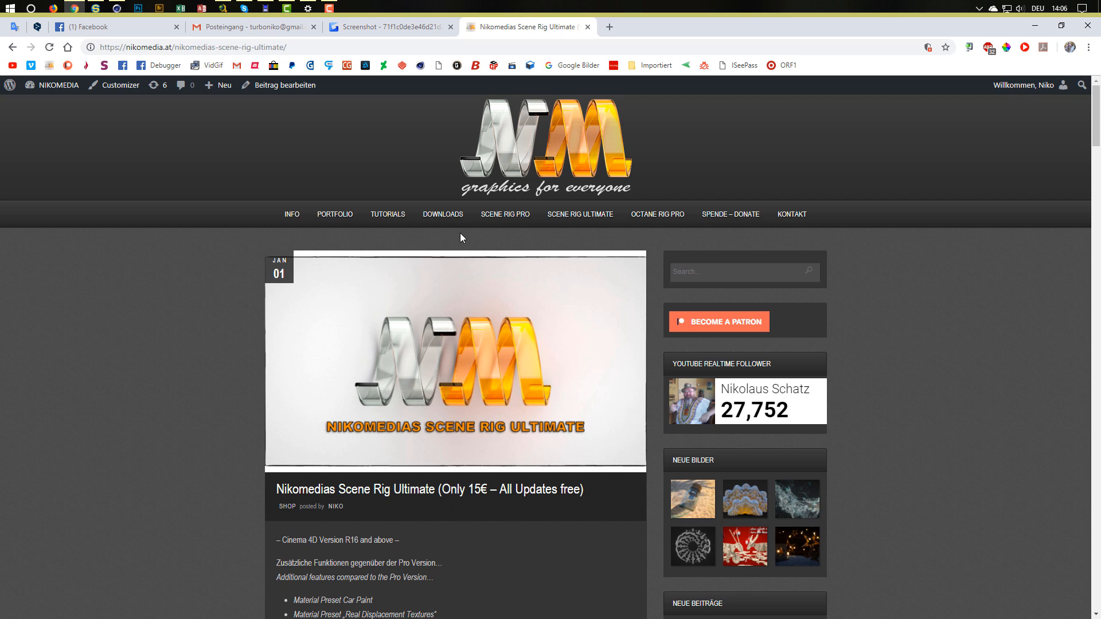
{"action": "left_click", "coordinate": [443, 217]}
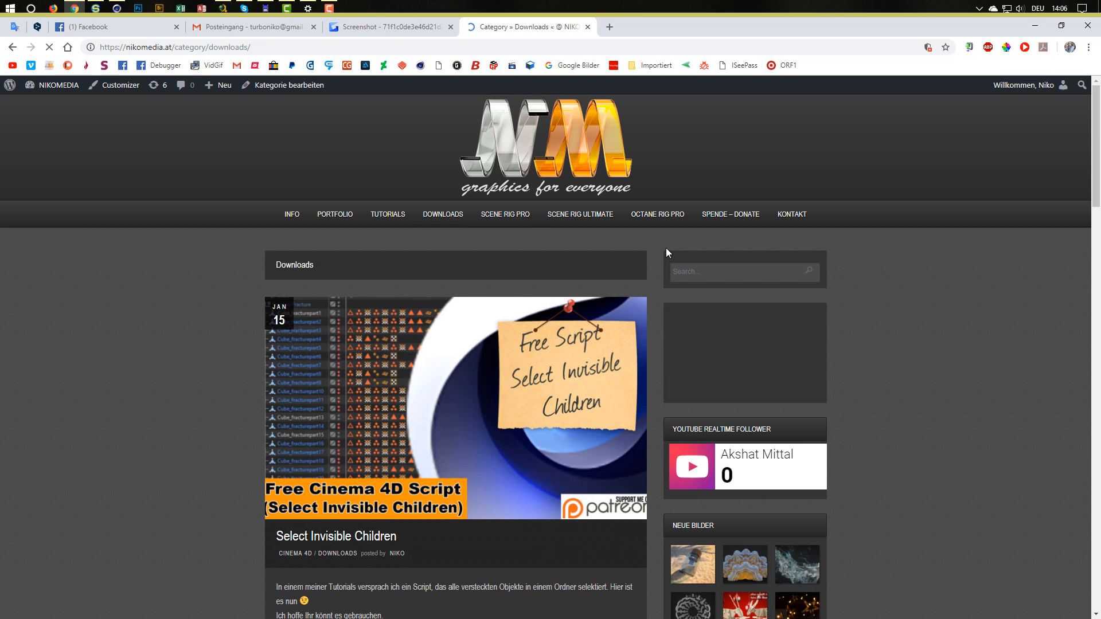
{"action": "mouse_move", "coordinate": [439, 219]}
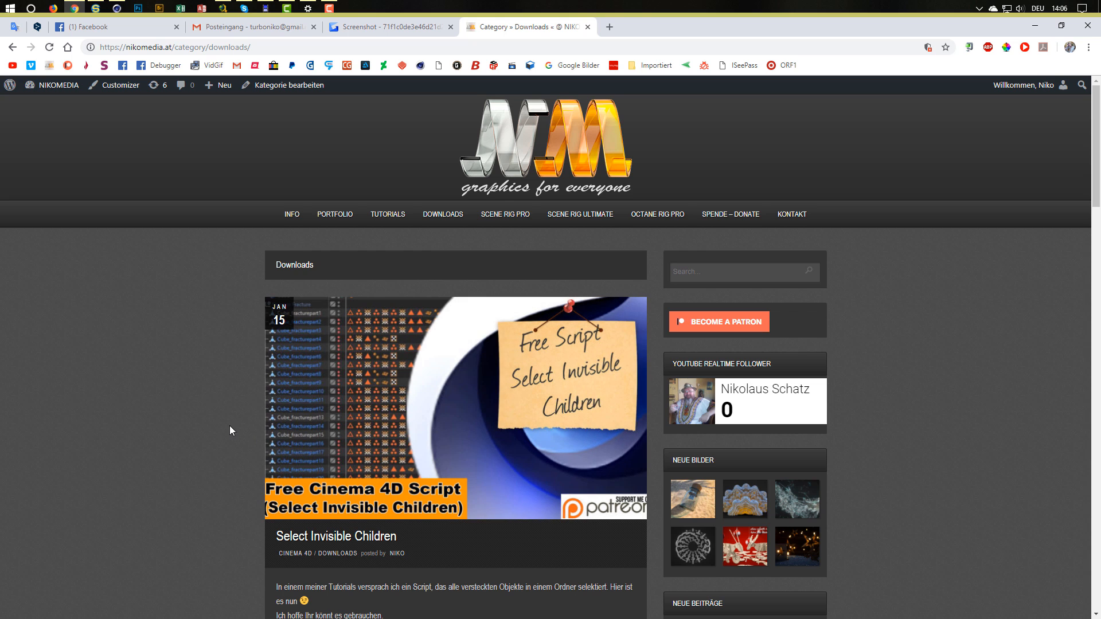
{"action": "scroll", "coordinate": [229, 430], "scroll_direction": "down", "scroll_amount": 20}
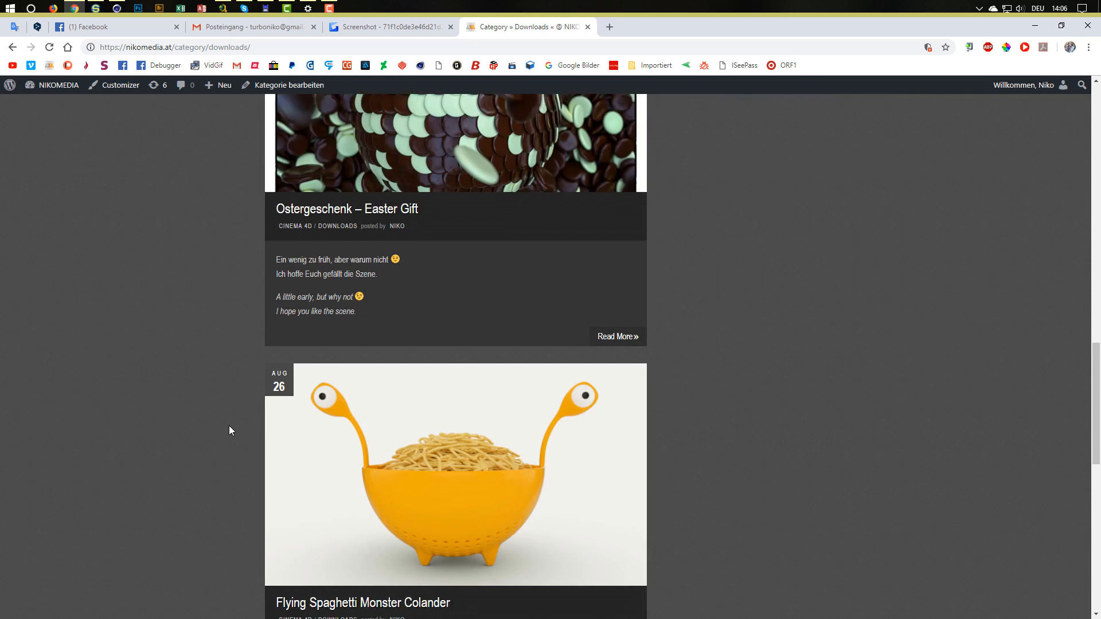
{"action": "scroll", "coordinate": [229, 426], "scroll_direction": "down", "scroll_amount": 10}
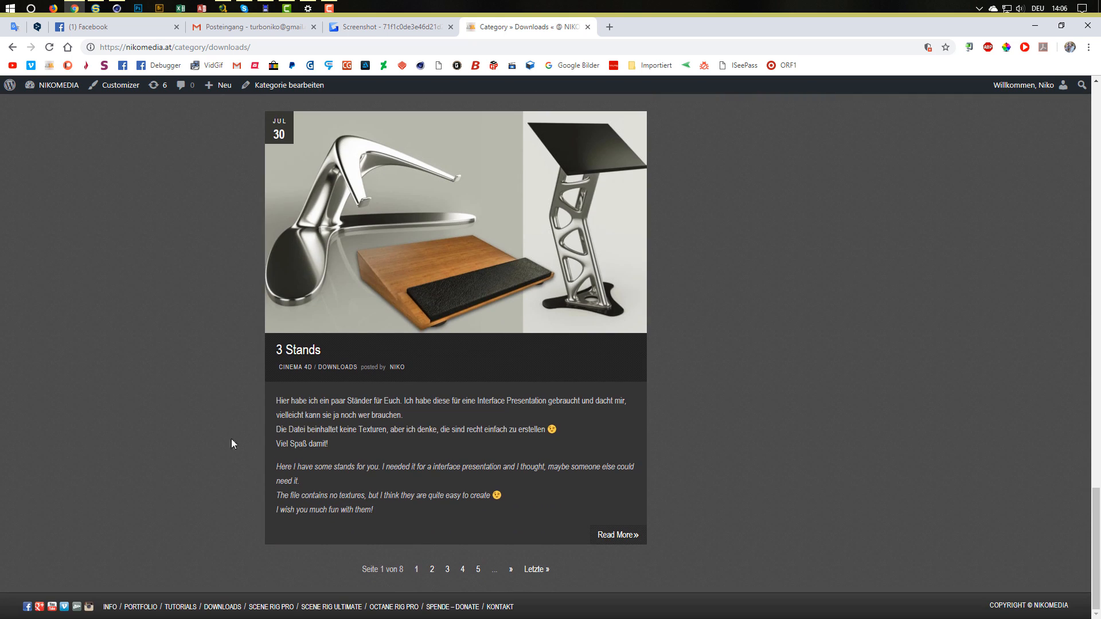
{"action": "left_click", "coordinate": [448, 570]}
{"action": "scroll", "coordinate": [877, 415], "scroll_direction": "down", "scroll_amount": 15}
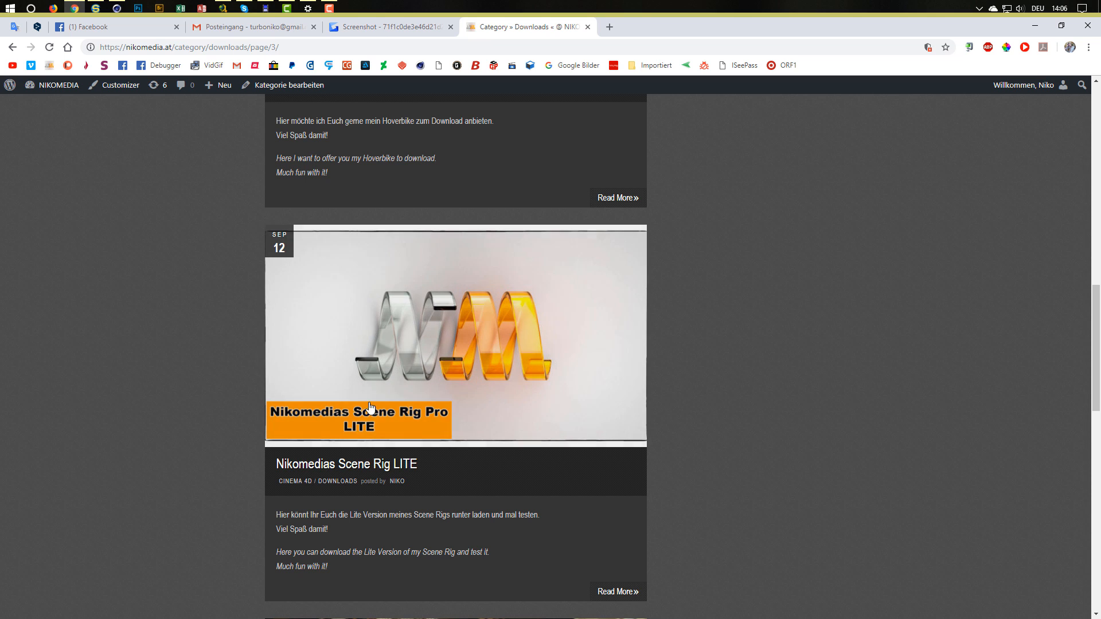
{"action": "scroll", "coordinate": [495, 389], "scroll_direction": "down", "scroll_amount": 2}
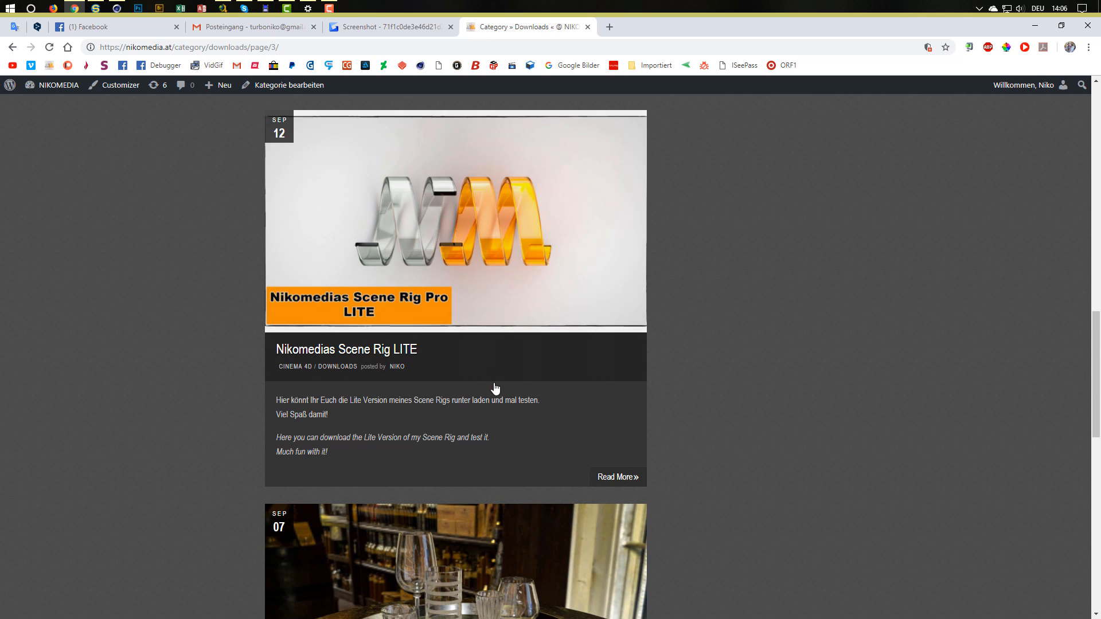
Step: Open the Nikomedias Scene Rig LITE post and view its donation field and the nikomedias-scene-rig-lite download
{"action": "left_click", "coordinate": [503, 247]}
{"action": "scroll", "coordinate": [606, 365], "scroll_direction": "down", "scroll_amount": 4}
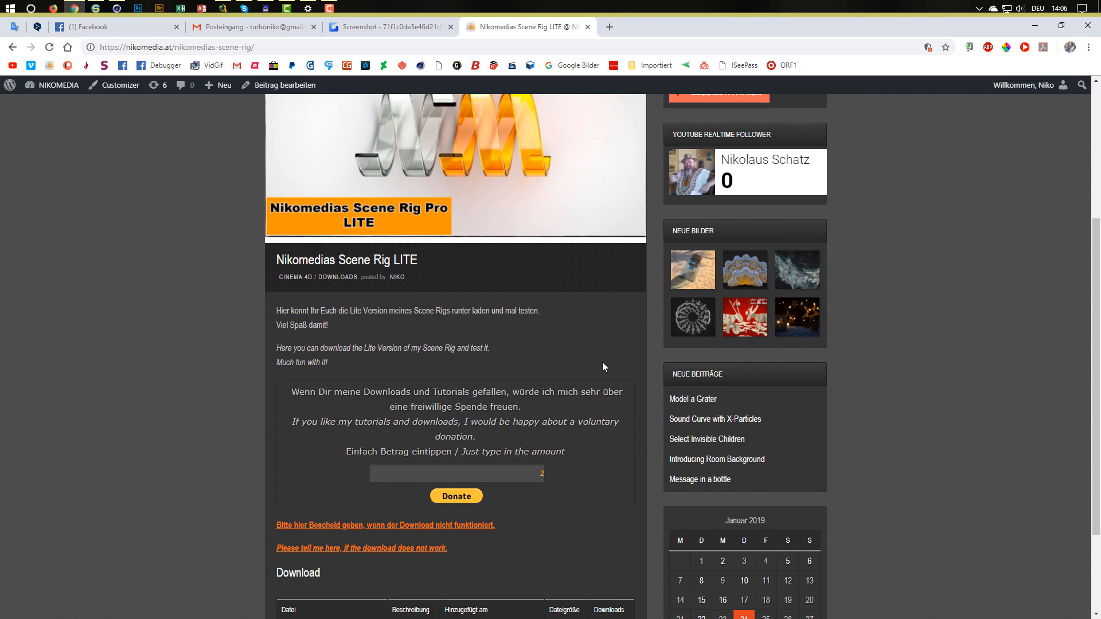
{"action": "scroll", "coordinate": [568, 500], "scroll_direction": "down", "scroll_amount": 2}
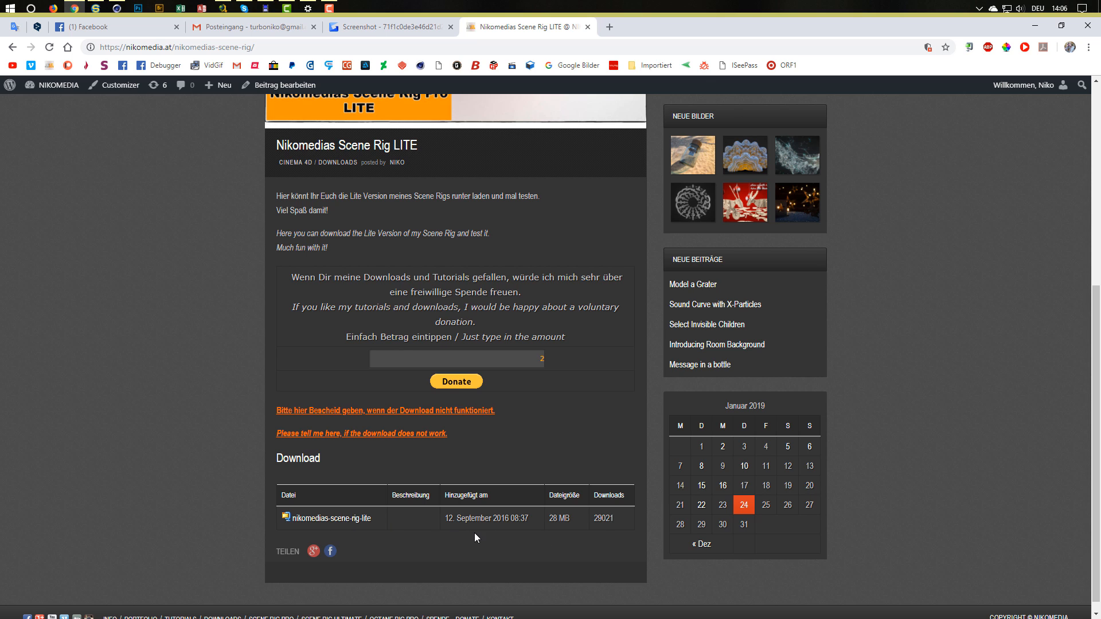
{"action": "scroll", "coordinate": [473, 532], "scroll_direction": "up", "scroll_amount": 2}
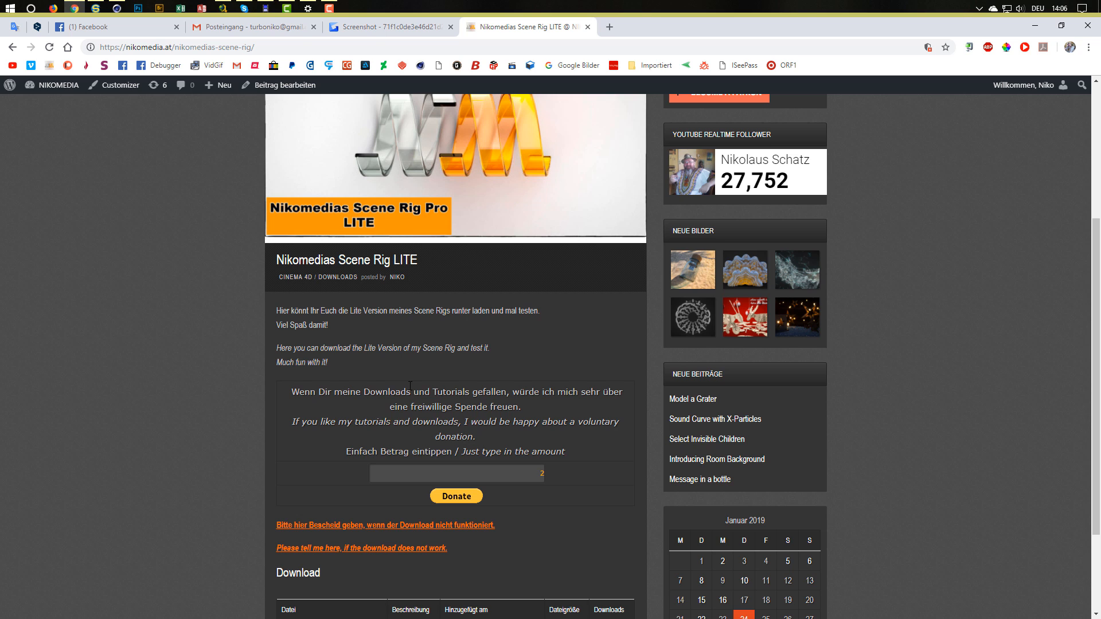
{"action": "scroll", "coordinate": [225, 402], "scroll_direction": "down", "scroll_amount": 3}
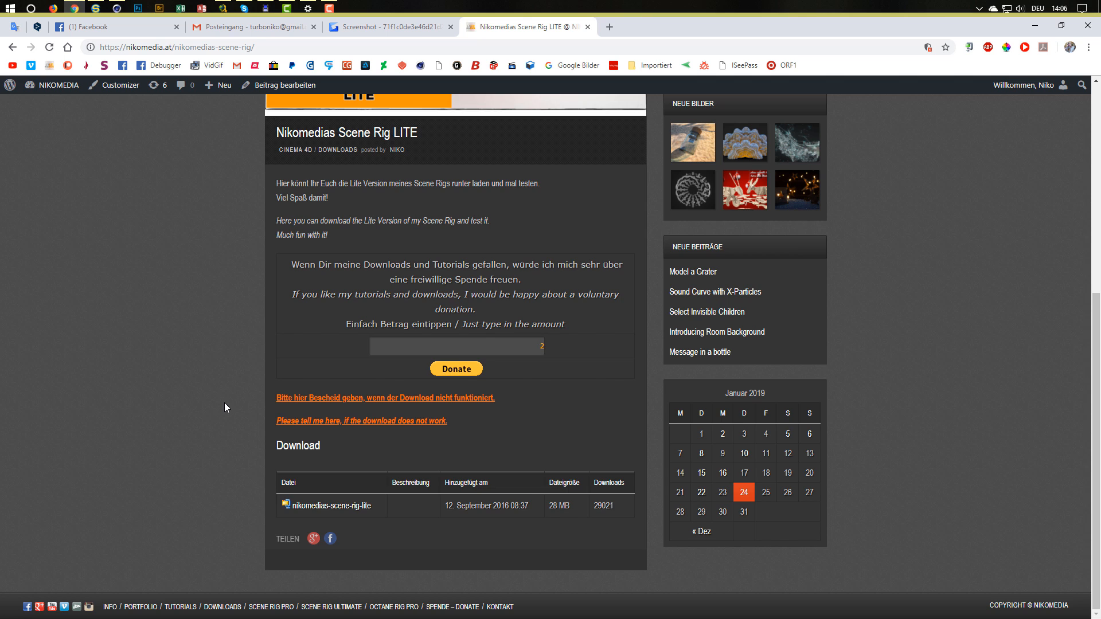
Step: Show the site's Kontakt page with its question form, and open the Portfolio page
{"action": "scroll", "coordinate": [225, 402], "scroll_direction": "up", "scroll_amount": 6}
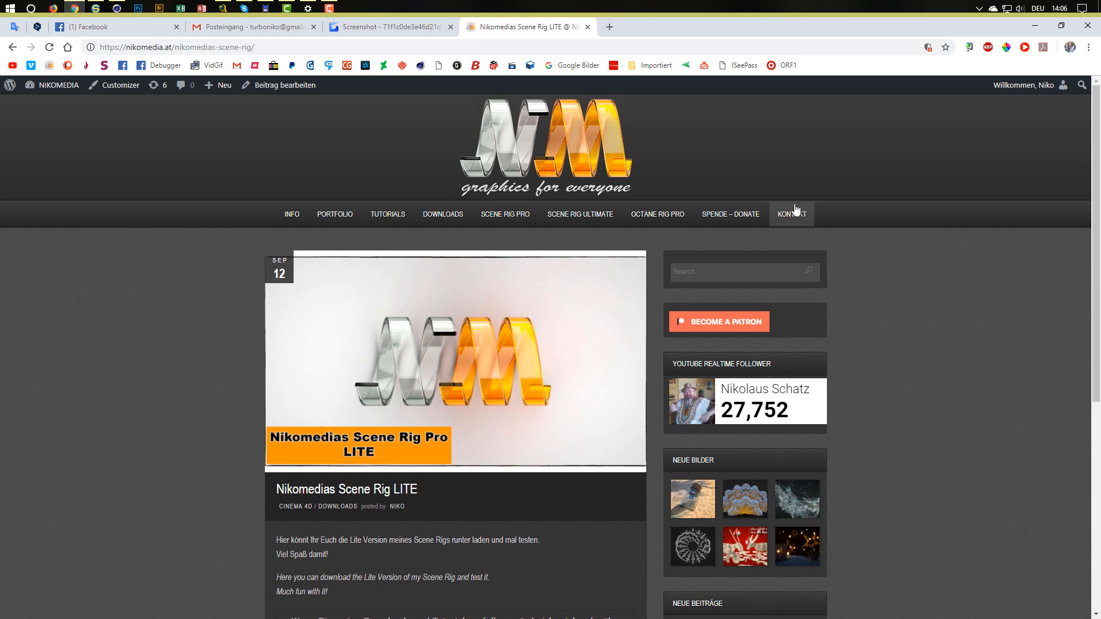
{"action": "left_click", "coordinate": [801, 213]}
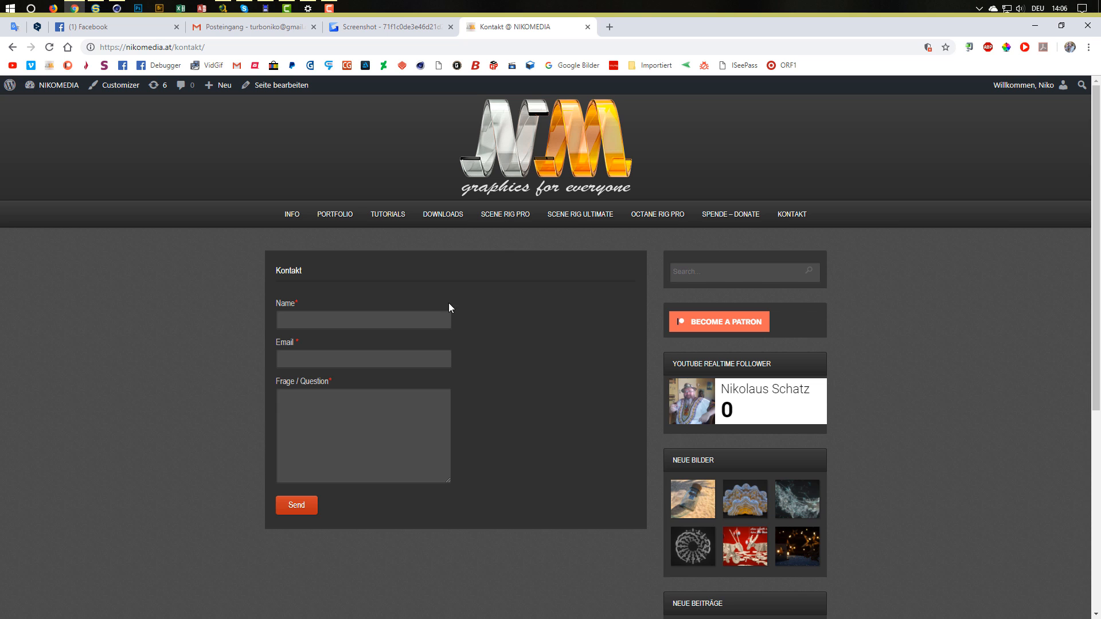
{"action": "left_click", "coordinate": [343, 219]}
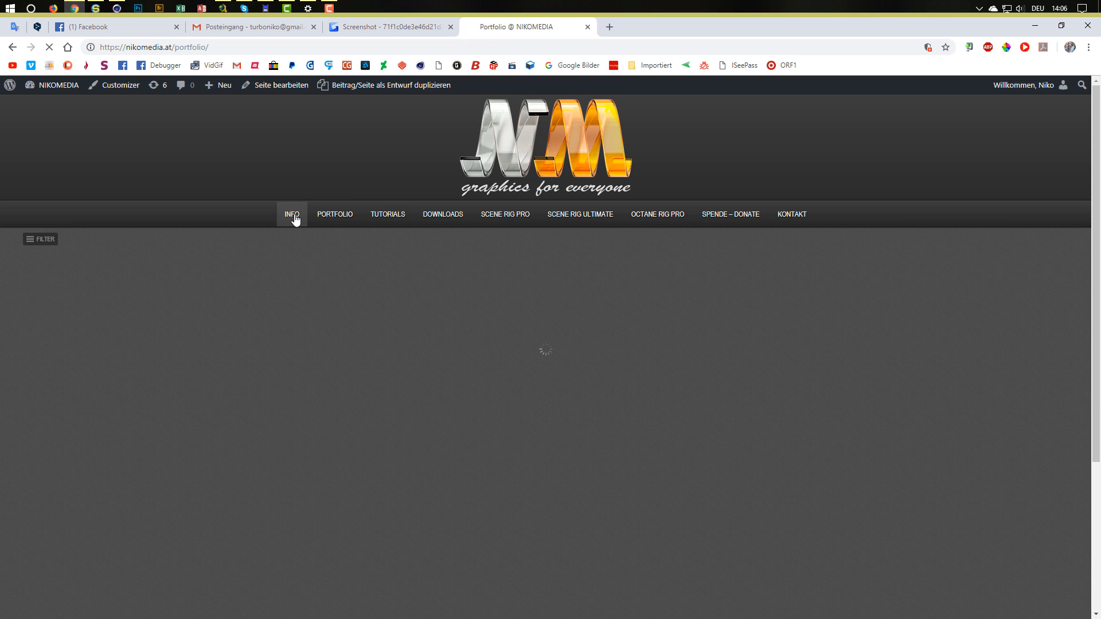
Step: Look through the site's Info page down to the skill bars, and switch back to Cinema 4D
{"action": "left_click", "coordinate": [293, 217]}
{"action": "scroll", "coordinate": [191, 335], "scroll_direction": "down", "scroll_amount": 3}
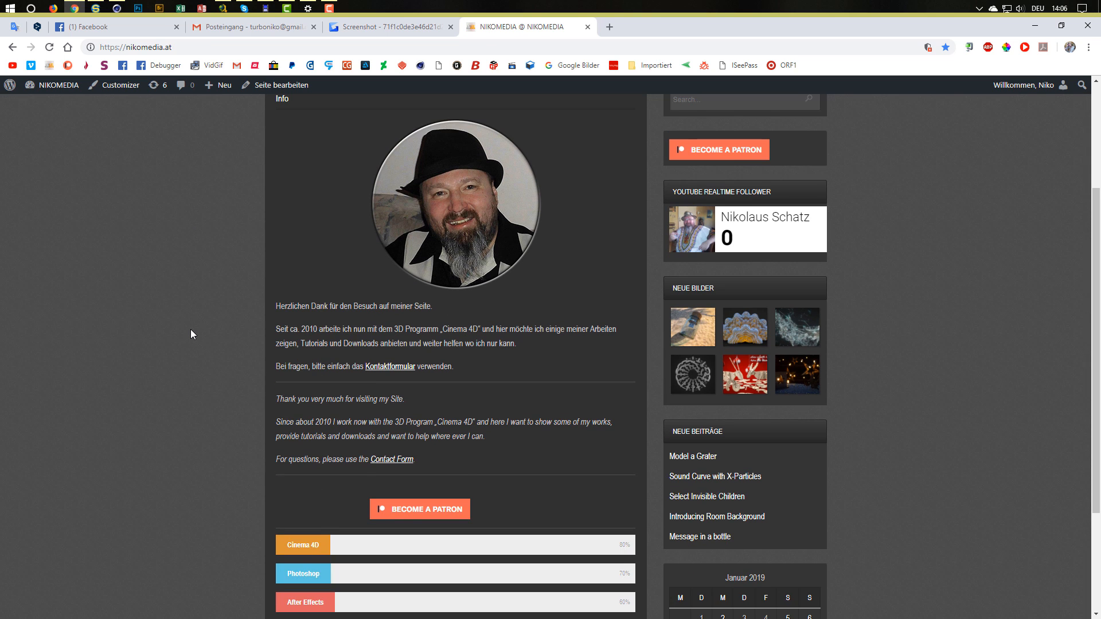
{"action": "scroll", "coordinate": [191, 331], "scroll_direction": "down", "scroll_amount": 1}
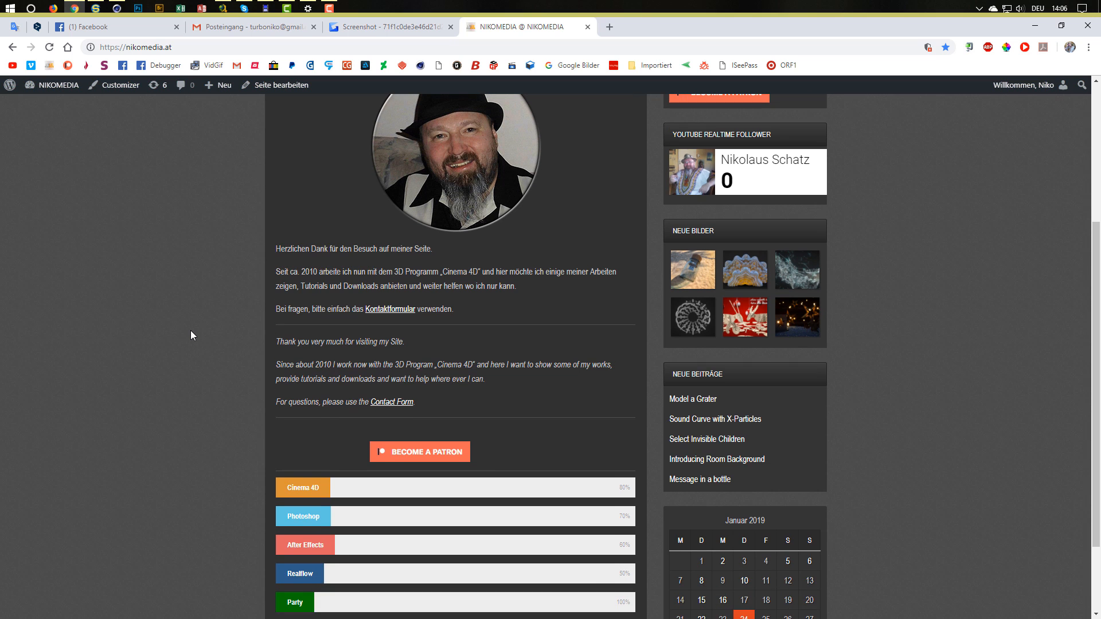
{"action": "scroll", "coordinate": [191, 331], "scroll_direction": "up", "scroll_amount": 1}
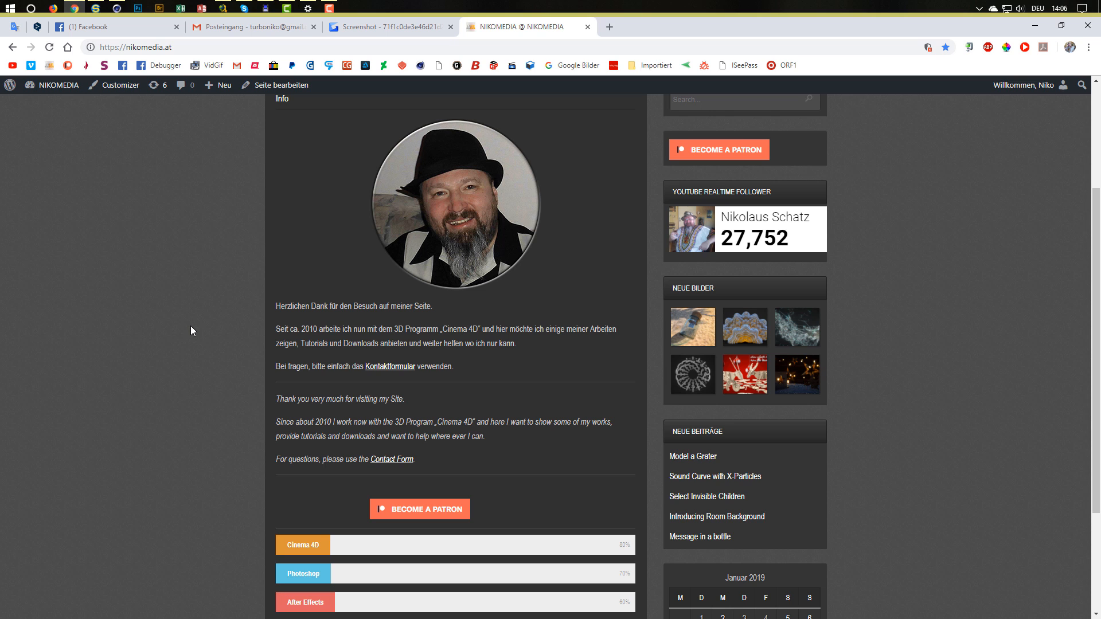
{"action": "scroll", "coordinate": [191, 331], "scroll_direction": "up", "scroll_amount": 2}
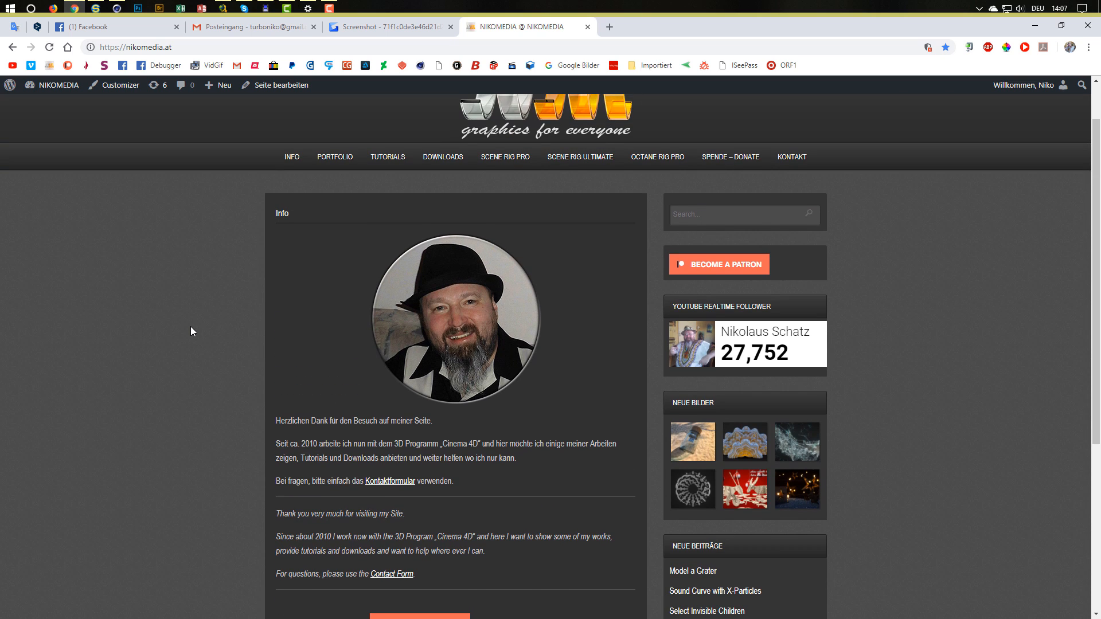
{"action": "scroll", "coordinate": [190, 331], "scroll_direction": "down", "scroll_amount": 2}
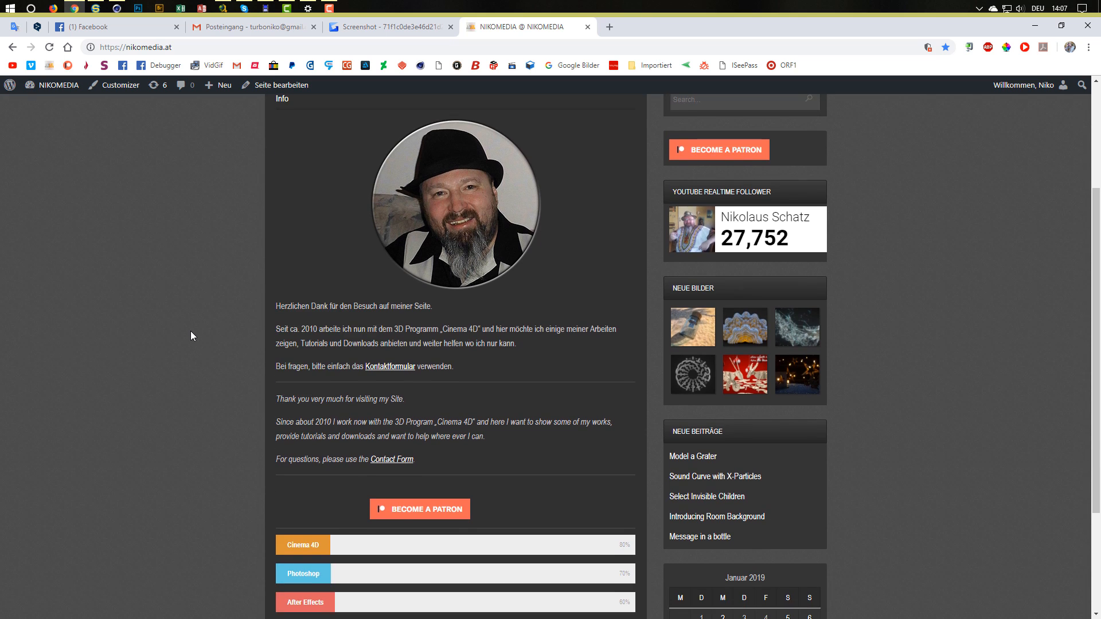
{"action": "scroll", "coordinate": [190, 330], "scroll_direction": "up", "scroll_amount": 2}
{"action": "scroll", "coordinate": [190, 334], "scroll_direction": "up", "scroll_amount": 1}
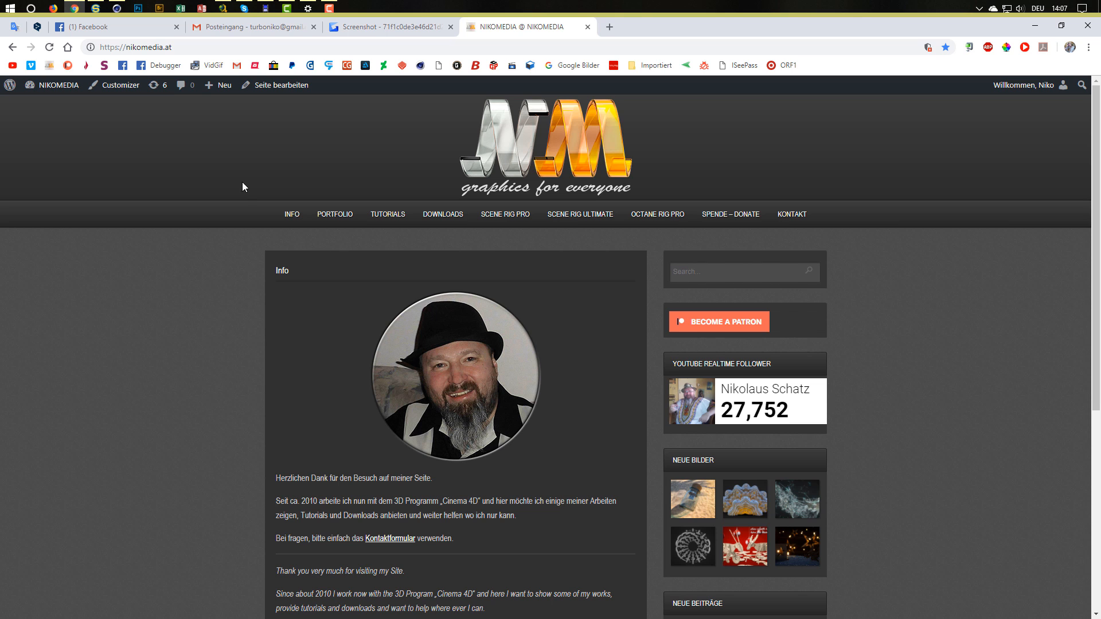
{"action": "left_click", "coordinate": [119, 9]}
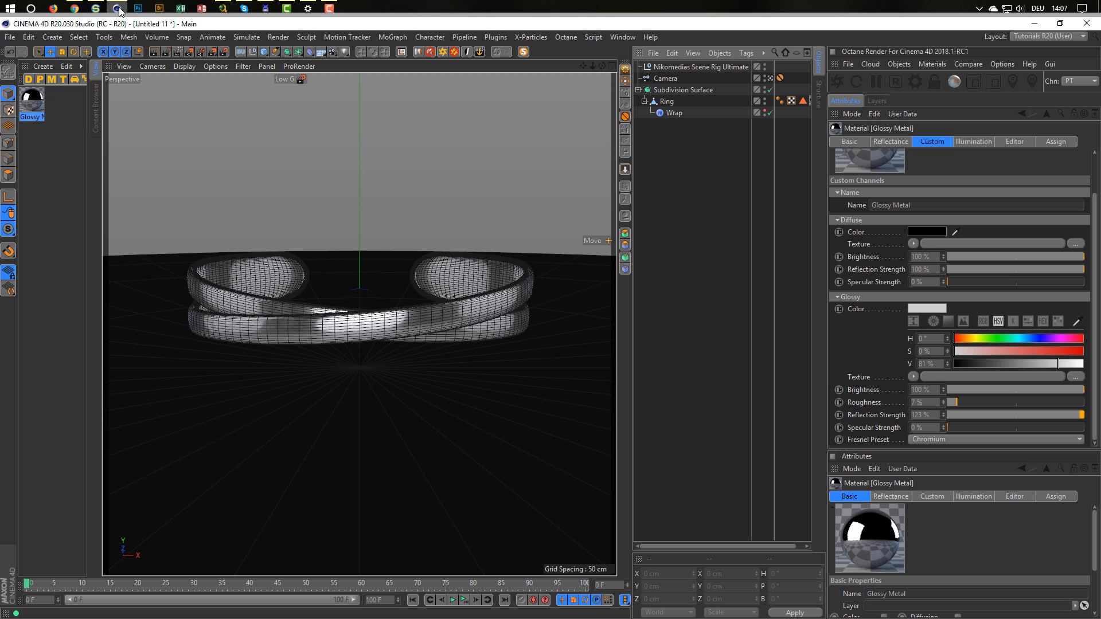